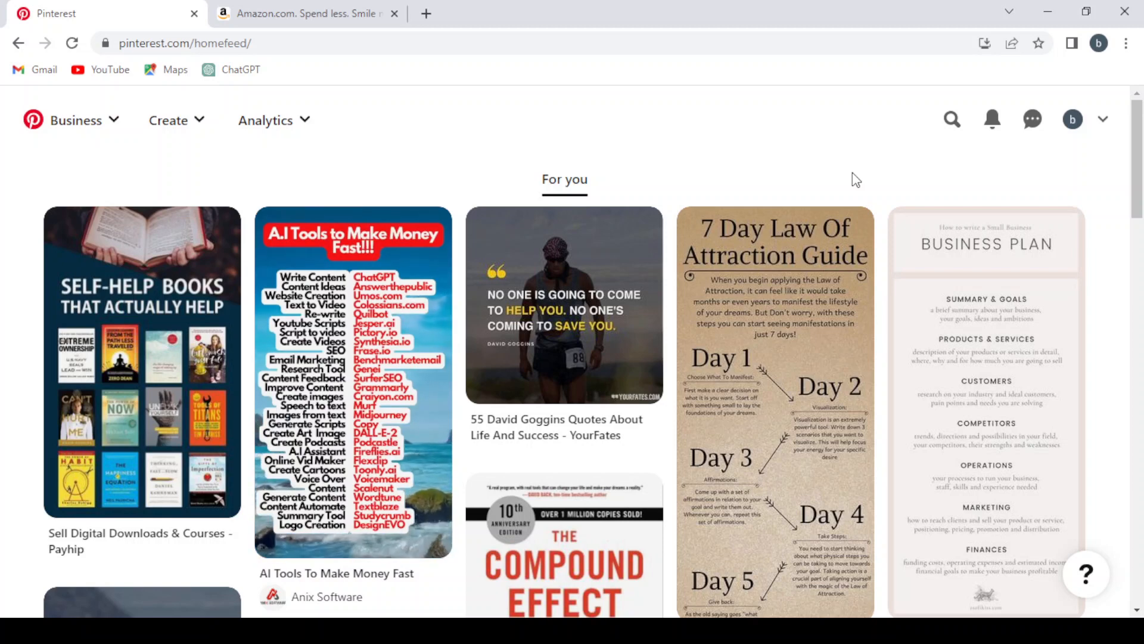
- Search Pinterest for "Gaming and Entertainment" and browse the resulting pins
click(952, 120)
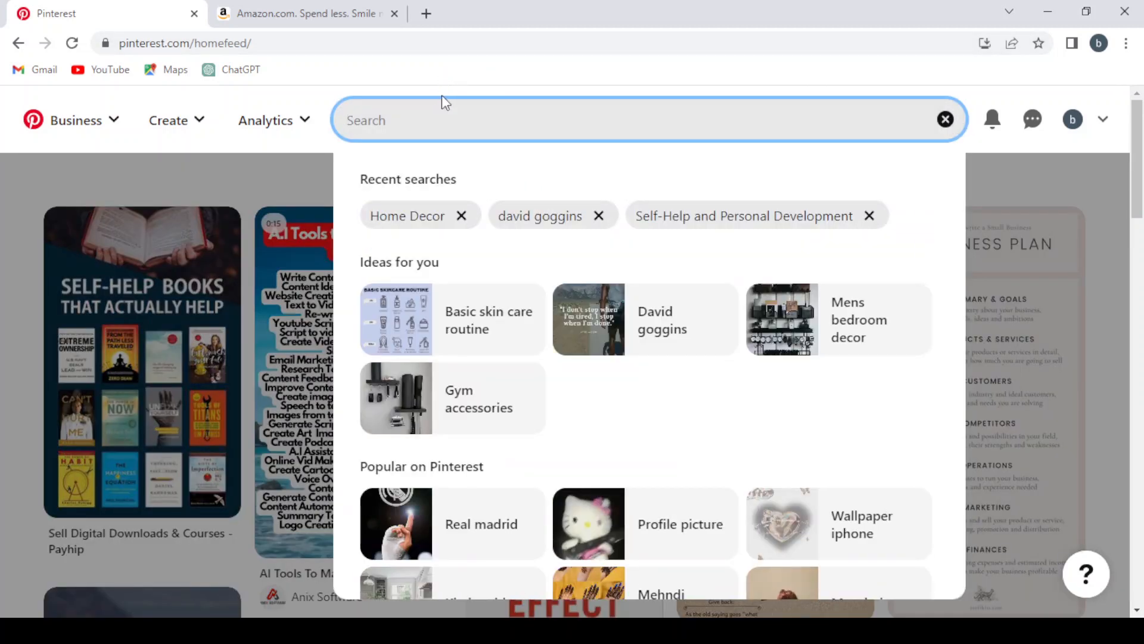
text(Gaming and Entertainment)
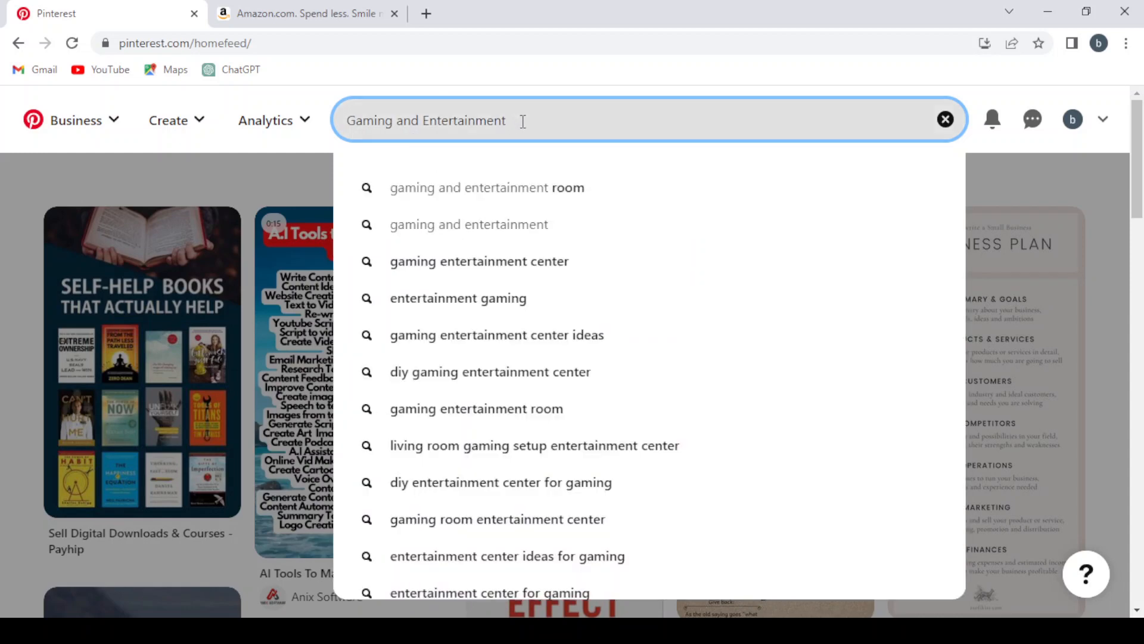
key(Return)
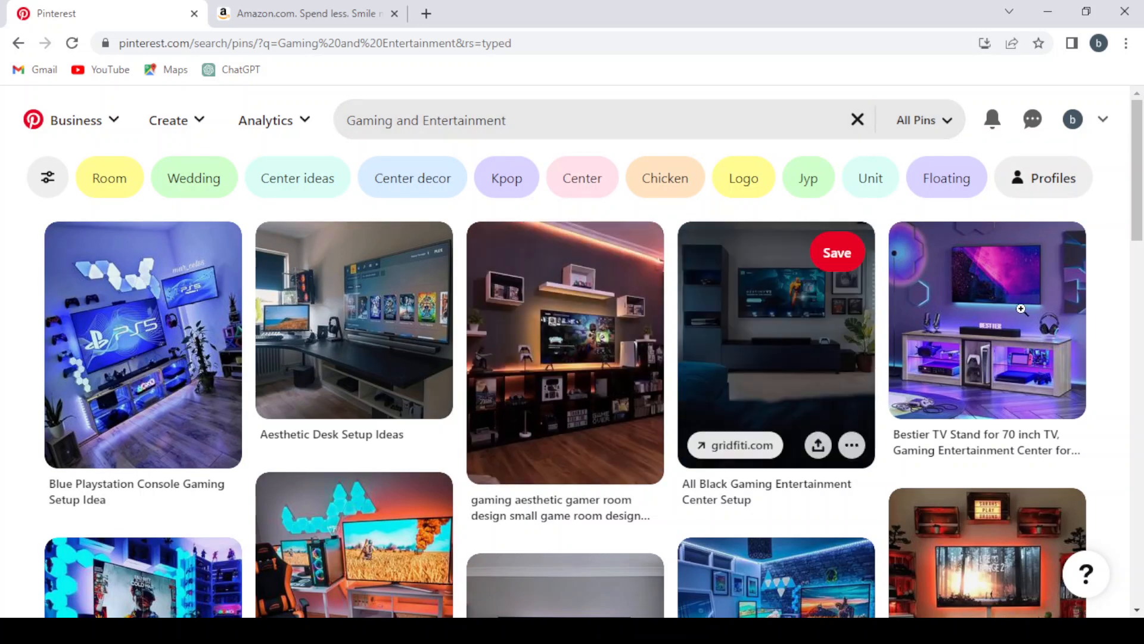
scroll(1142, 371, down, 5)
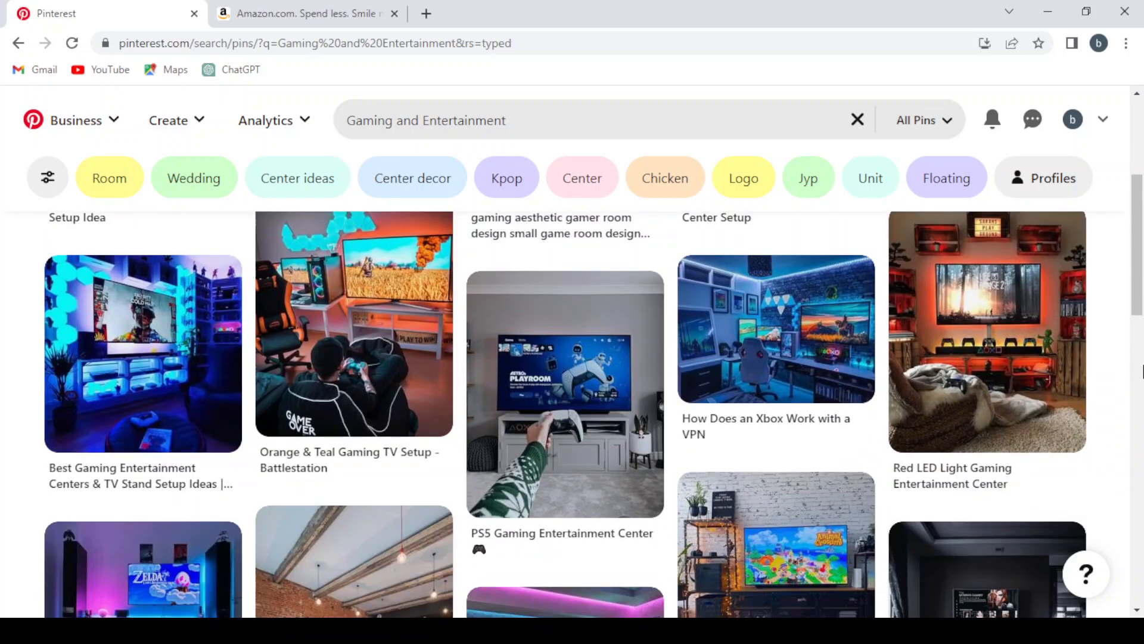
scroll(1142, 371, down, 10)
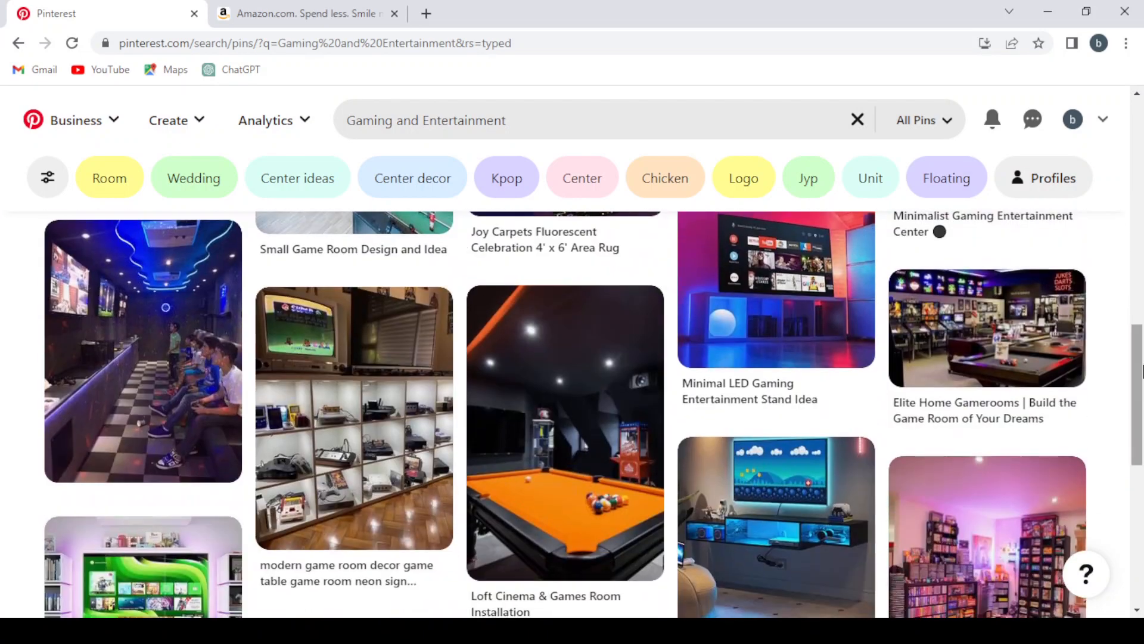
scroll(1143, 371, down, 3)
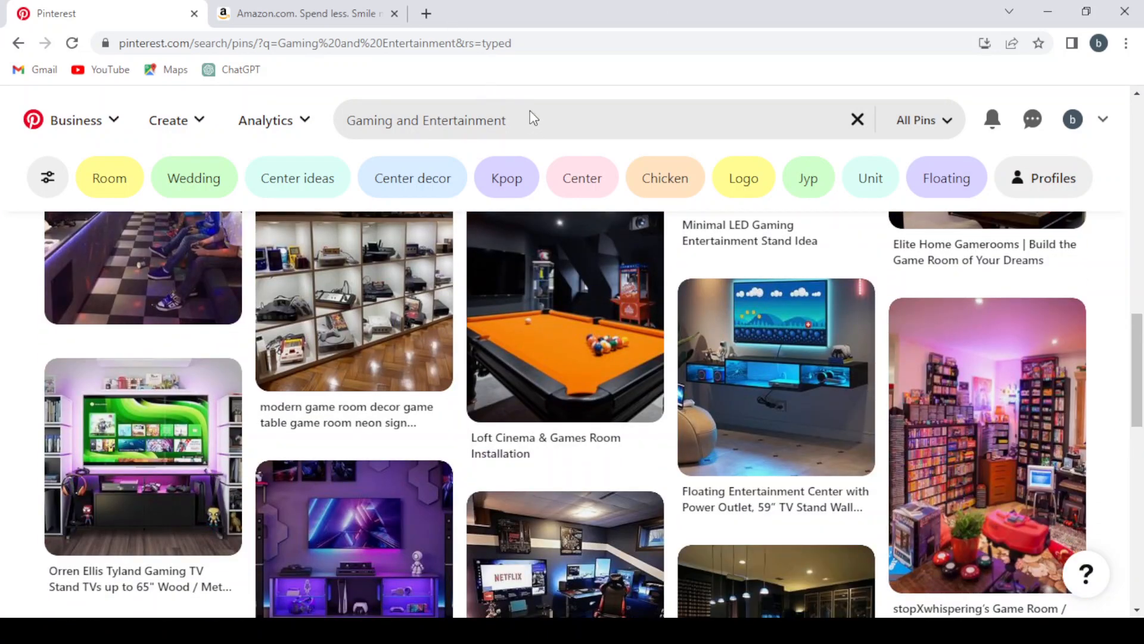
- Change the search query to "Gaming gadgets" and run the search
click(532, 115)
key(BackSpace)
key(BackSpace)
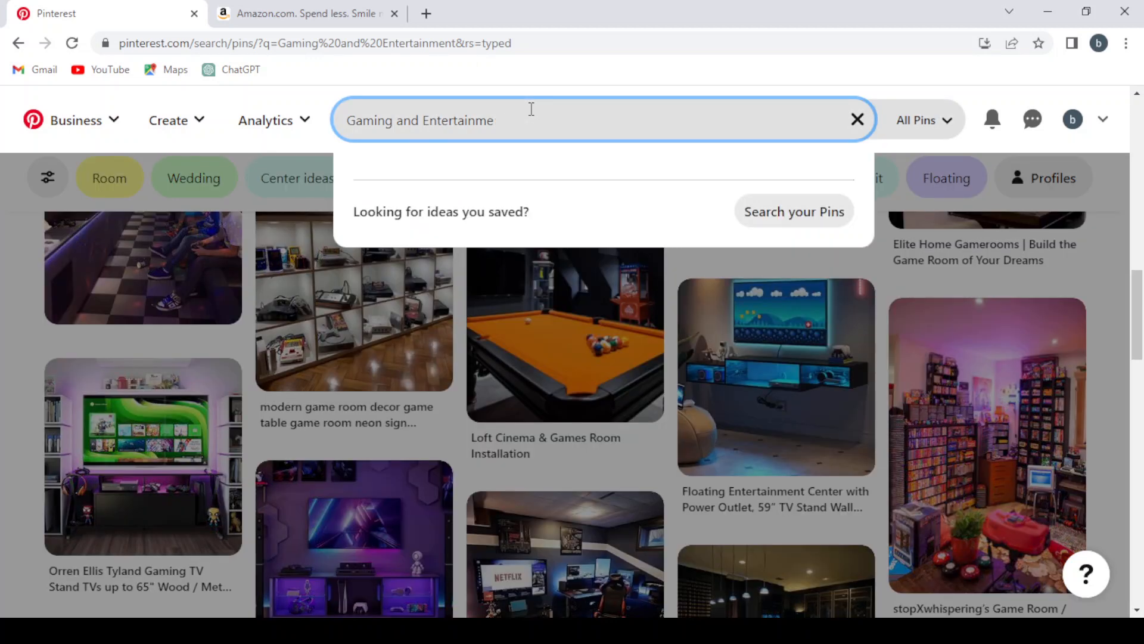
key(BackSpace)
key(BackSpace)
key(BackSpace)
key(BackSpace)
key(BackSpace)
key(BackSpace)
key(BackSpace)
key(BackSpace)
key(BackSpace)
key(BackSpace)
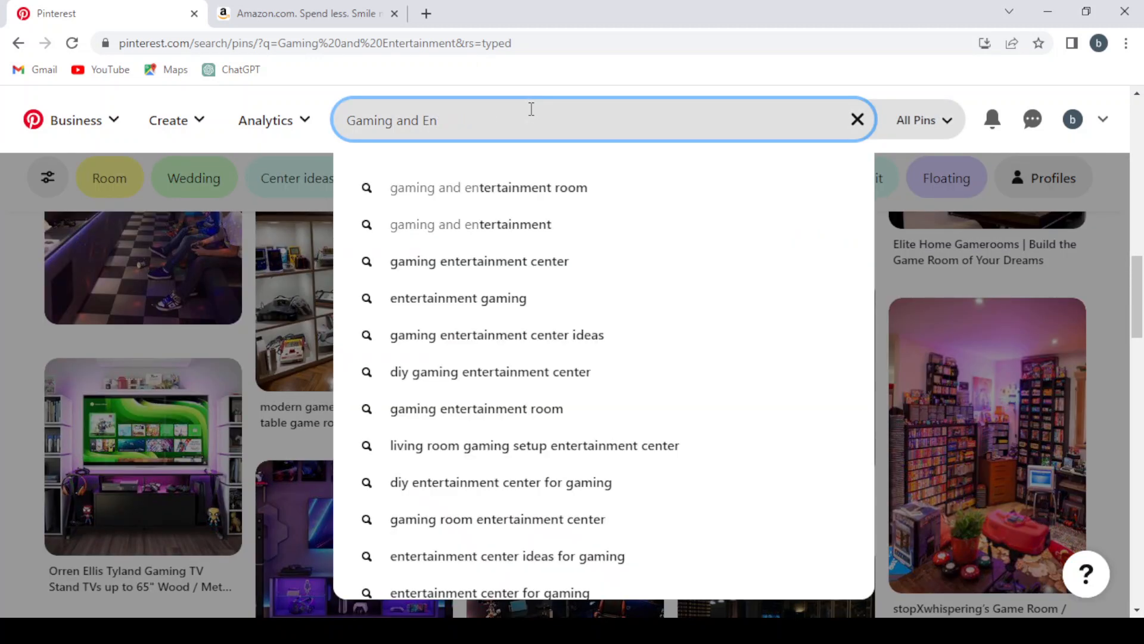
key(BackSpace)
key(BackSpace)
key(BackSpace)
key(BackSpace)
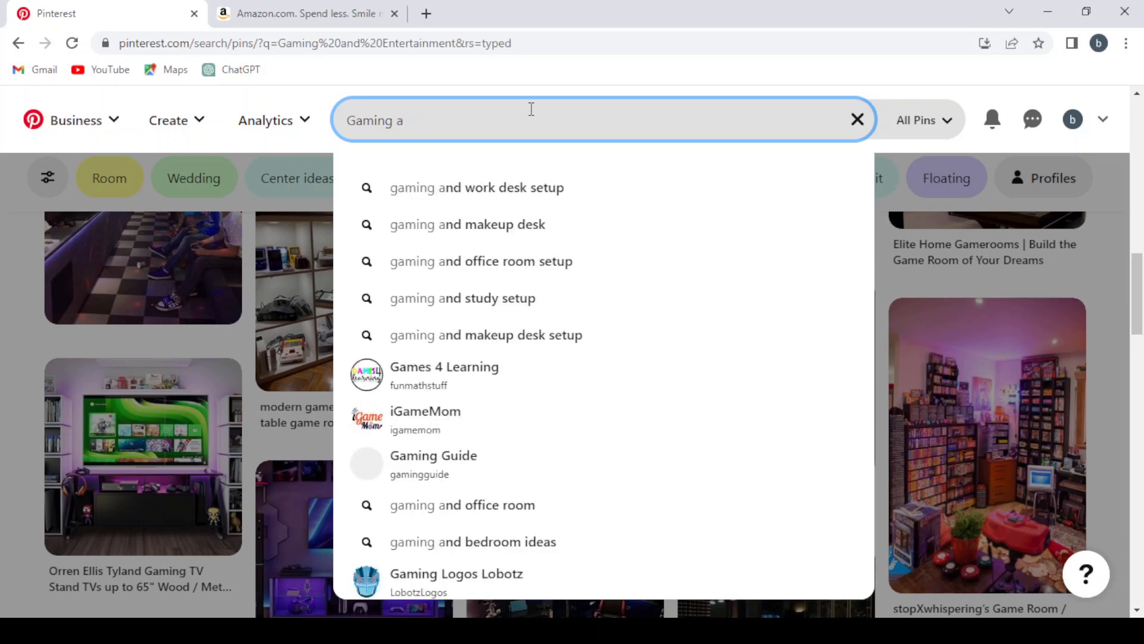
text(ga)
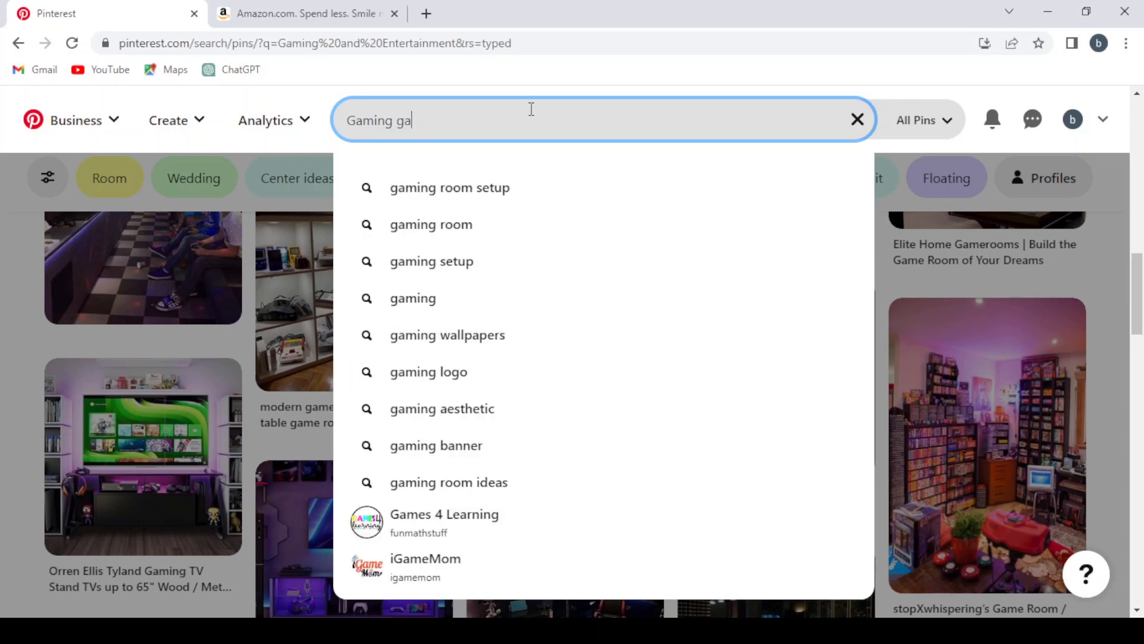
text(dgests)
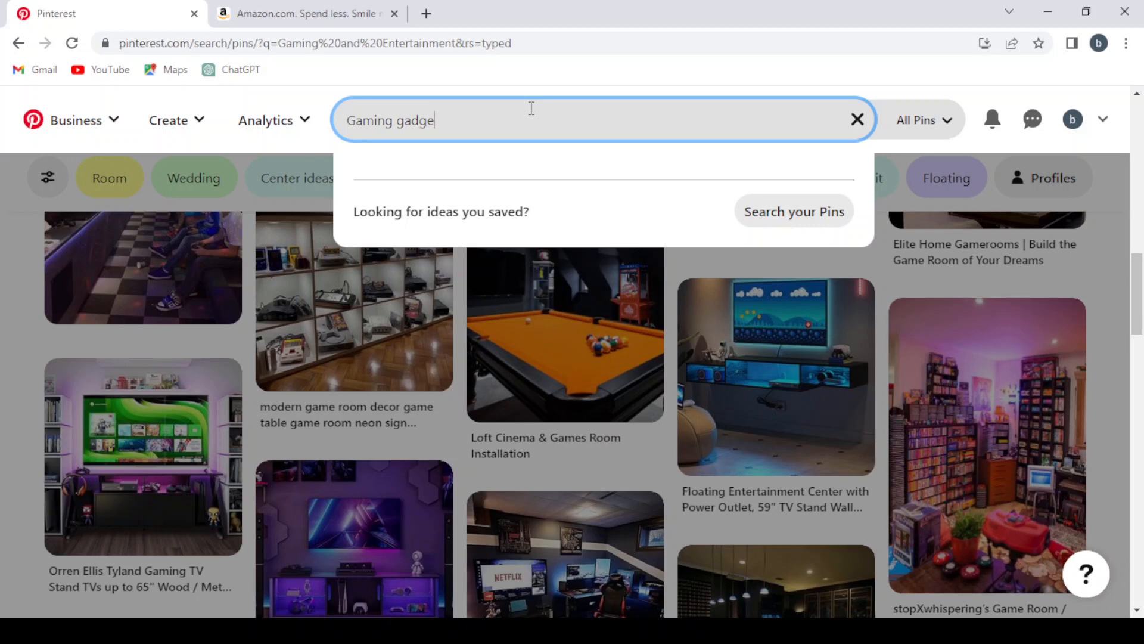
text(s)
key(Return)
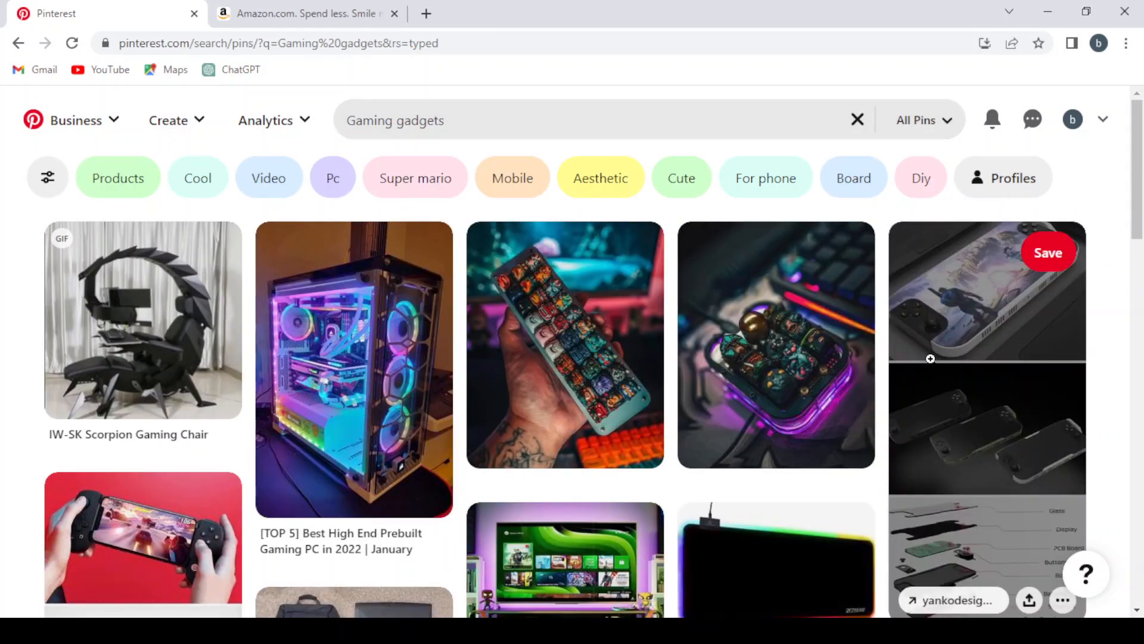
- Browse the gaming gadgets results for product pins such as keyboards, mice, controllers and chairs
scroll(1129, 328, down, 4)
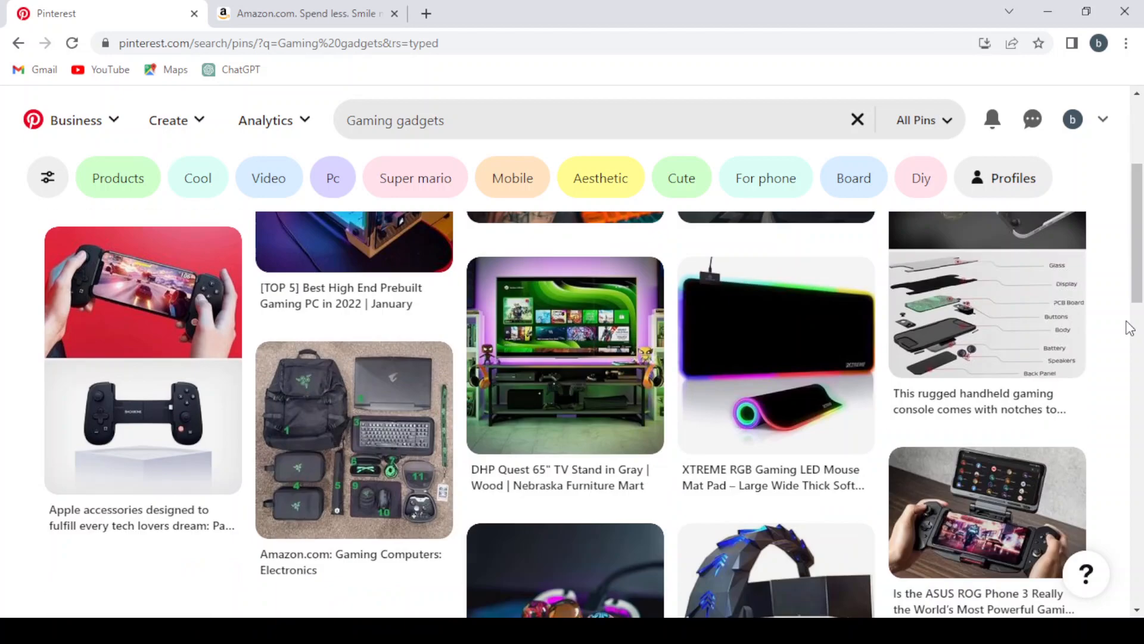
scroll(1129, 328, down, 3)
scroll(1129, 327, down, 2)
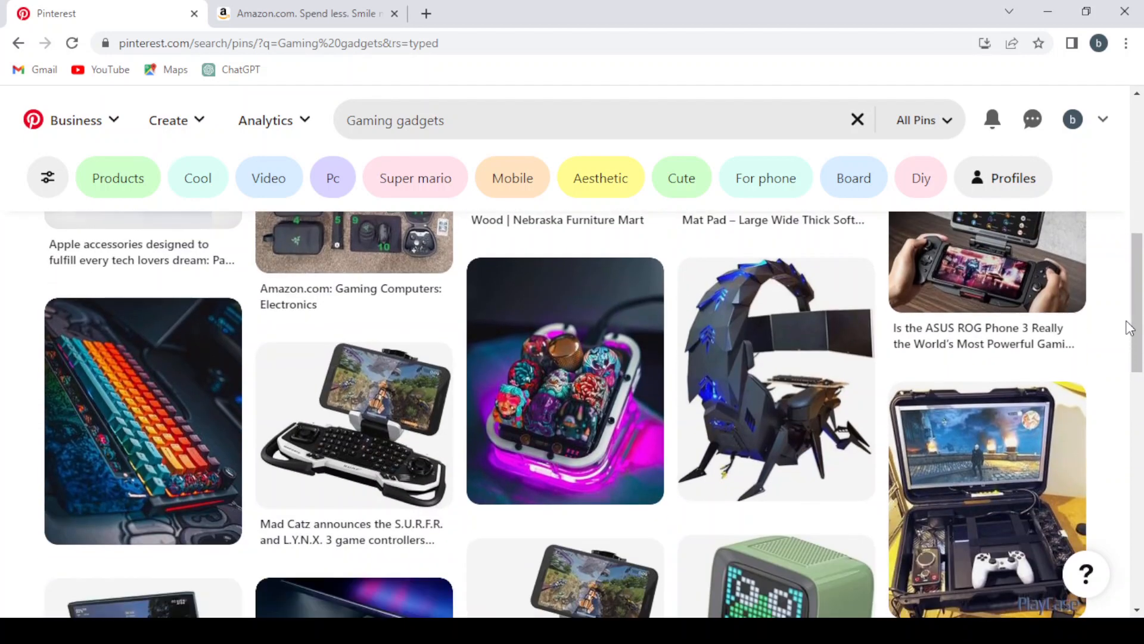
scroll(1129, 328, down, 3)
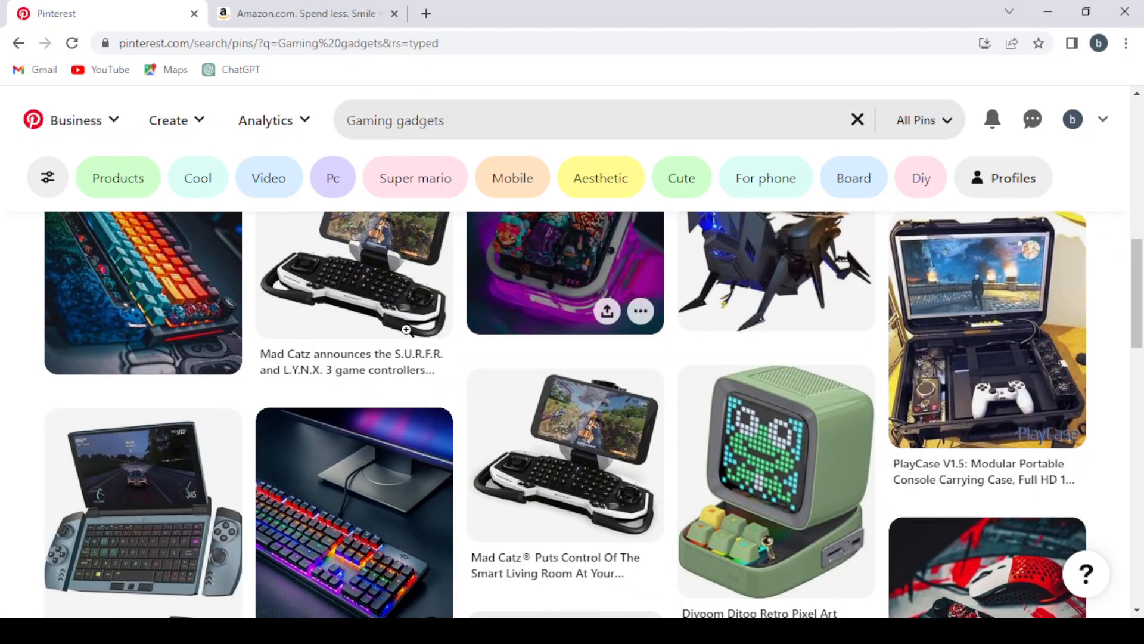
scroll(478, 334, down, 2)
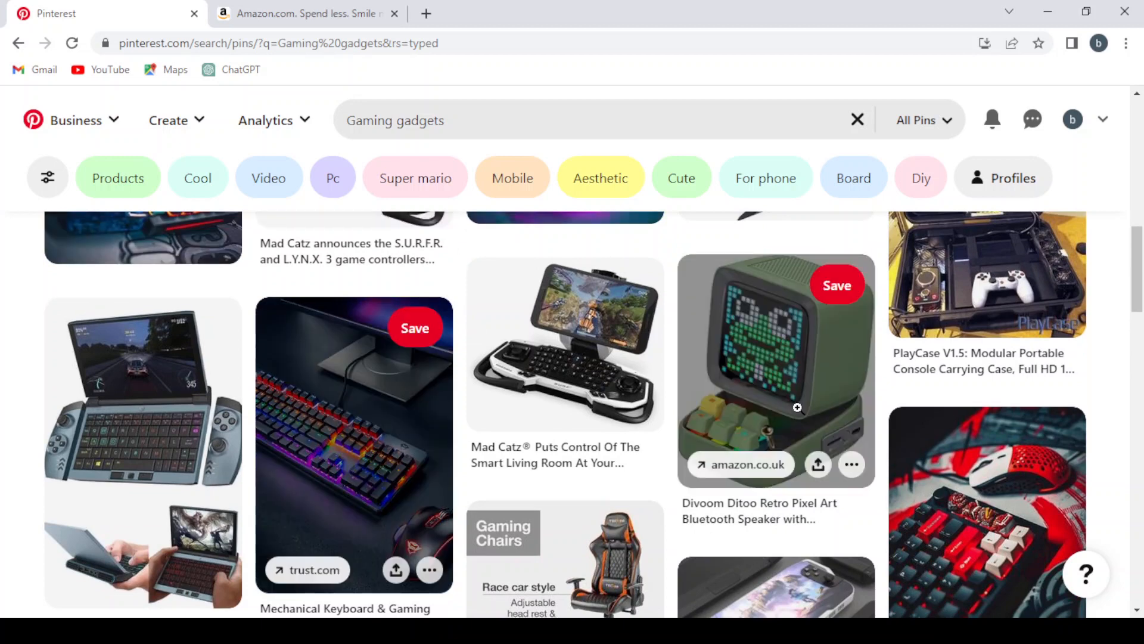
scroll(798, 407, down, 2)
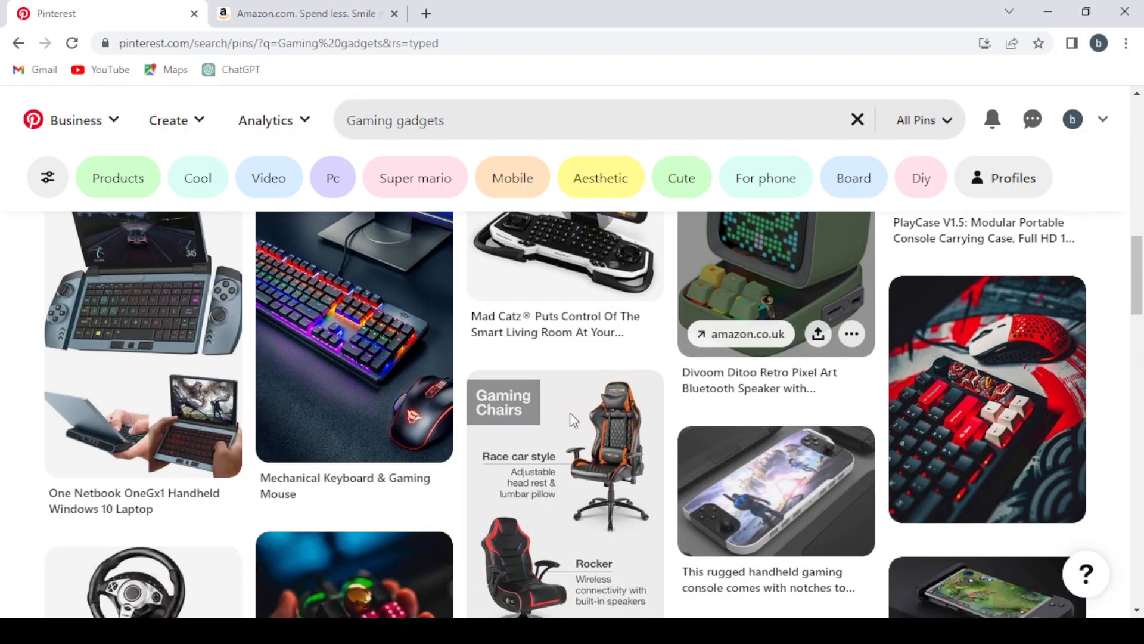
scroll(570, 413, down, 2)
scroll(570, 413, up, 2)
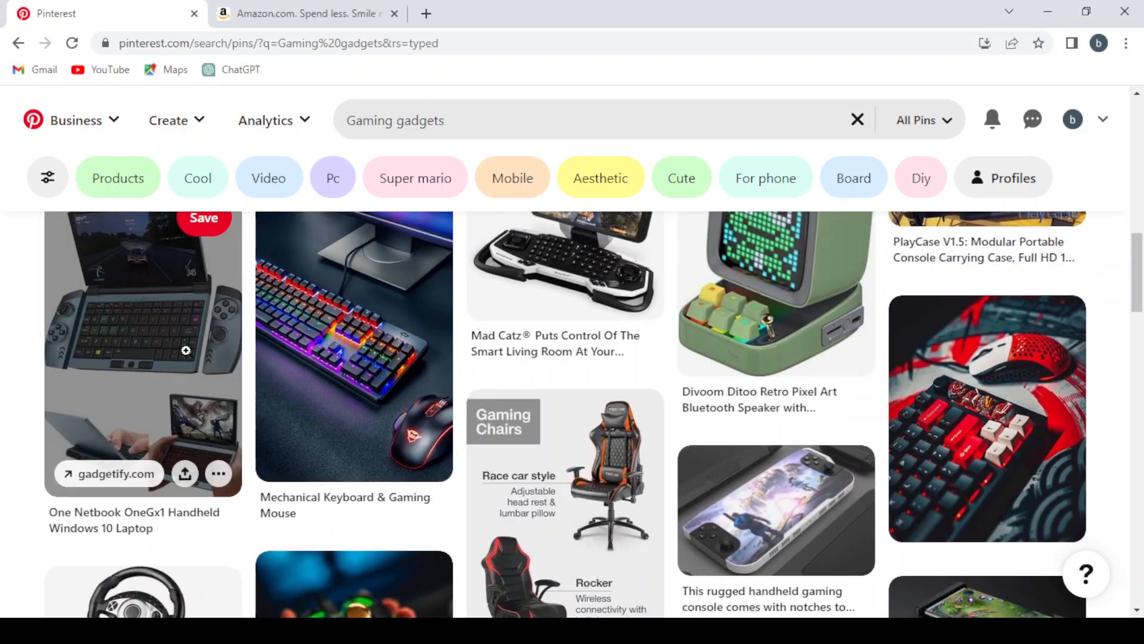
scroll(163, 395, down, 3)
scroll(799, 489, down, 6)
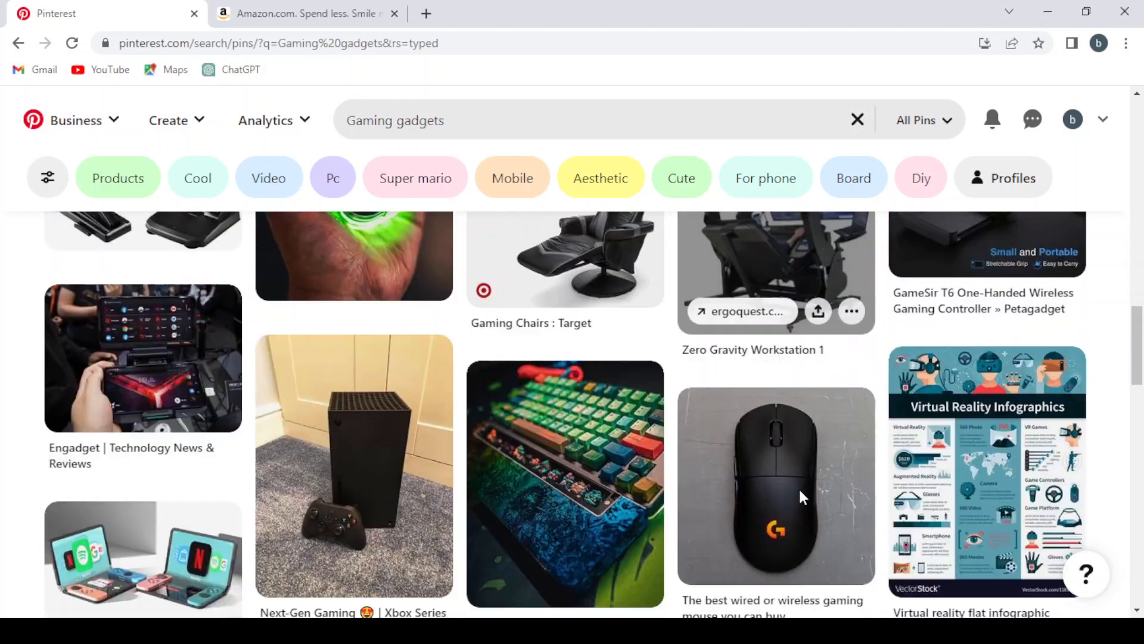
scroll(629, 488, down, 2)
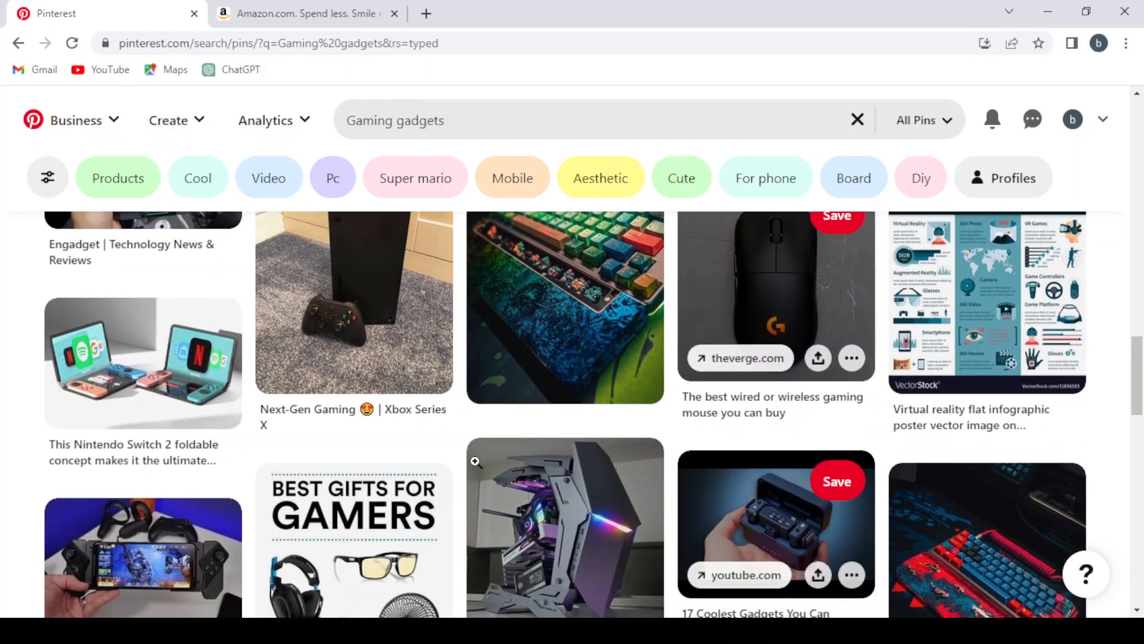
scroll(475, 466, down, 3)
scroll(476, 465, down, 3)
scroll(476, 465, down, 5)
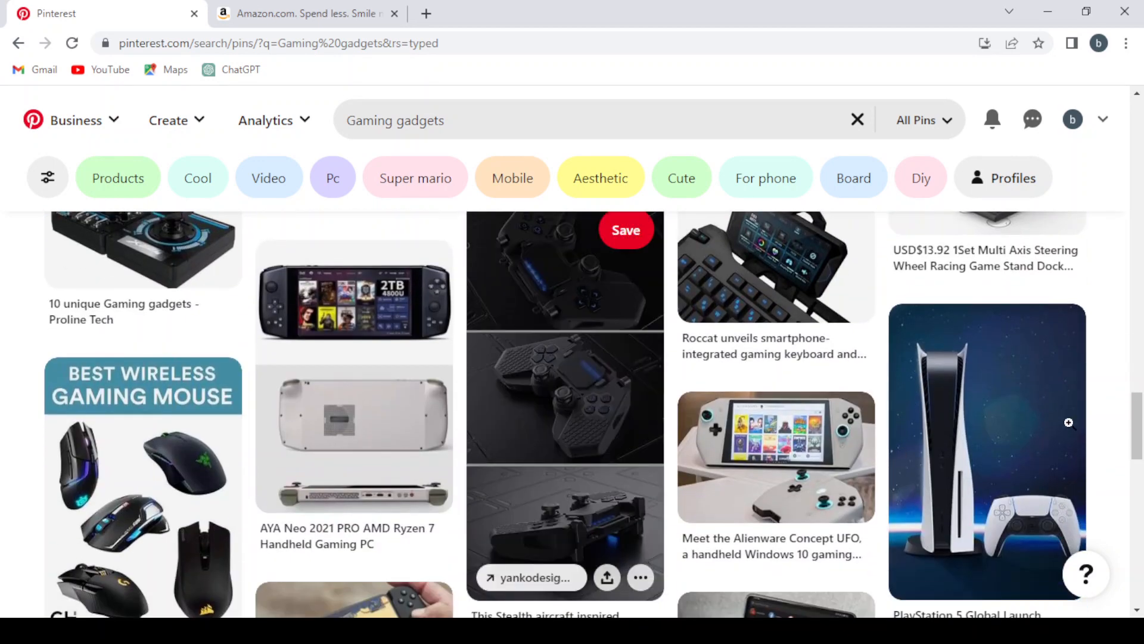
scroll(639, 328, down, 5)
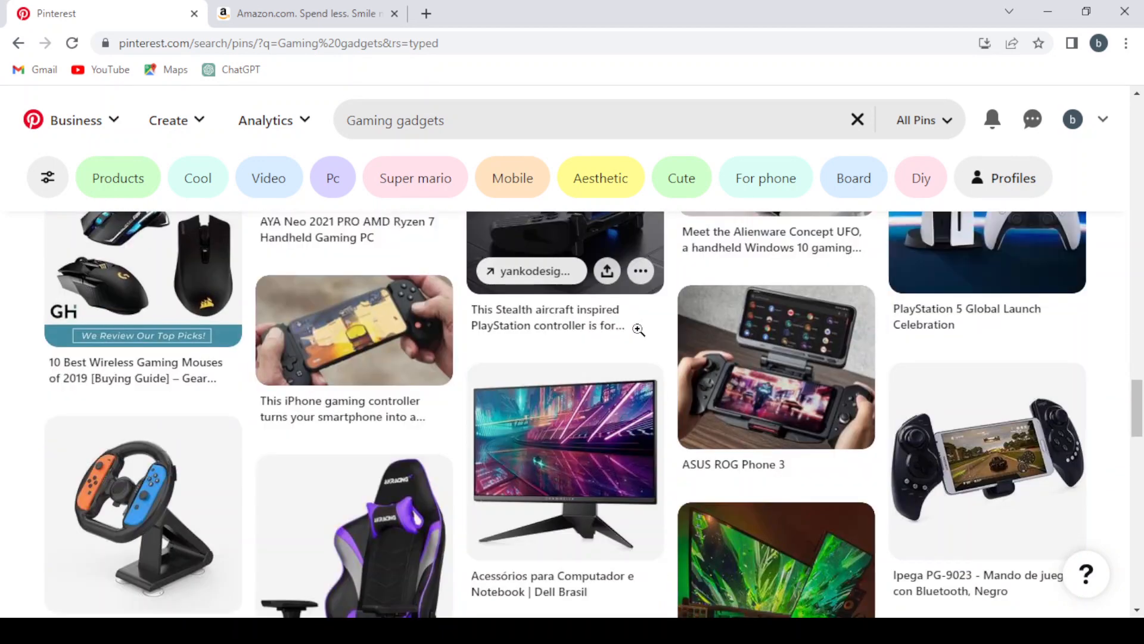
scroll(638, 329, up, 20)
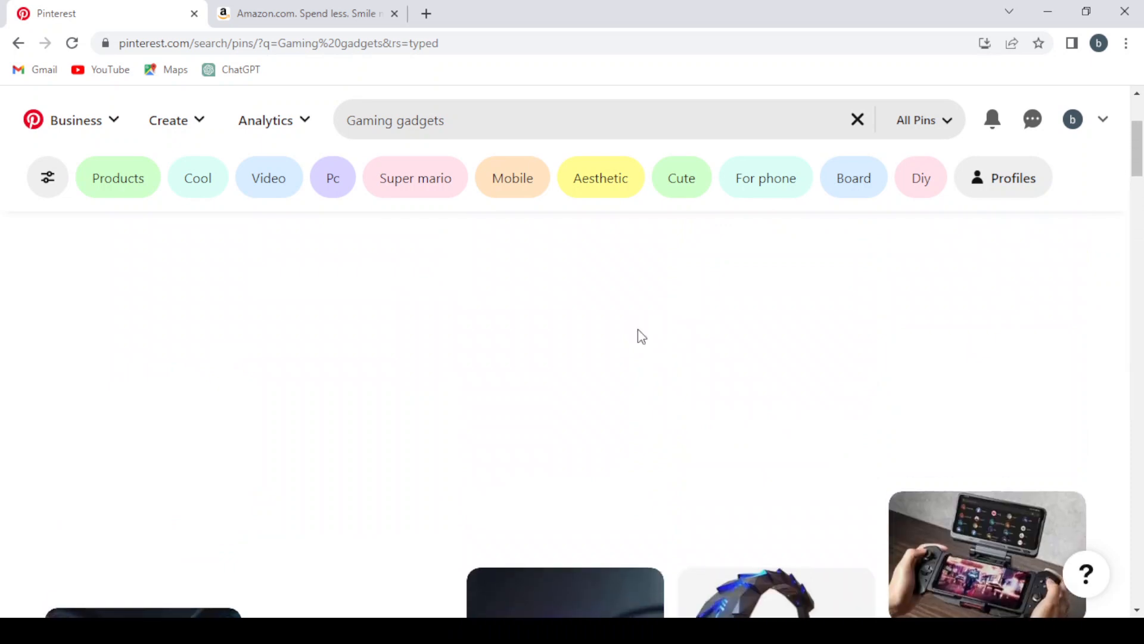
scroll(638, 329, up, 4)
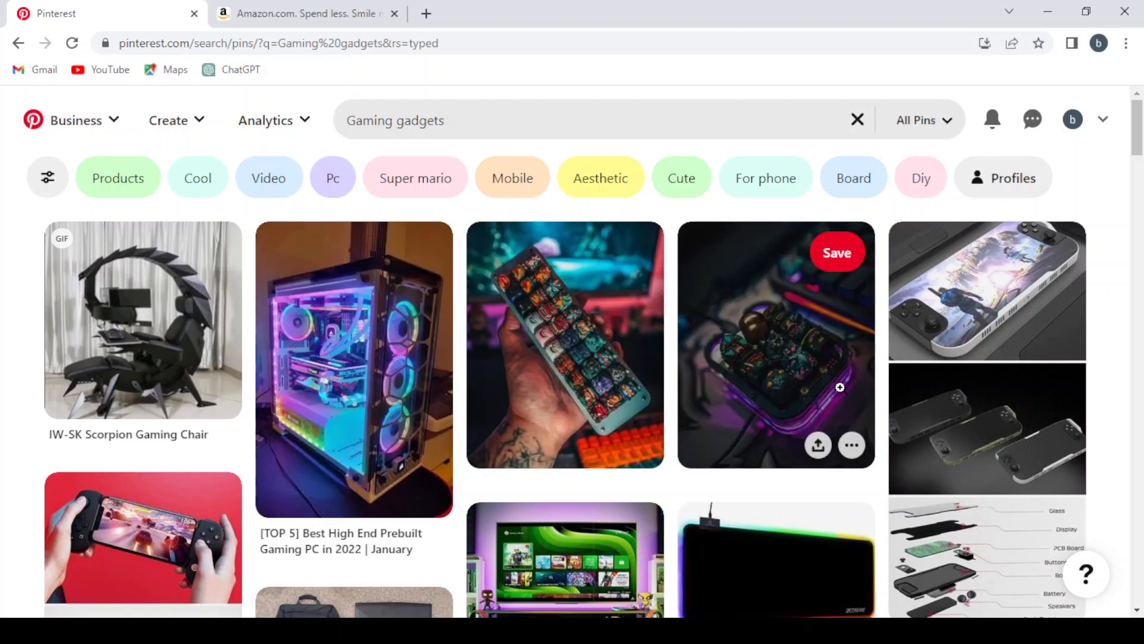
- Find and open the XTREME RGB Gaming LED Mouse Mat Pad pin among the gaming gadgets results
scroll(841, 384, down, 5)
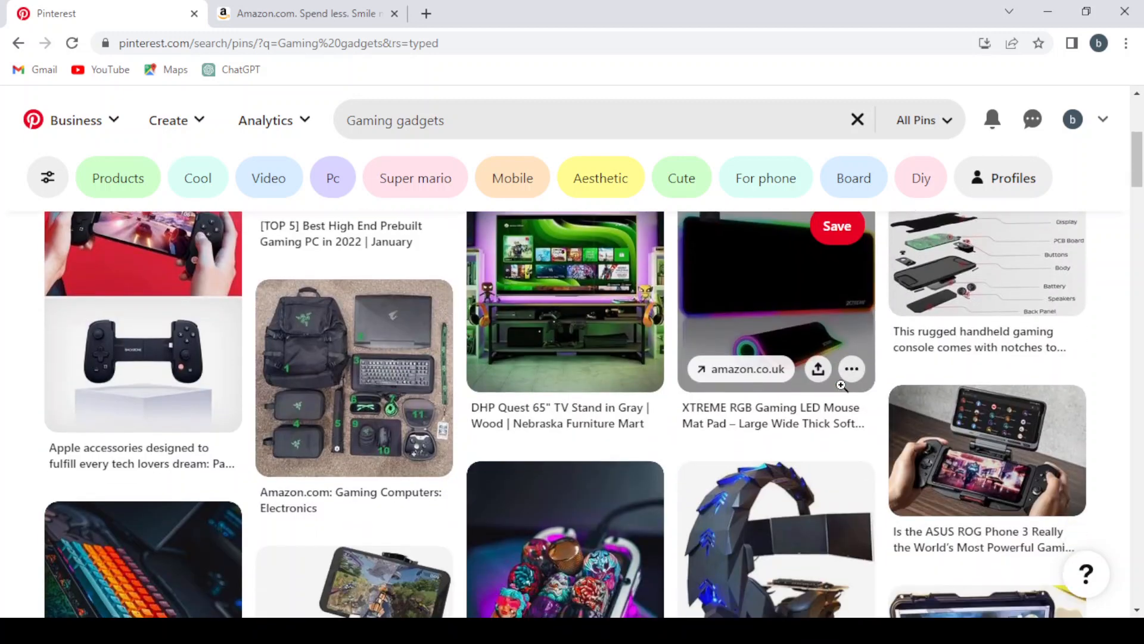
scroll(842, 391, down, 2)
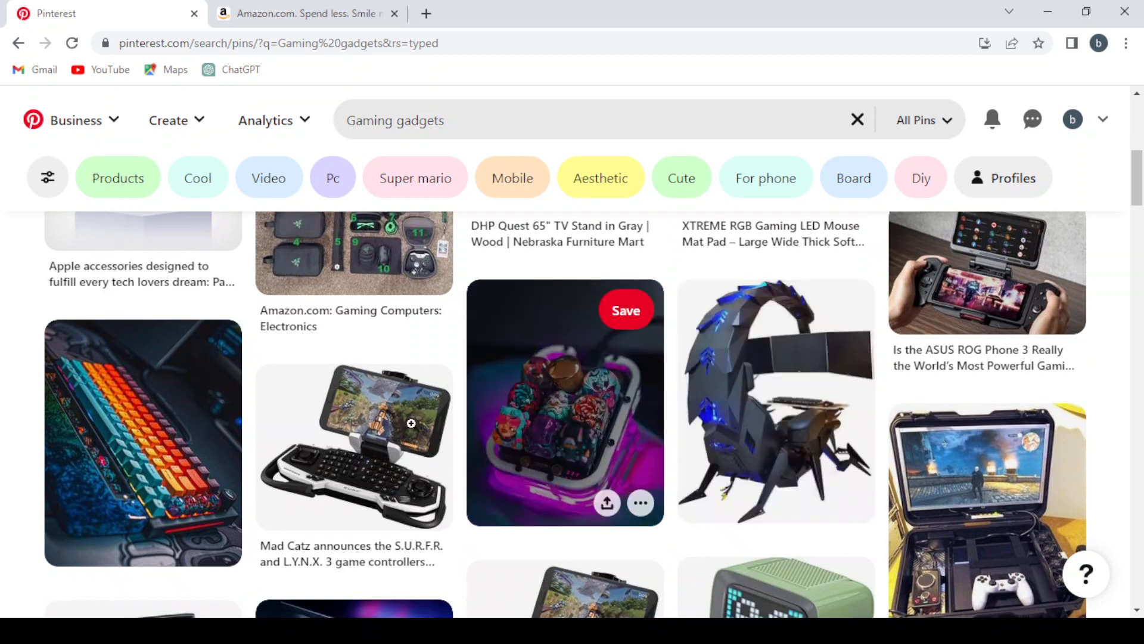
scroll(249, 488, down, 2)
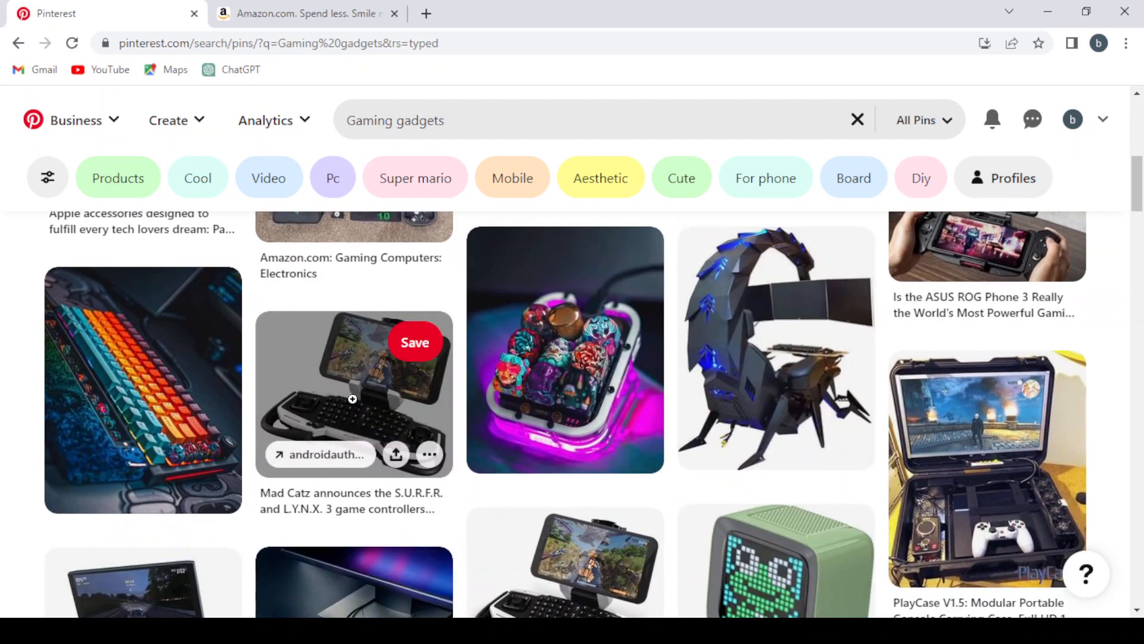
scroll(353, 398, down, 1)
scroll(580, 283, up, 3)
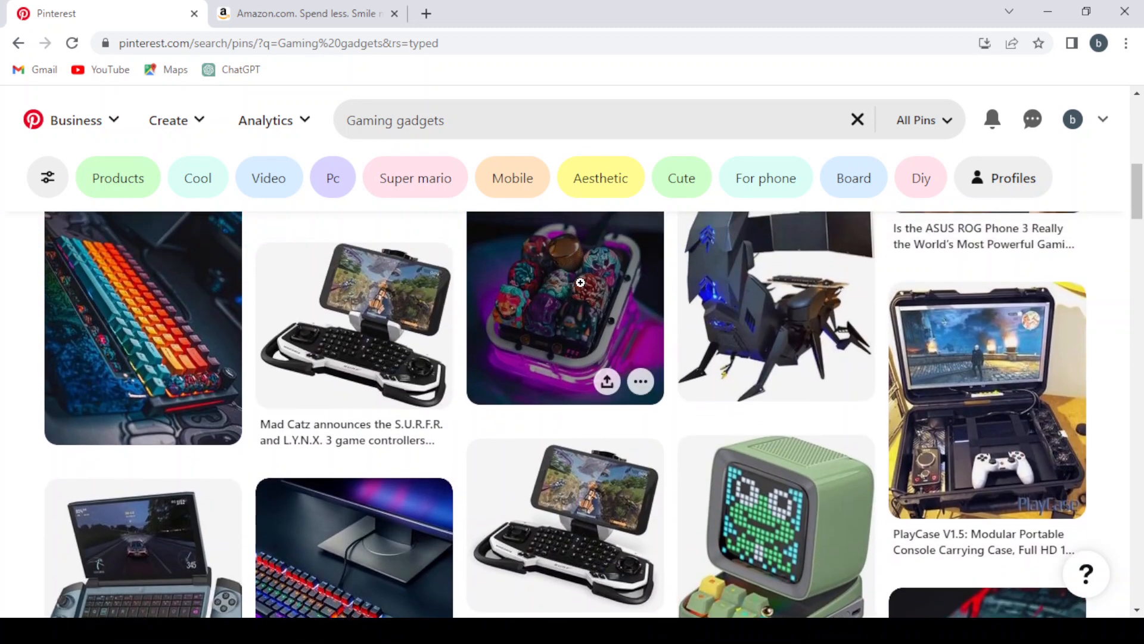
scroll(744, 326, up, 3)
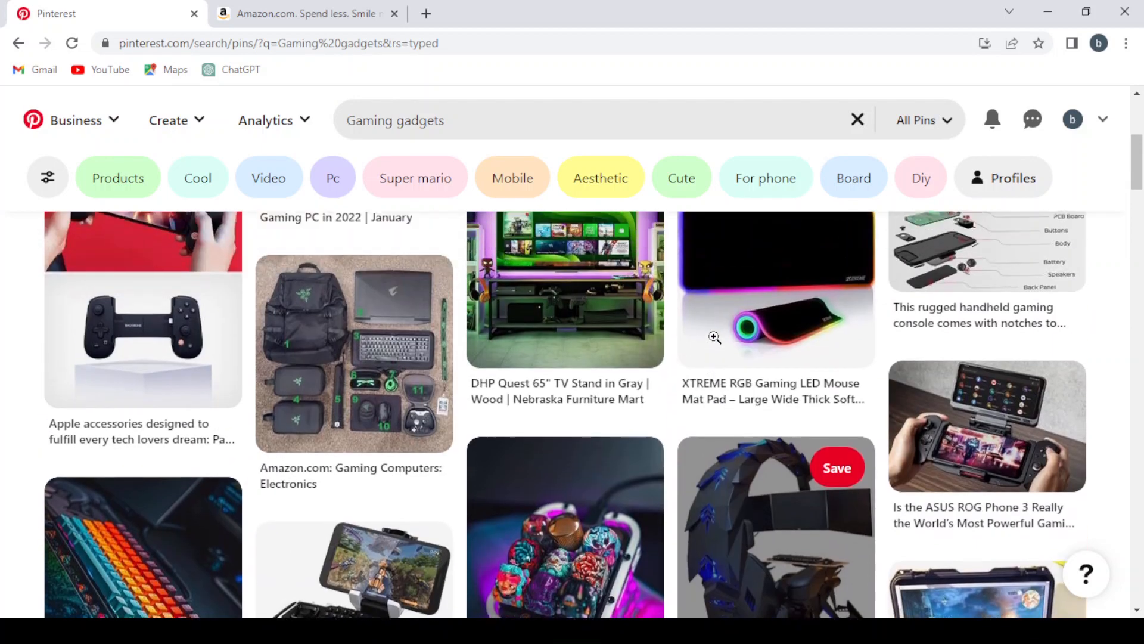
scroll(767, 410, up, 2)
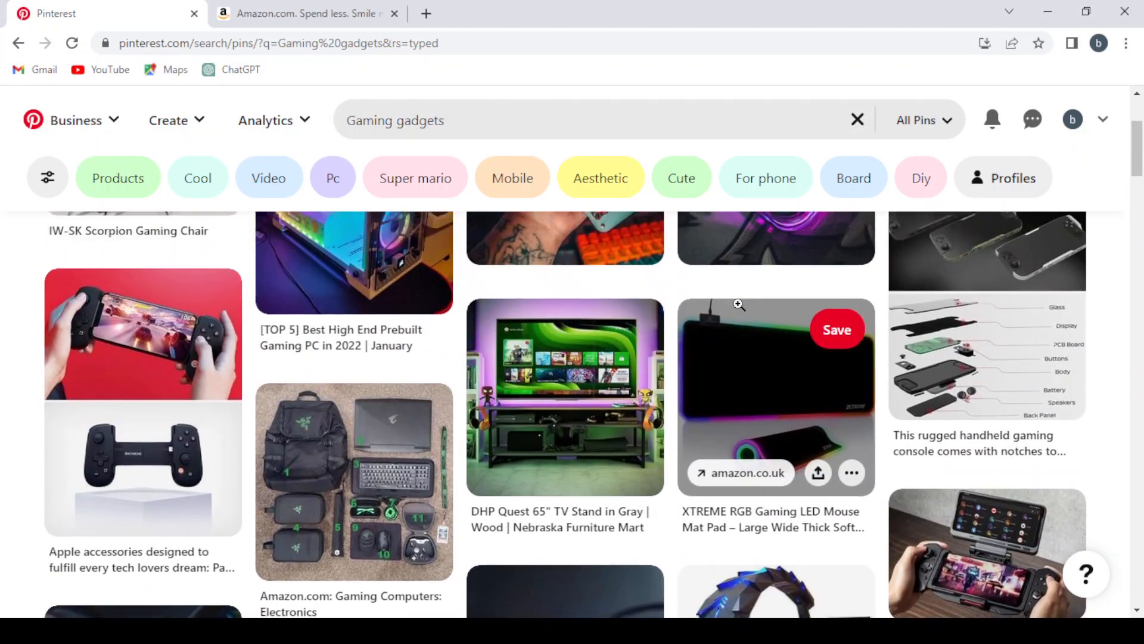
click(767, 410)
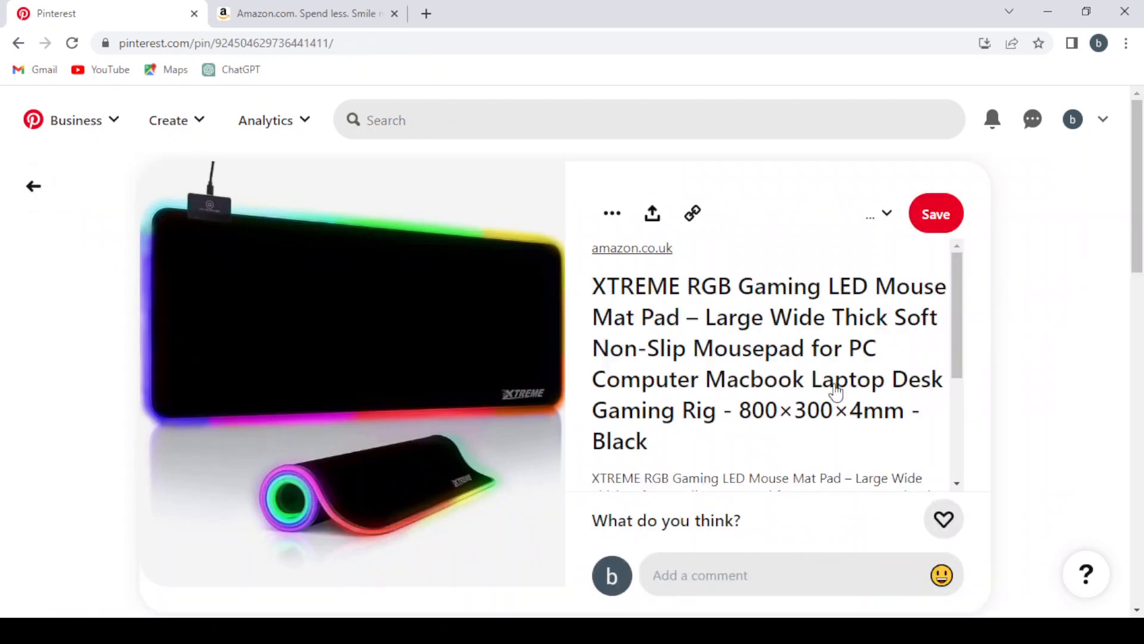
- Review the XTREME RGB mouse mat pin's details and download its image
scroll(817, 395, down, 3)
scroll(817, 395, down, 1)
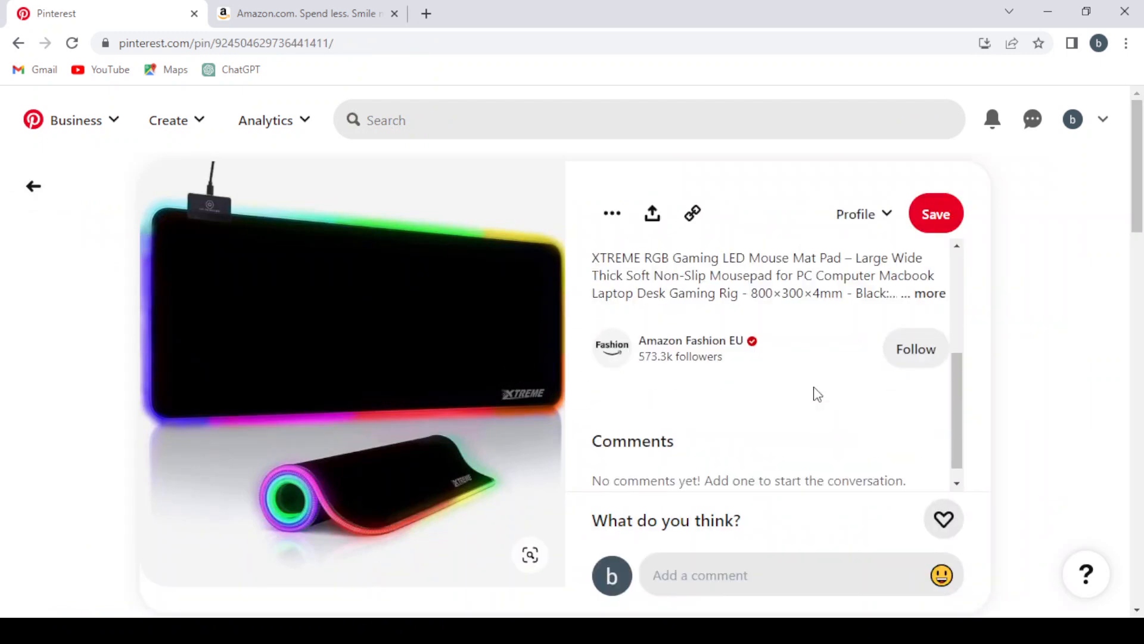
scroll(817, 394, down, 1)
scroll(813, 399, up, 5)
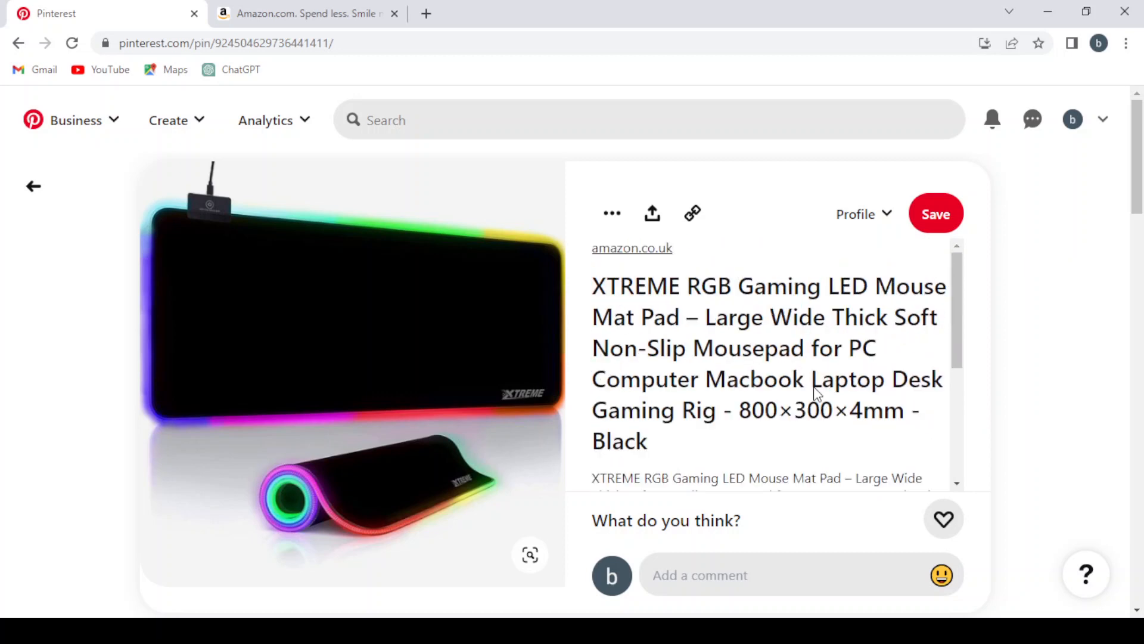
scroll(358, 375, down, 1)
scroll(358, 378, up, 1)
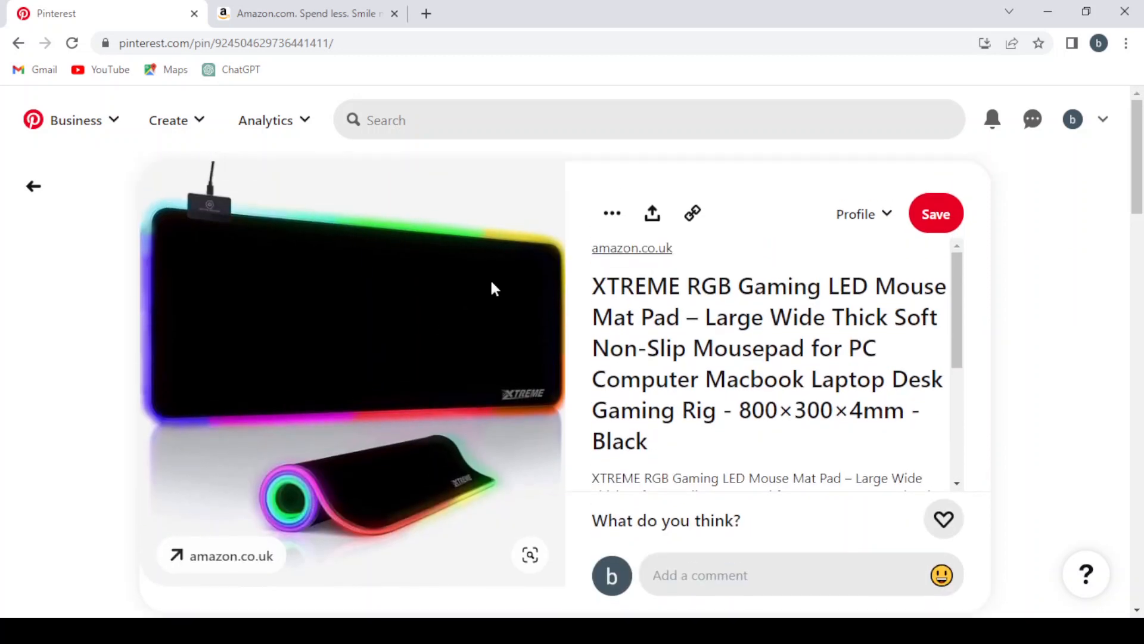
click(612, 217)
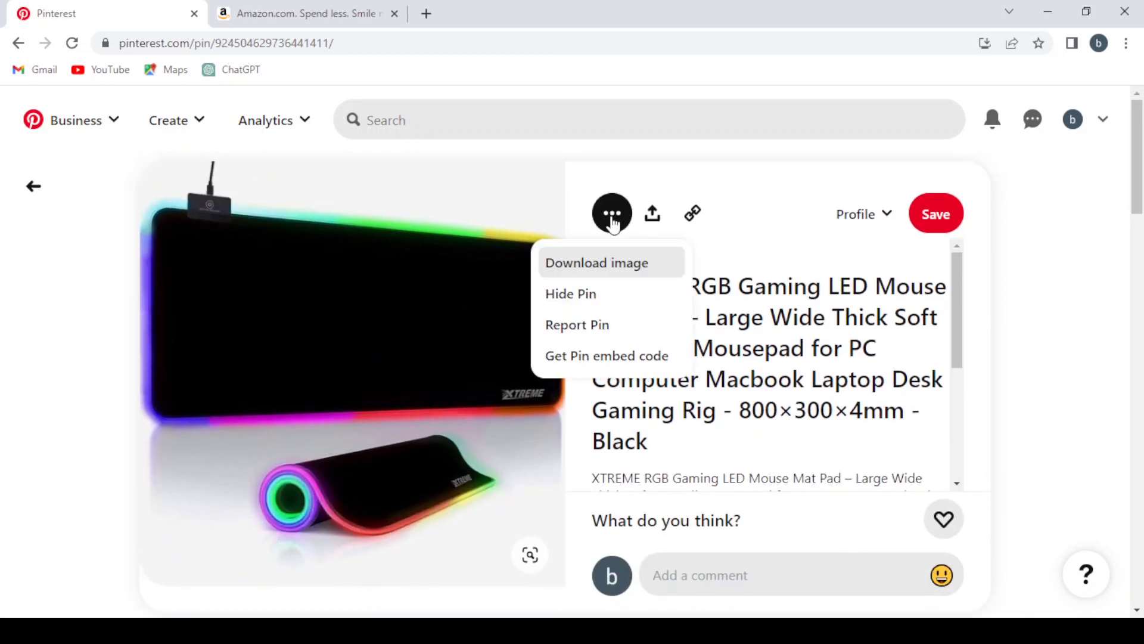
click(607, 272)
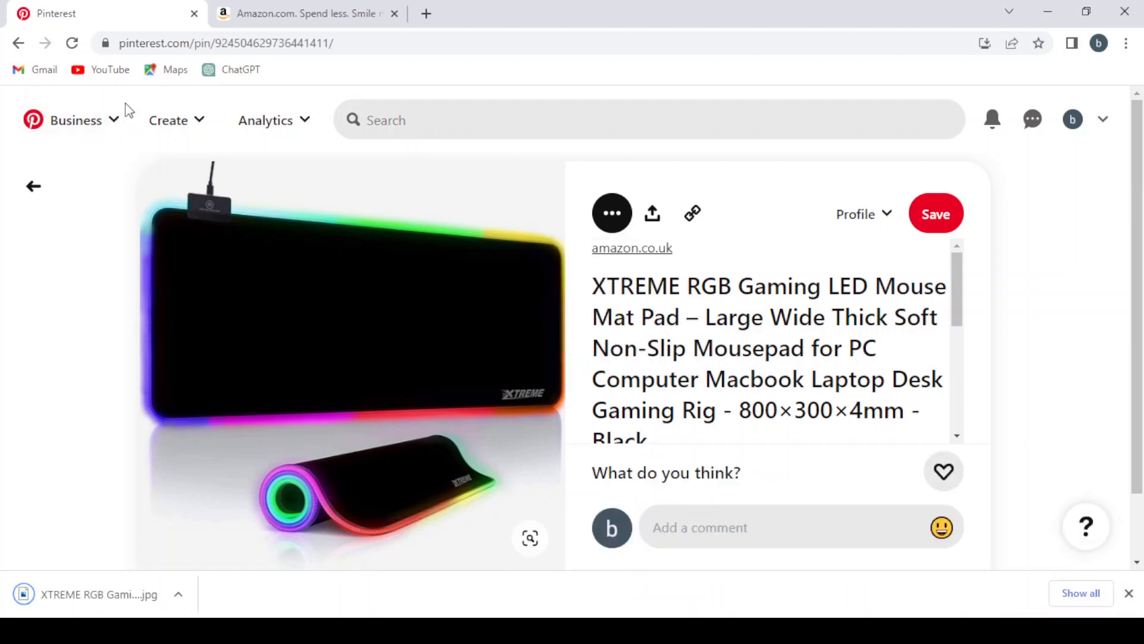
- Open the Idea Pin builder in a new tab
click(110, 120)
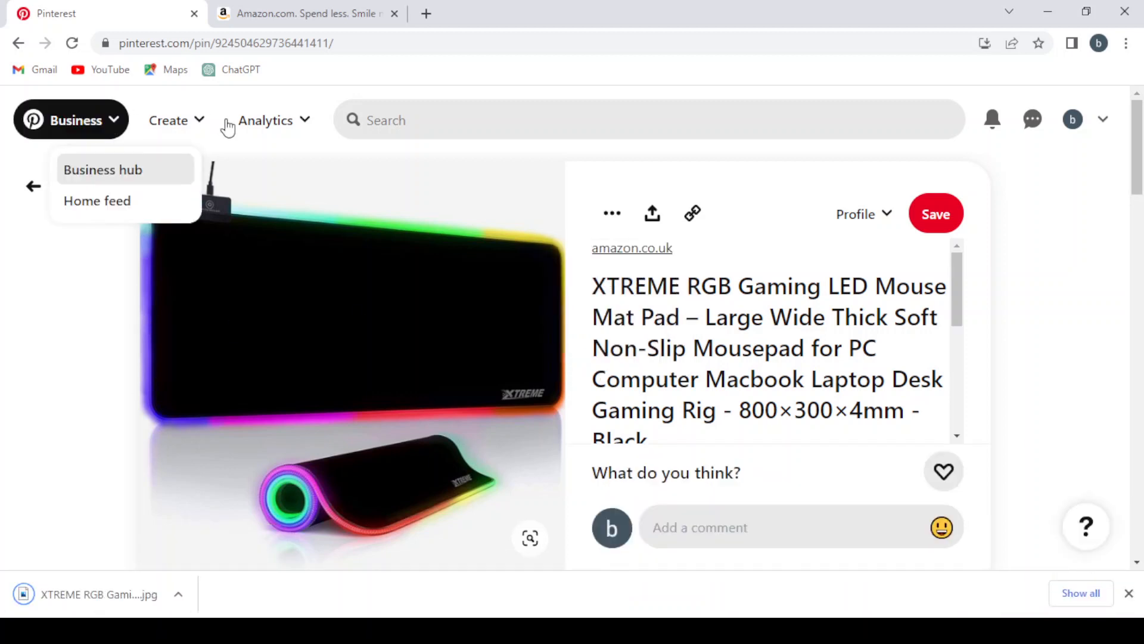
click(201, 122)
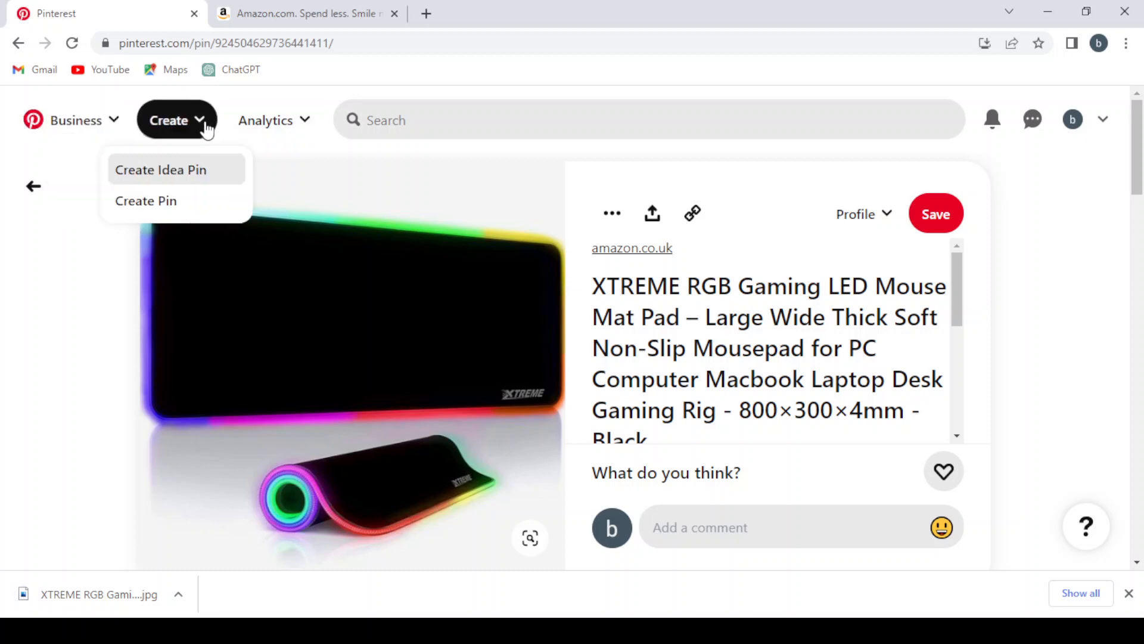
click(213, 172)
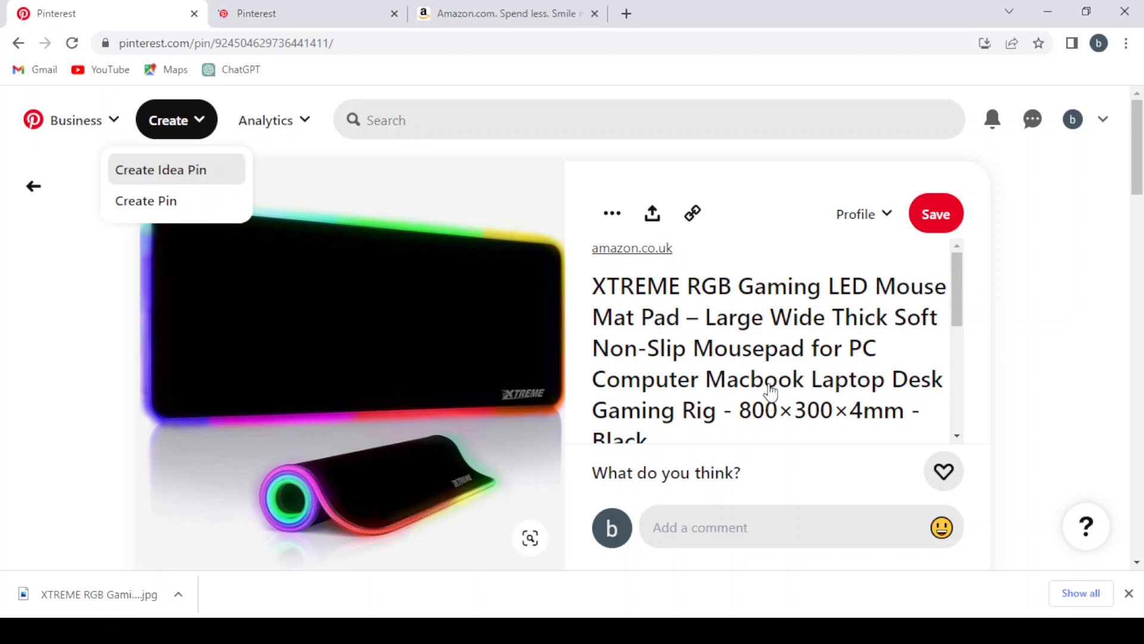
- Copy the XTREME RGB mouse mat pin's title text and bring up the Idea Pin builder as the first tab
scroll(770, 393, down, 1)
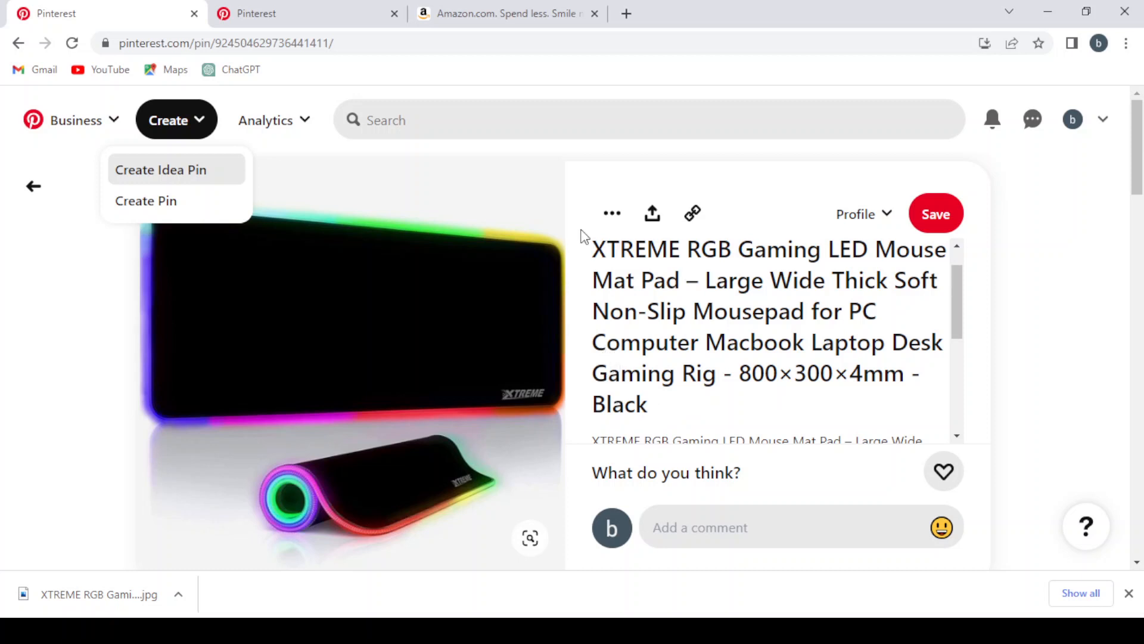
drag(595, 239, 914, 430)
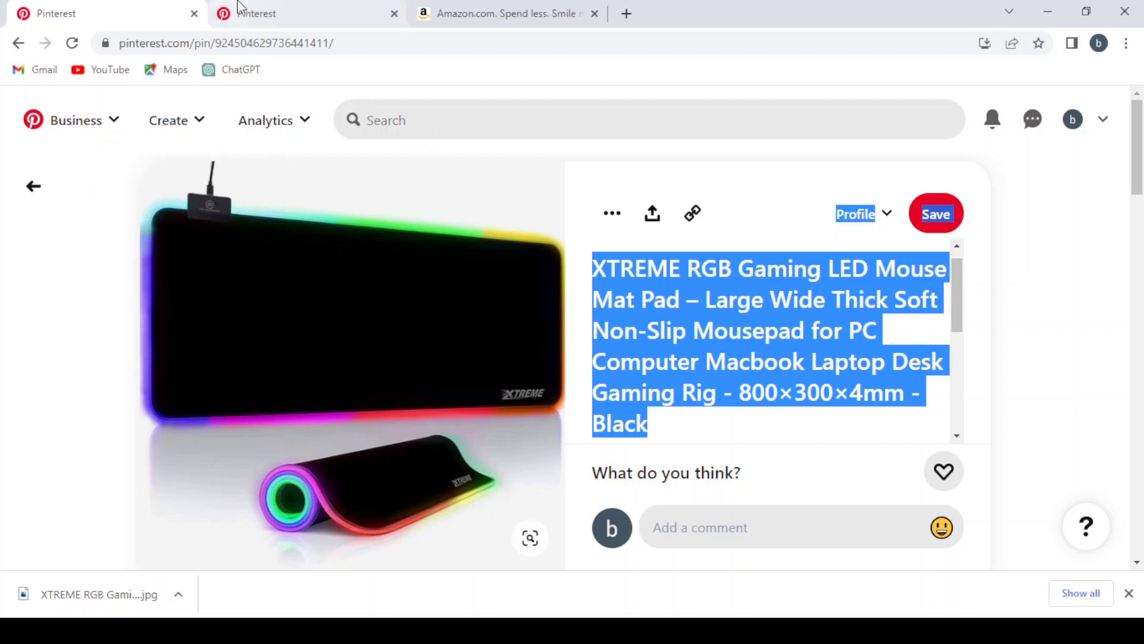
click(256, 13)
key(ctrl+w)
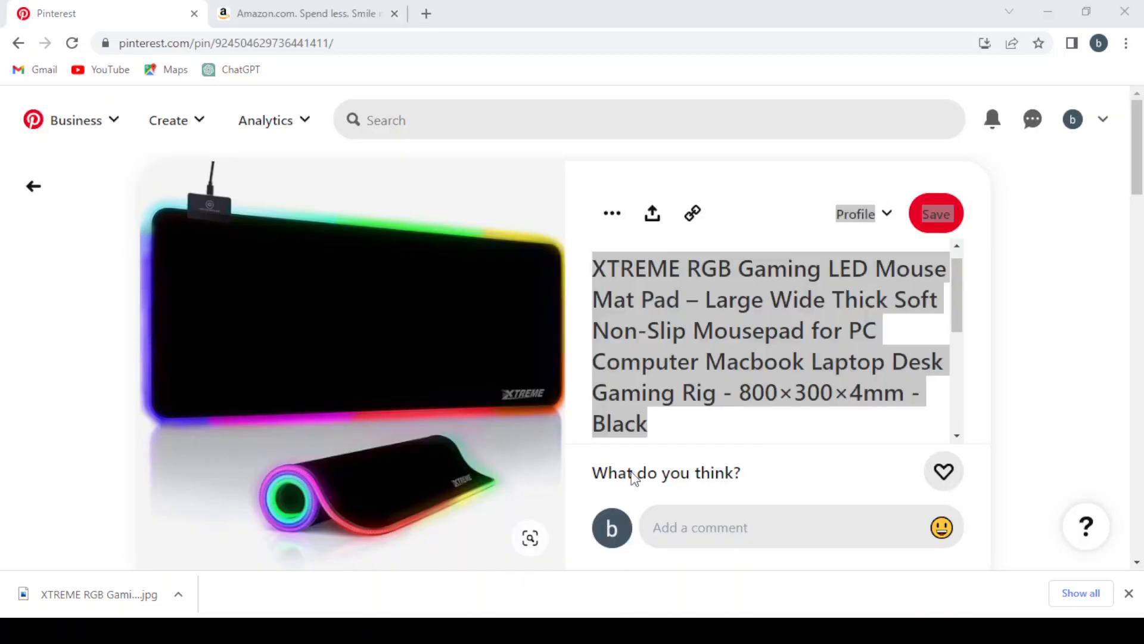
drag(85, 25, 117, 8)
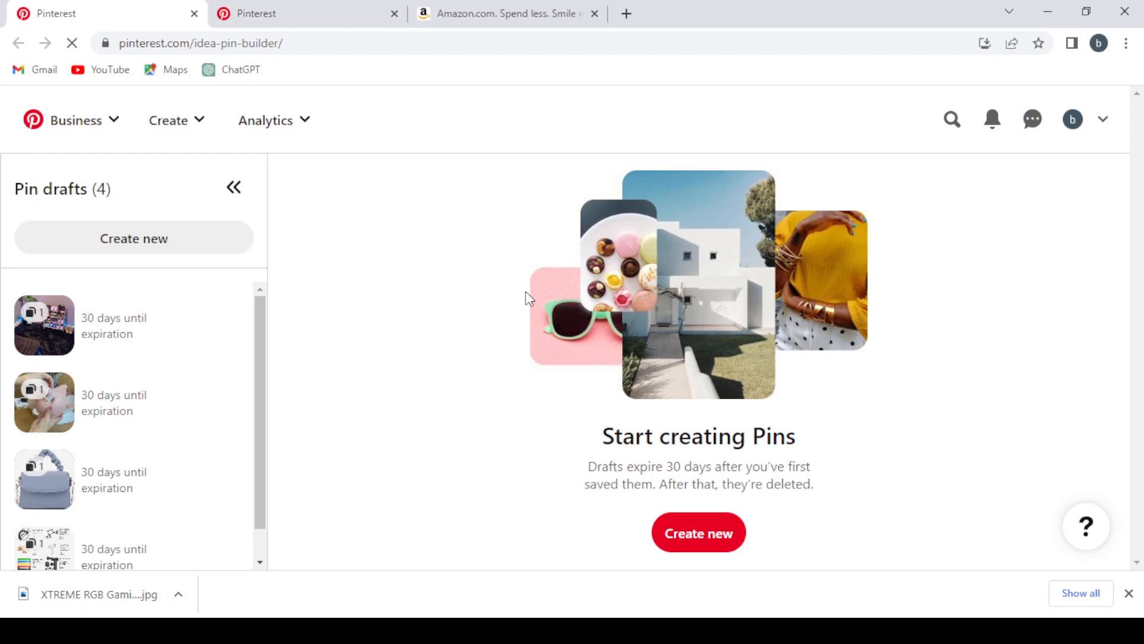
- Start a new pin and upload the downloaded XTREME RGB mouse mat image to it
click(696, 537)
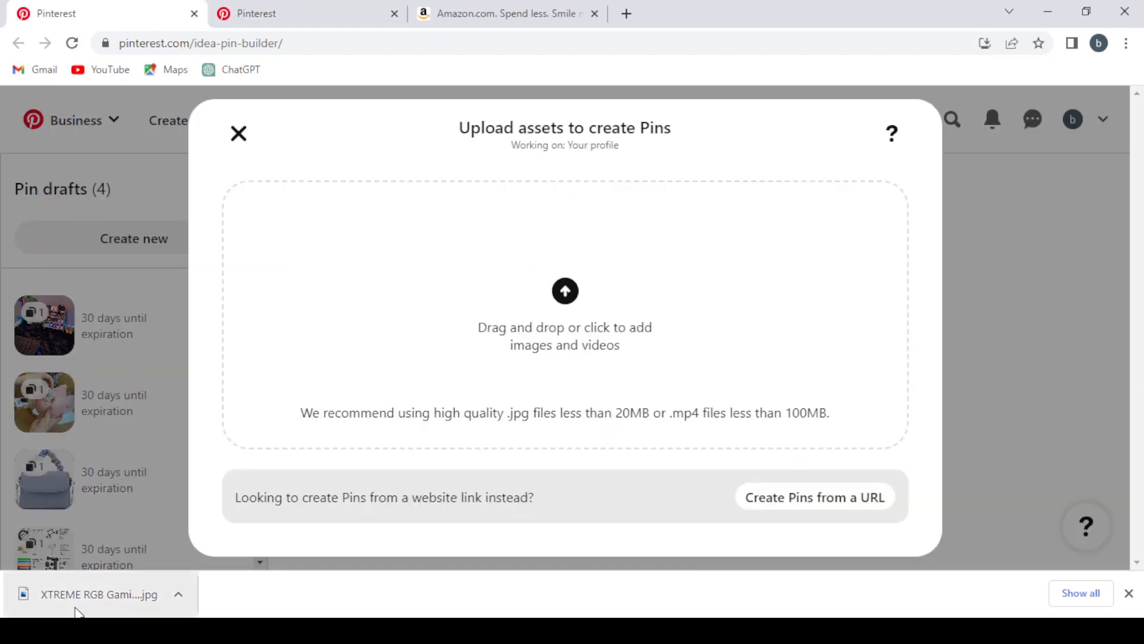
drag(89, 594, 571, 319)
drag(576, 252, 574, 262)
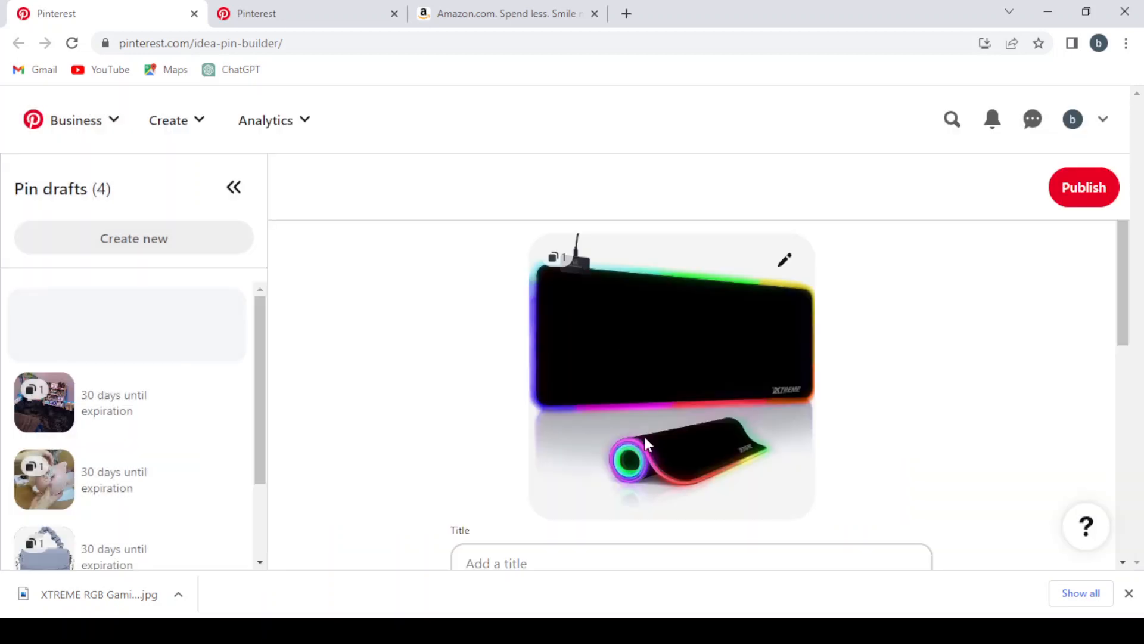
- Try the copied product text as the new pin's title and clear the field
scroll(646, 444, down, 4)
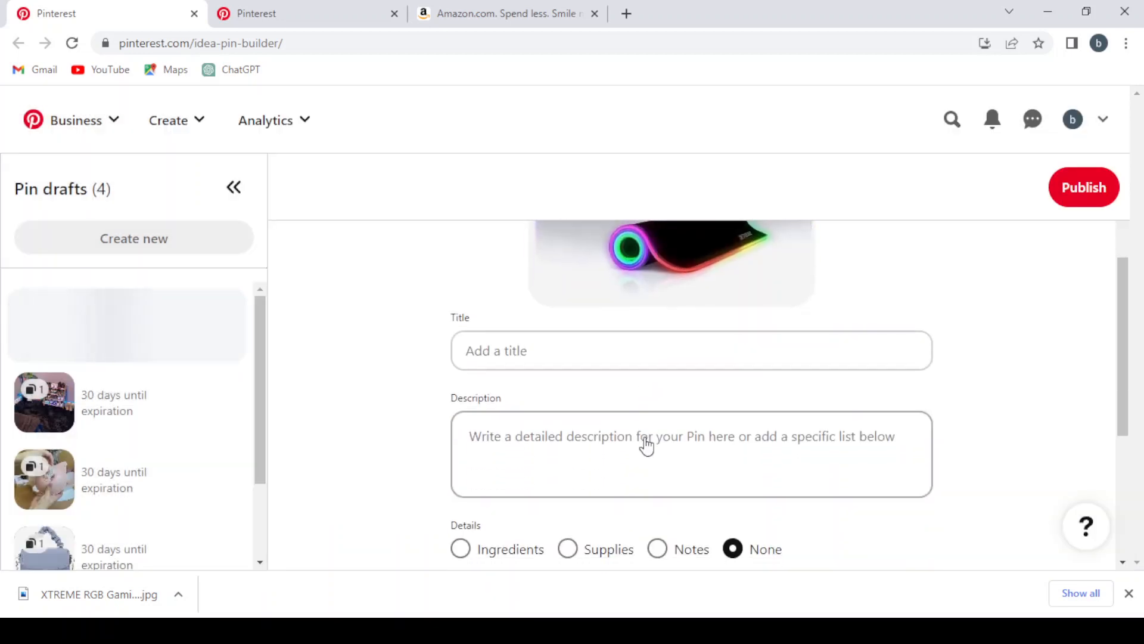
click(512, 345)
key(ctrl+v)
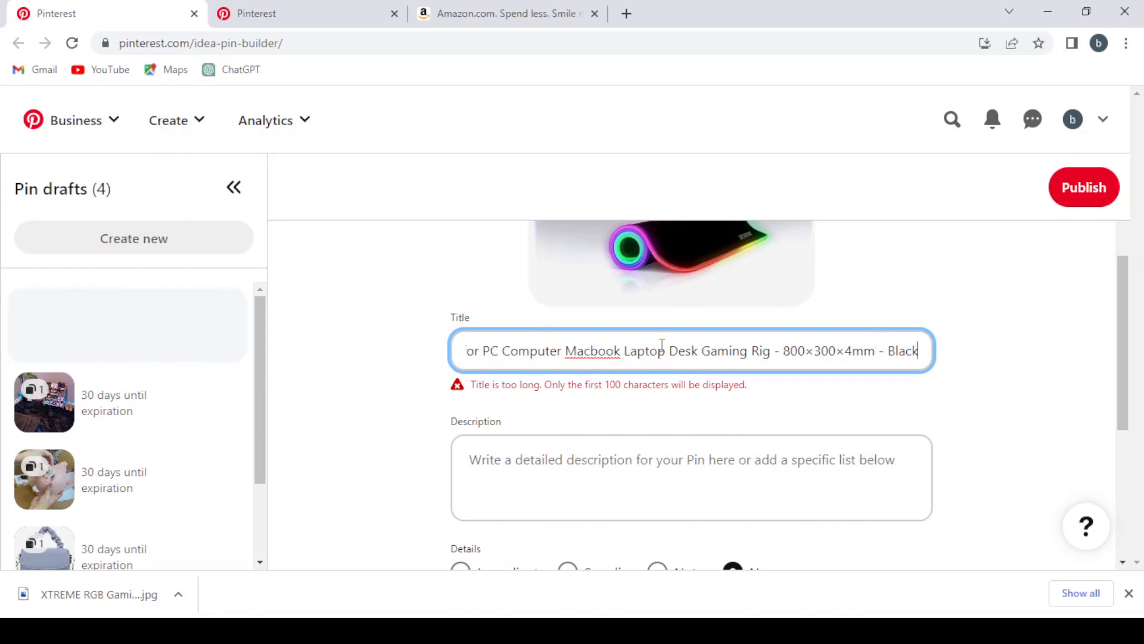
scroll(662, 346, left, 10)
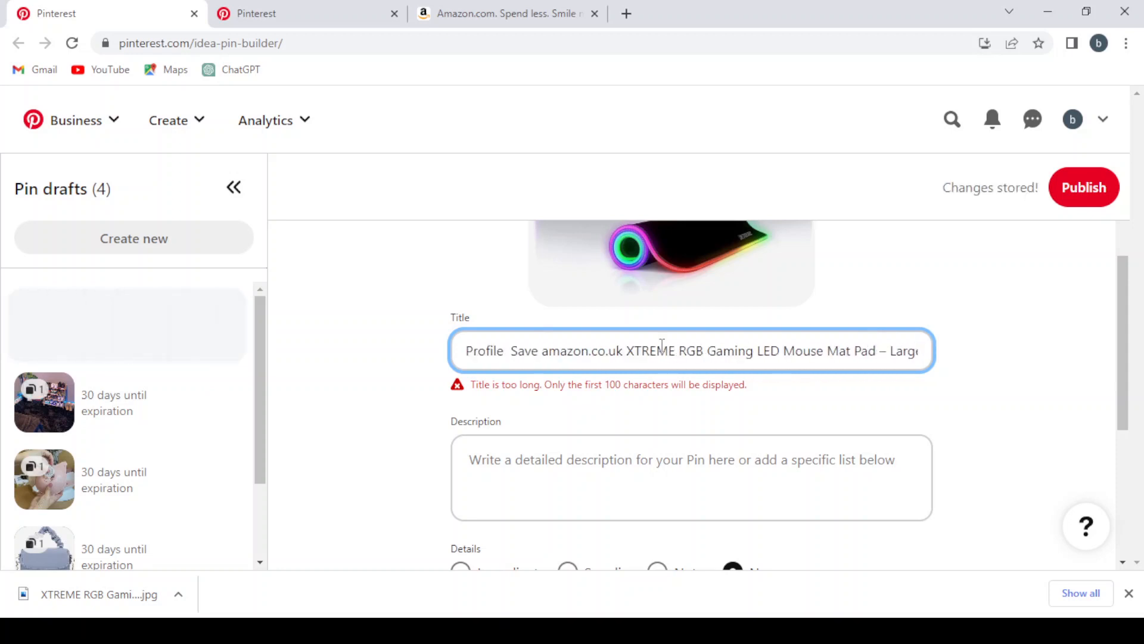
triple_click(610, 350)
key(BackSpace)
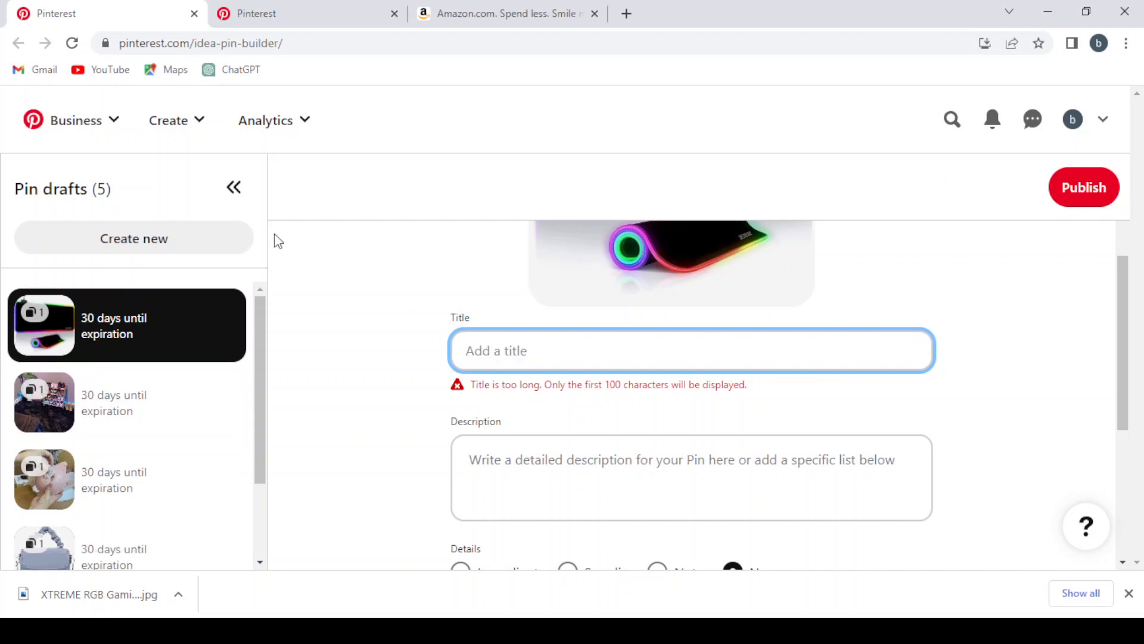
click(256, 12)
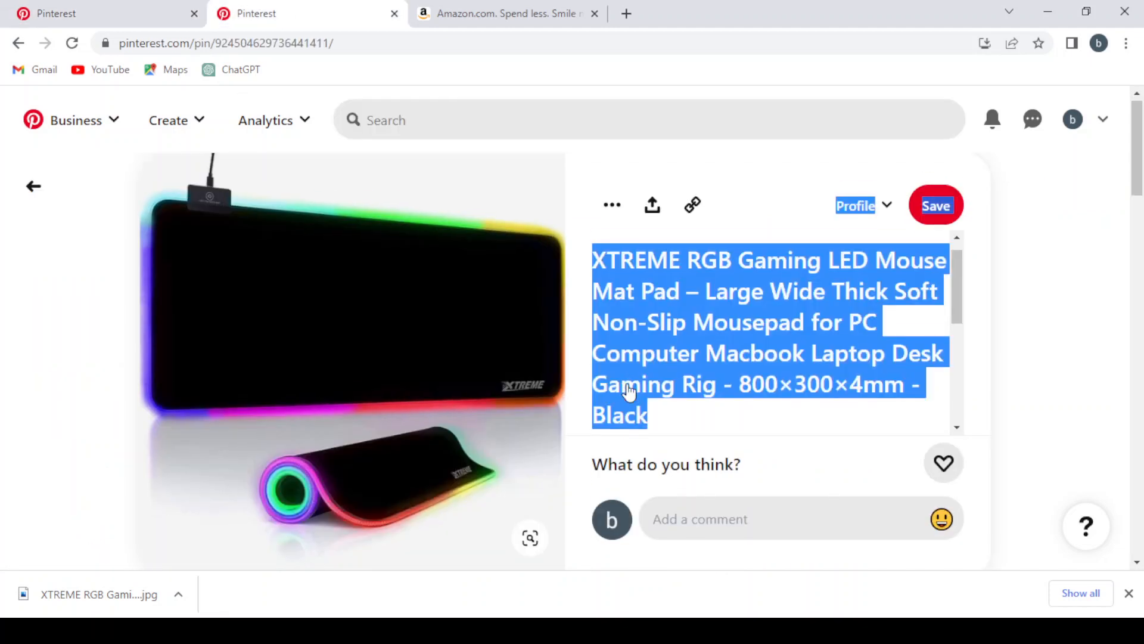
scroll(629, 390, down, 5)
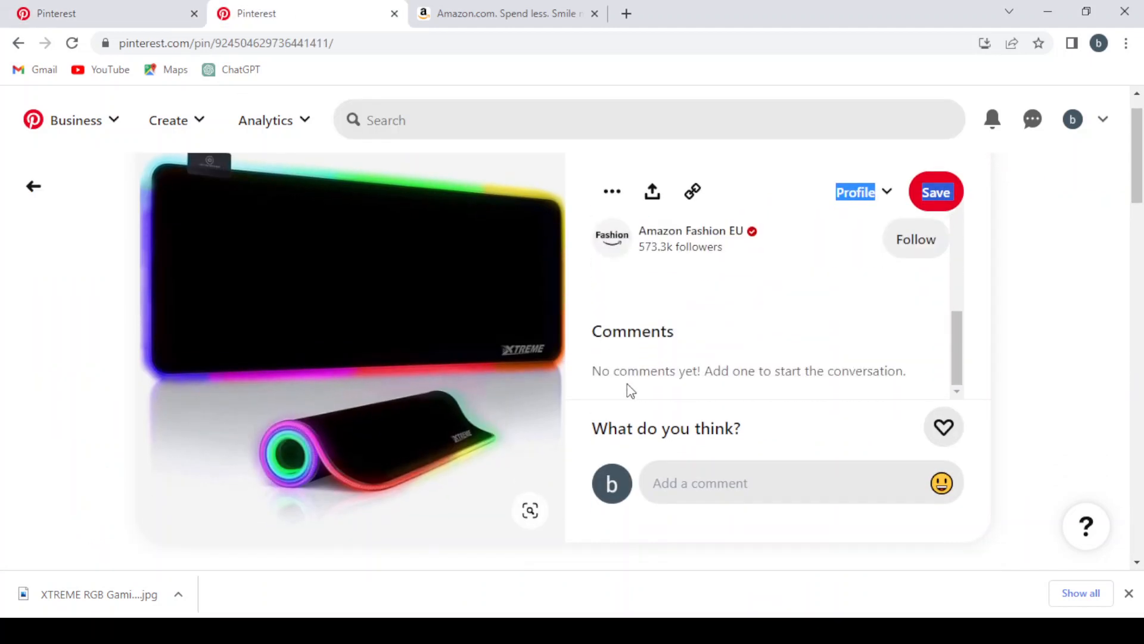
click(630, 392)
scroll(629, 390, up, 5)
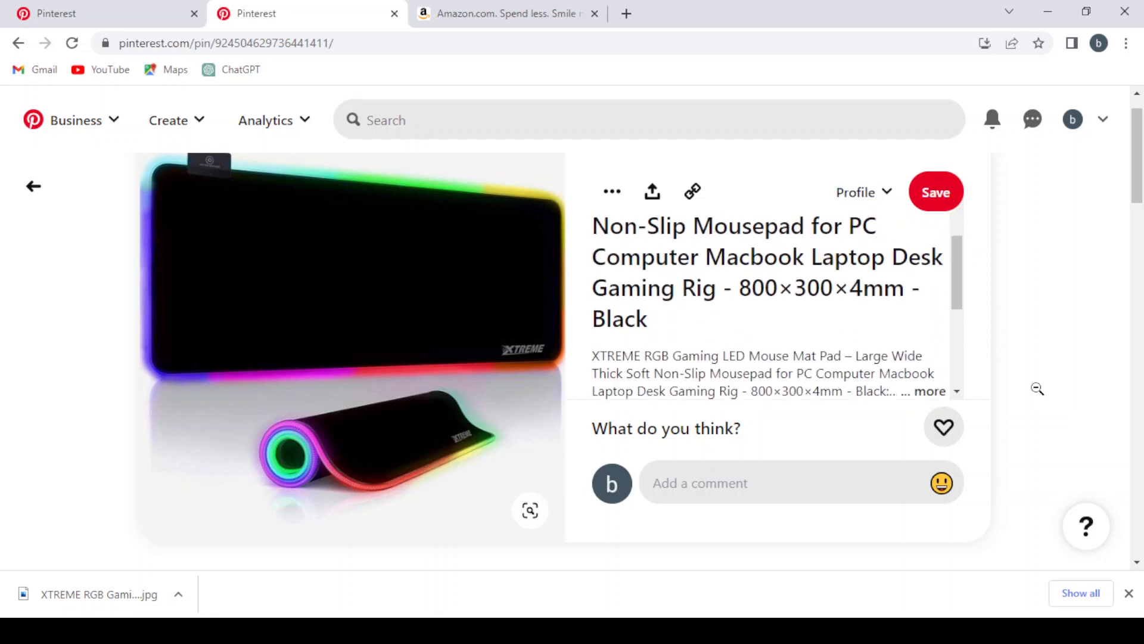
drag(1038, 389, 803, 300)
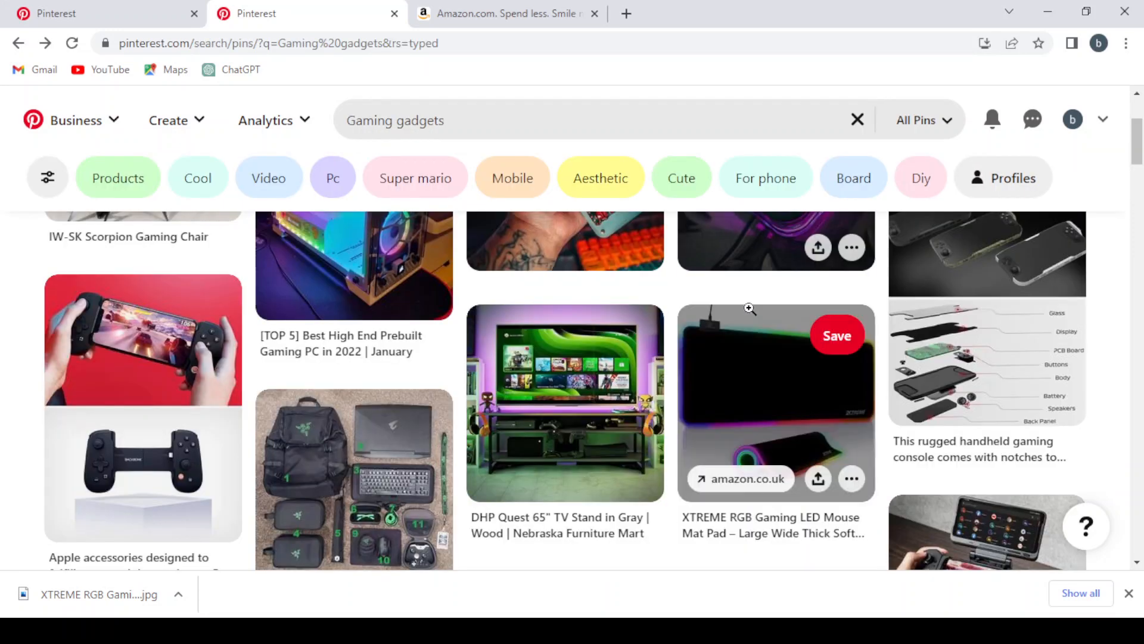
click(122, 8)
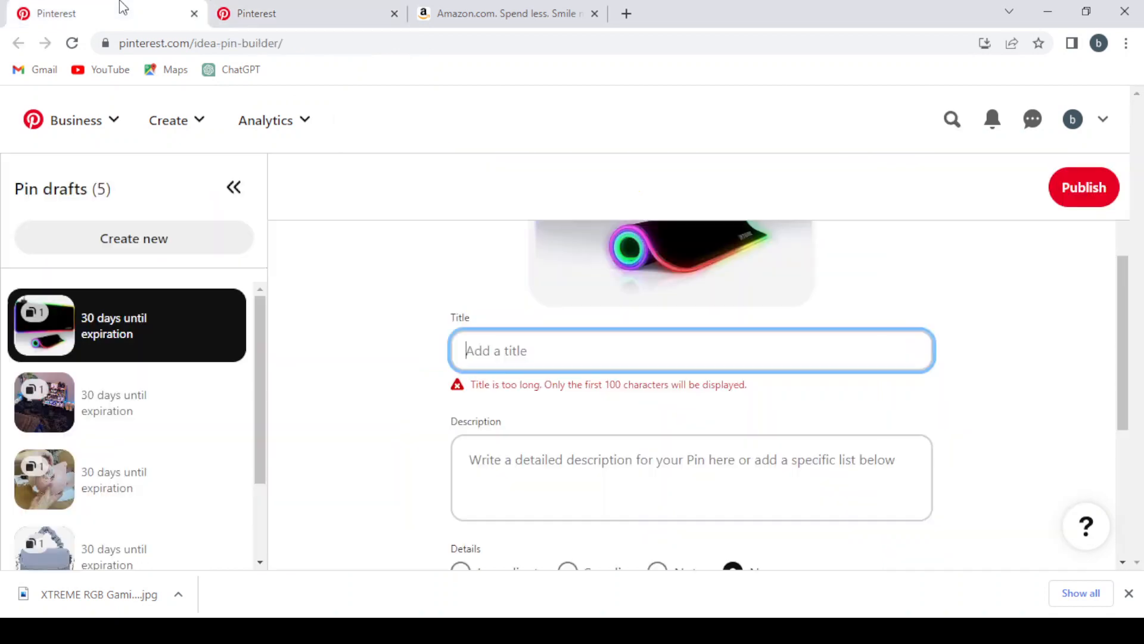
scroll(562, 403, down, 1)
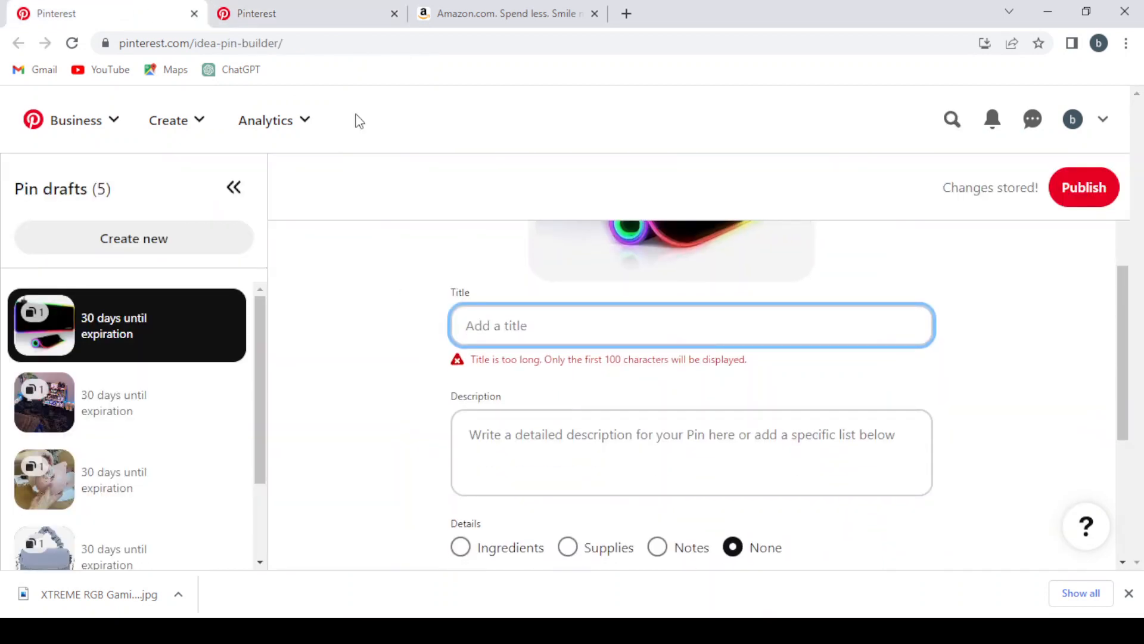
click(336, 7)
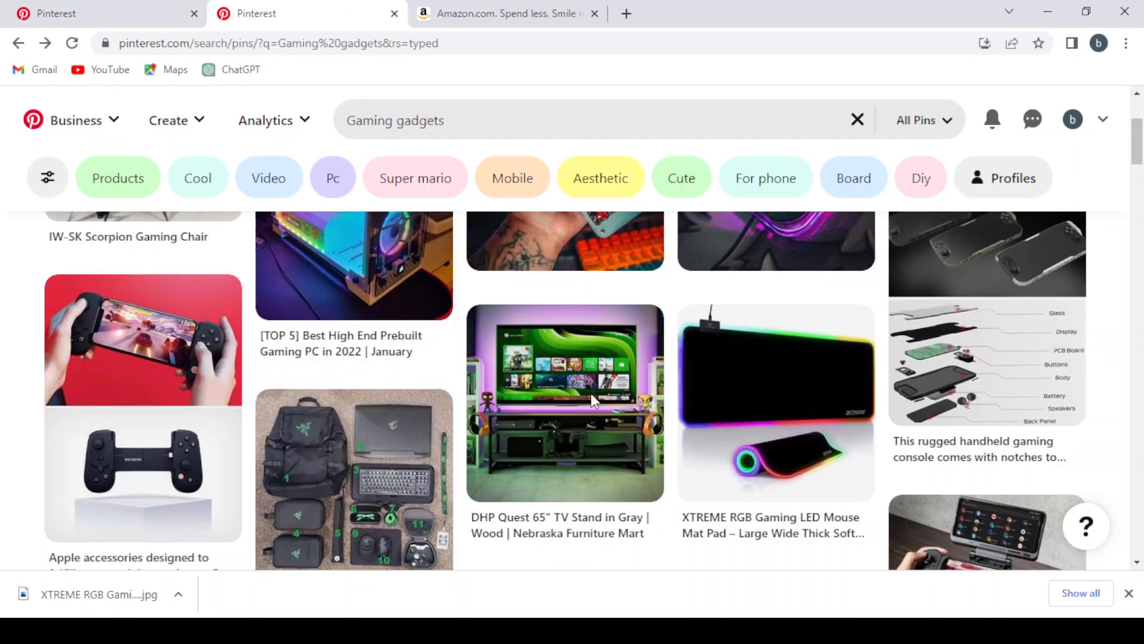
- Reopen the XTREME RGB mouse mat pin from the results and expand its full description to examine the product details
click(753, 398)
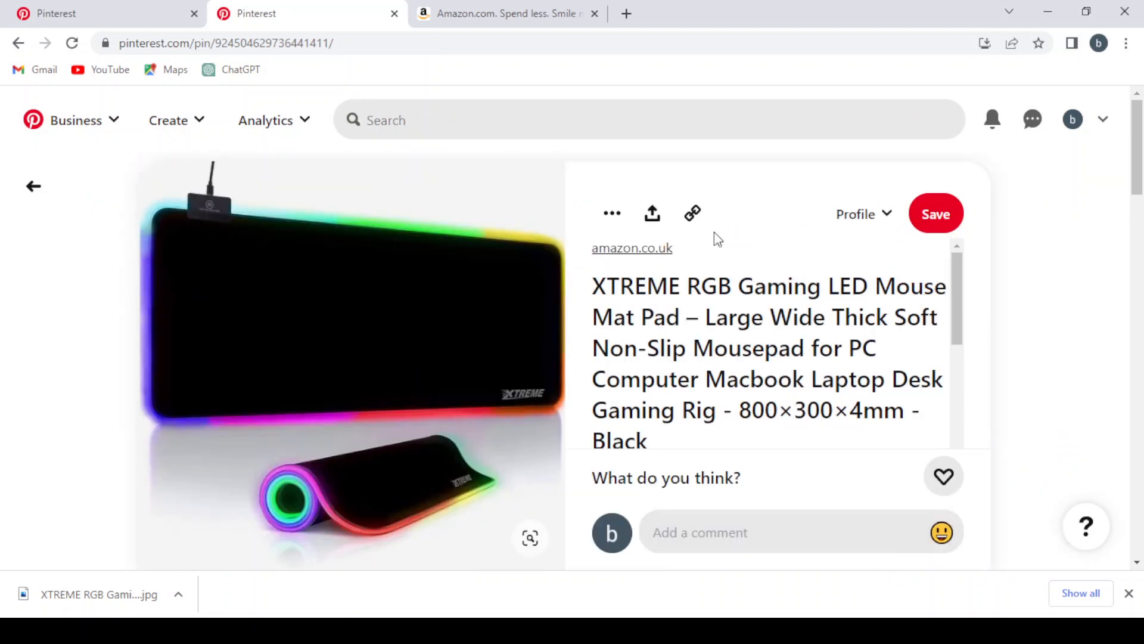
scroll(809, 355, down, 2)
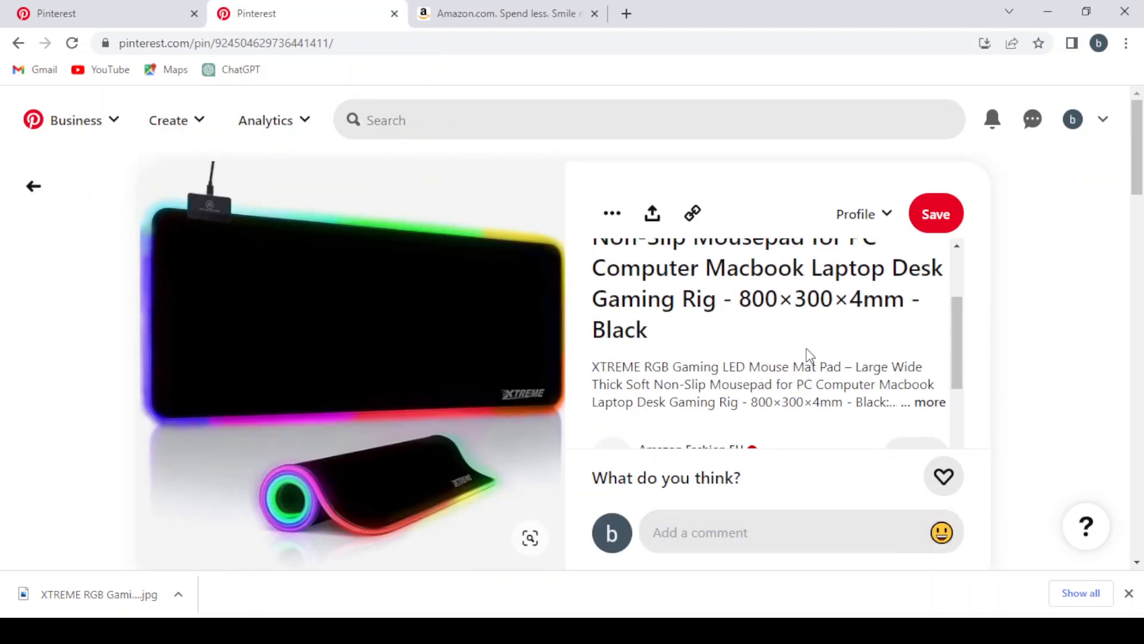
click(943, 411)
scroll(789, 348, down, 1)
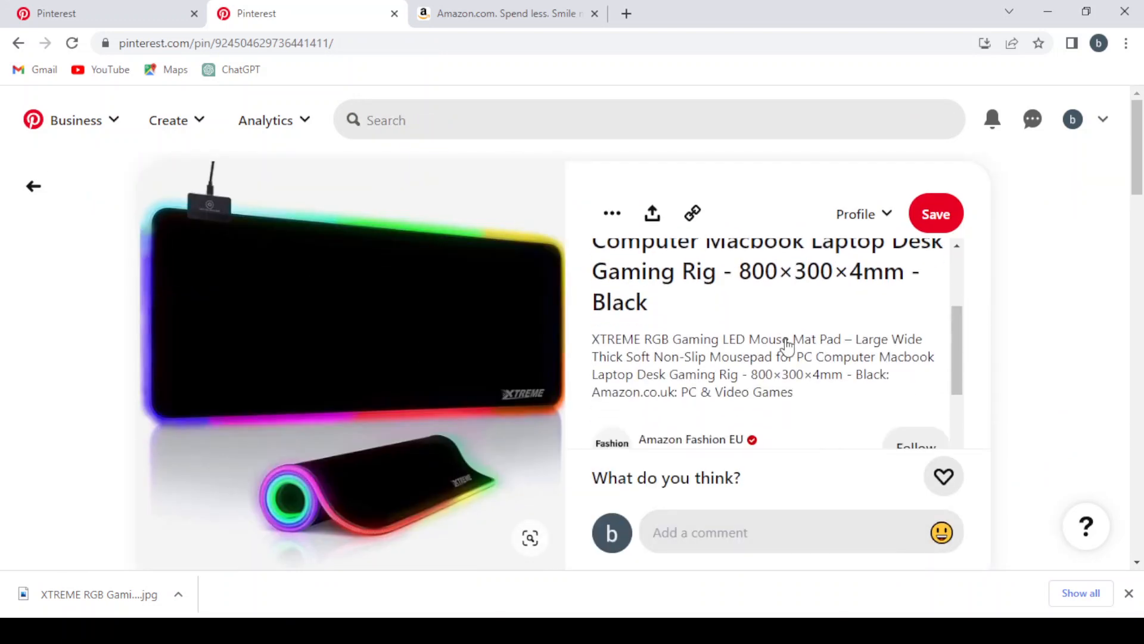
scroll(788, 346, up, 2)
scroll(787, 347, up, 3)
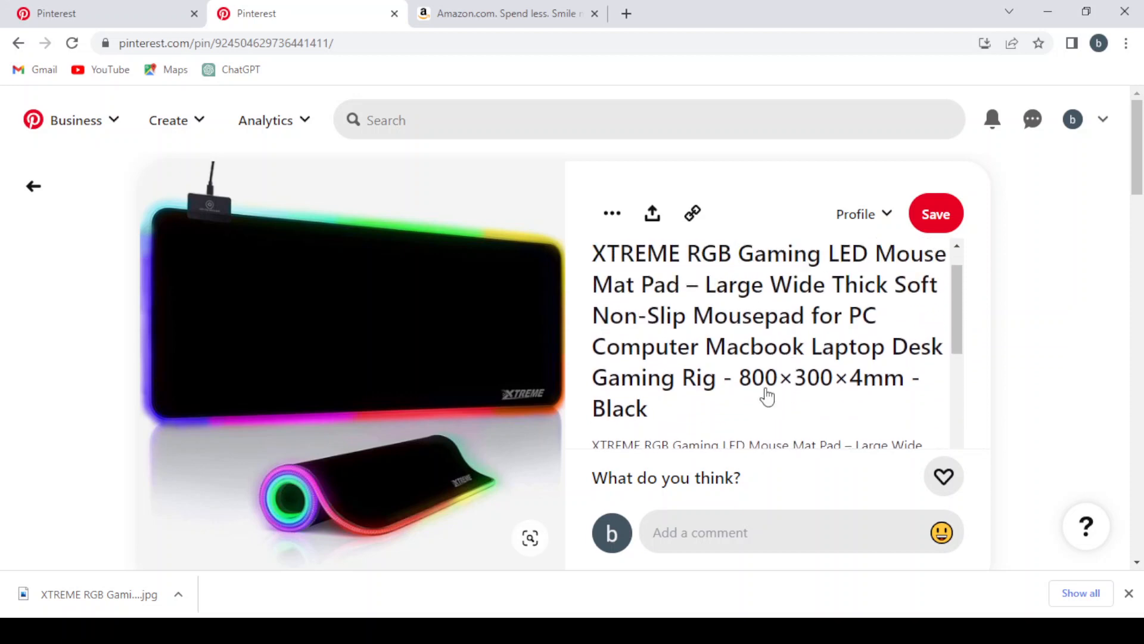
- Paste the copied product title into the draft pin's Title field and remove the leading "Profile Save amazon.co.uk"
click(178, 9)
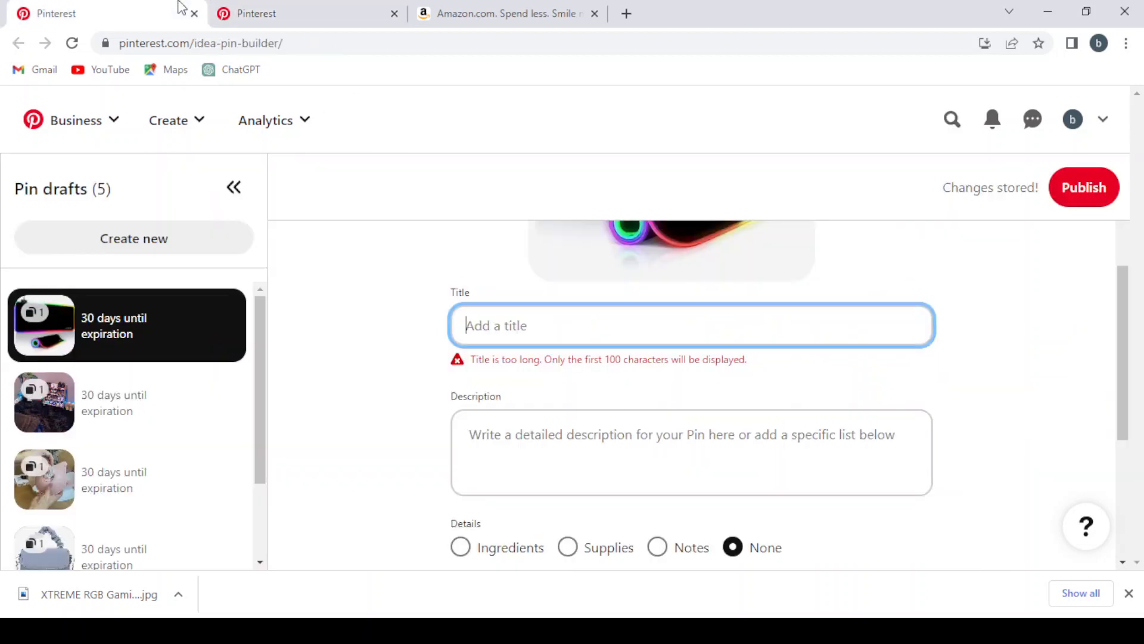
click(194, 13)
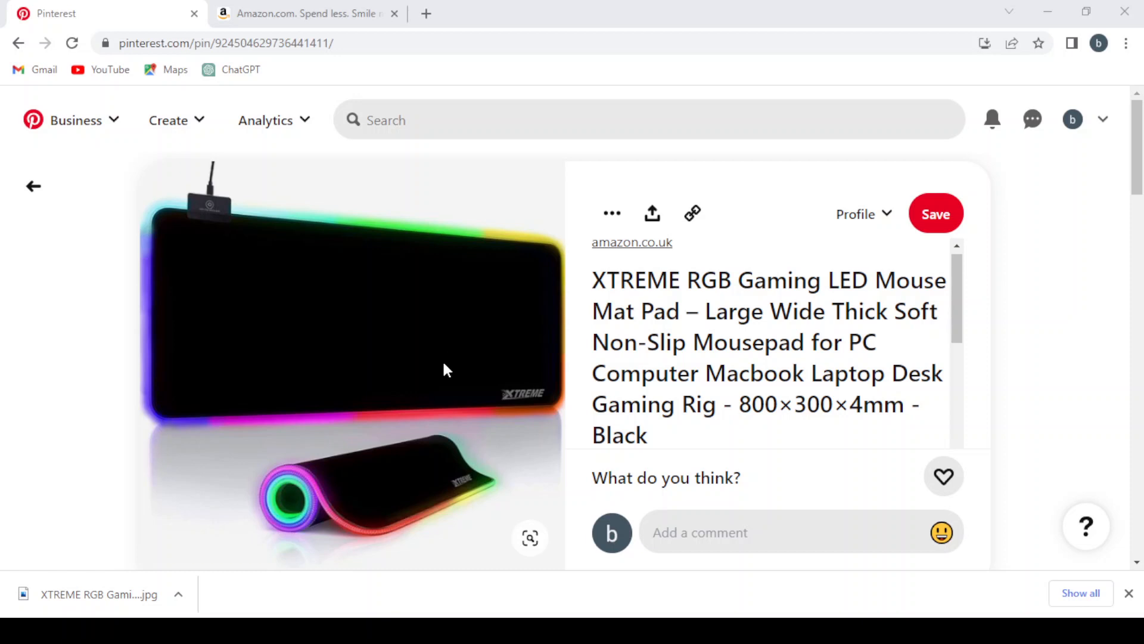
key(ctrl+shift+t)
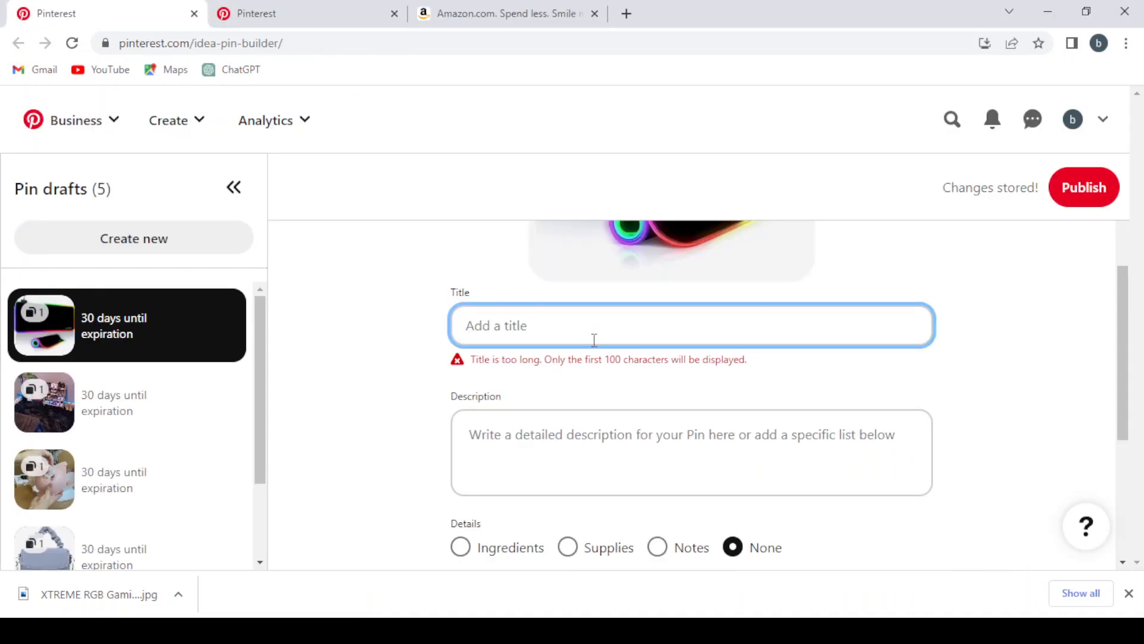
key(ctrl+v)
scroll(594, 340, left, 10)
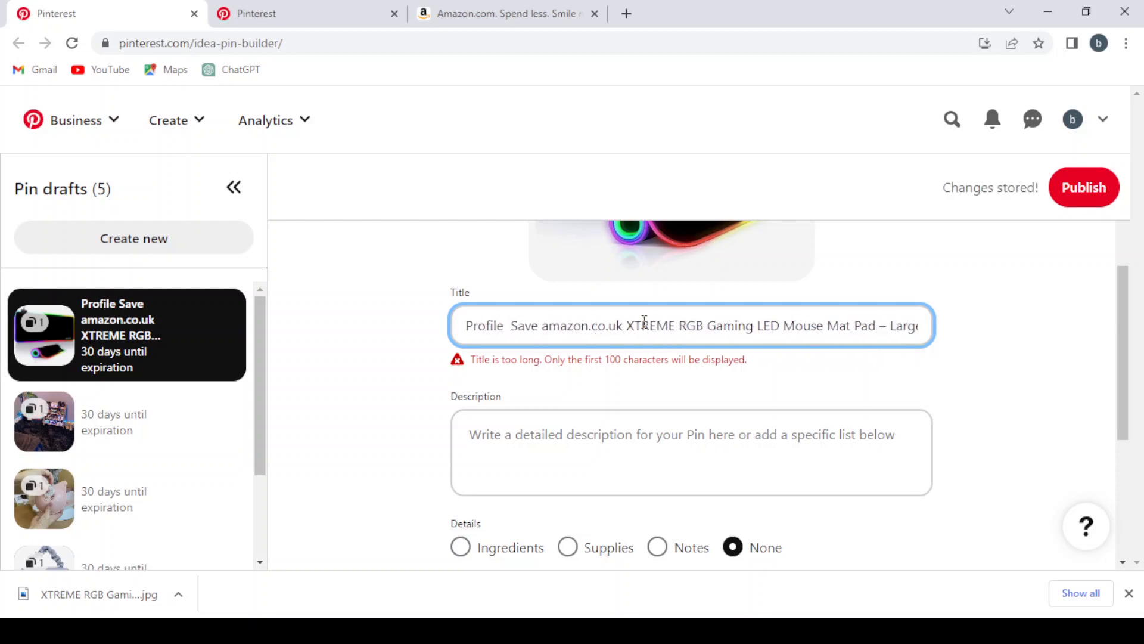
drag(627, 327, 409, 308)
key(BackSpace)
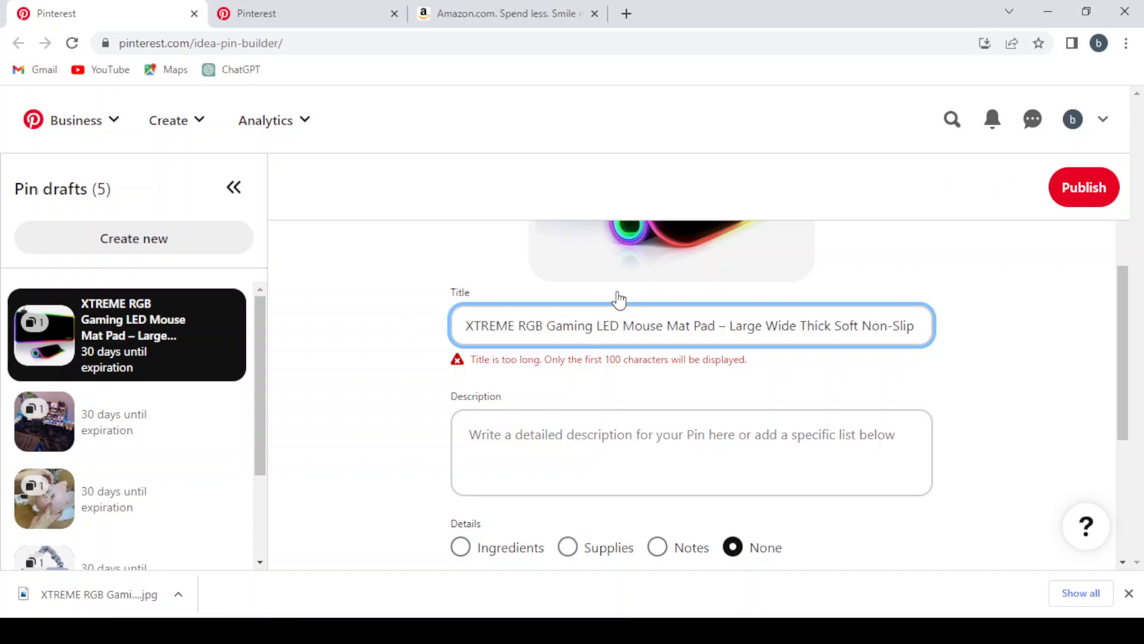
scroll(744, 312, up, 1)
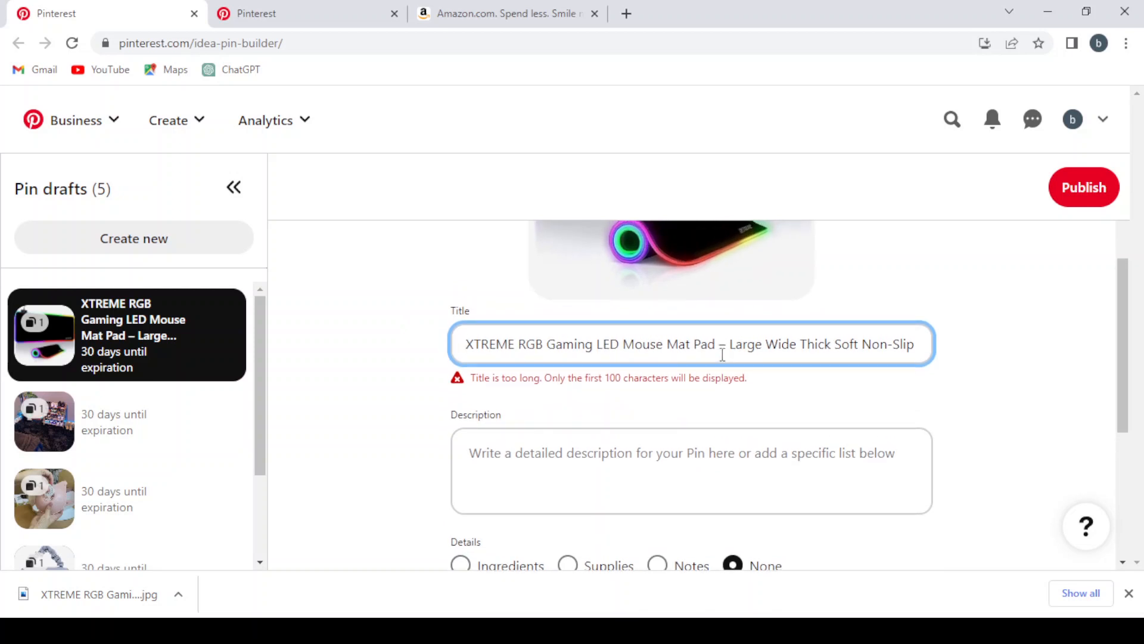
- Shorten the draft pin's title to "XTREME RGB Gaming LED Mouse Mat Pad" by removing everything after "Pad"
key(ctrl+Right)
key(ctrl+Right)
key(ctrl+Right)
key(ctrl+Right)
key(ctrl+Right)
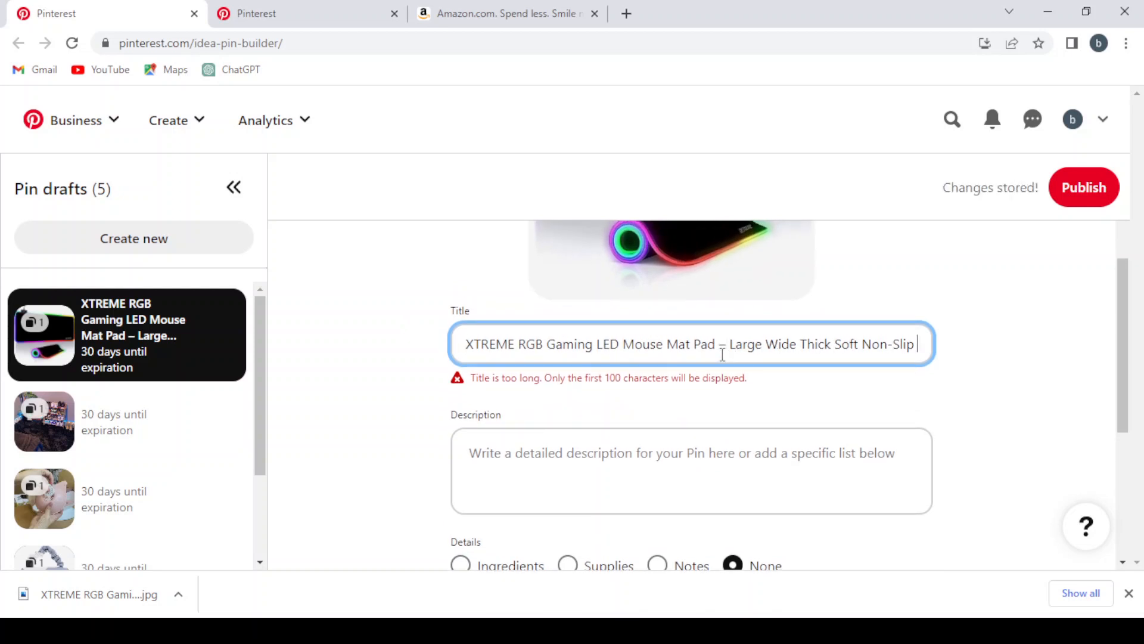
key(ctrl+Right)
key(ctrl+Right)
key(ctrl+Right)
key(ctrl+Right)
key(ctrl+Right)
key(ctrl+Right)
key(ctrl+Right)
key(ctrl+Right)
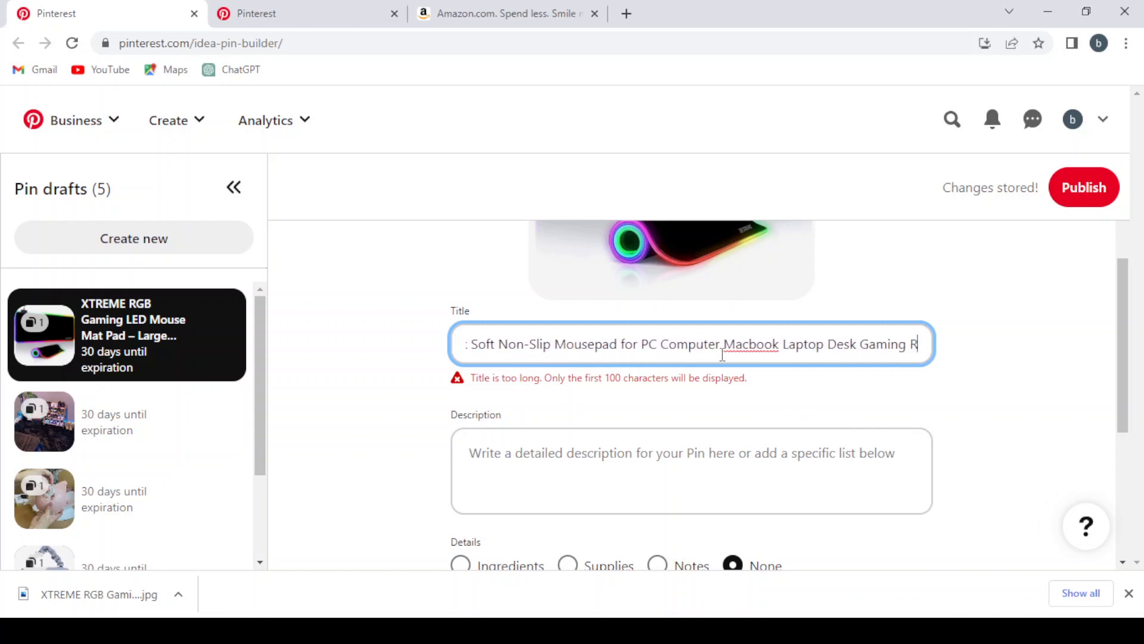
key(ctrl+Right)
key(ctrl+Right)
key(ctrl+Right)
key(ctrl+Right)
key(ctrl+Right)
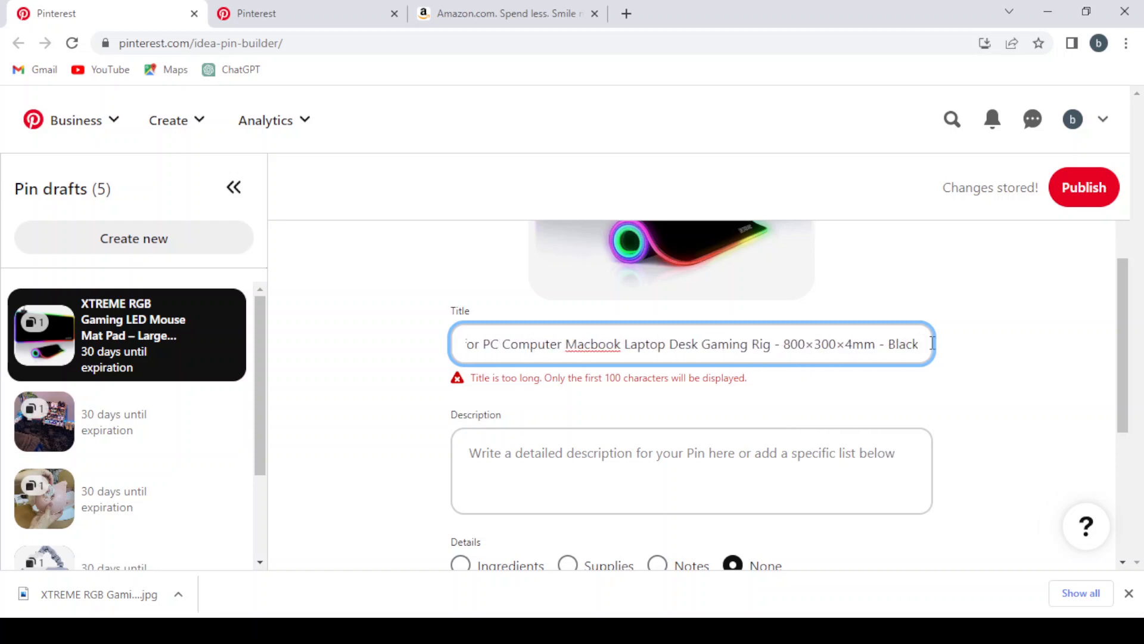
drag(931, 344, 482, 335)
key(BackSpace)
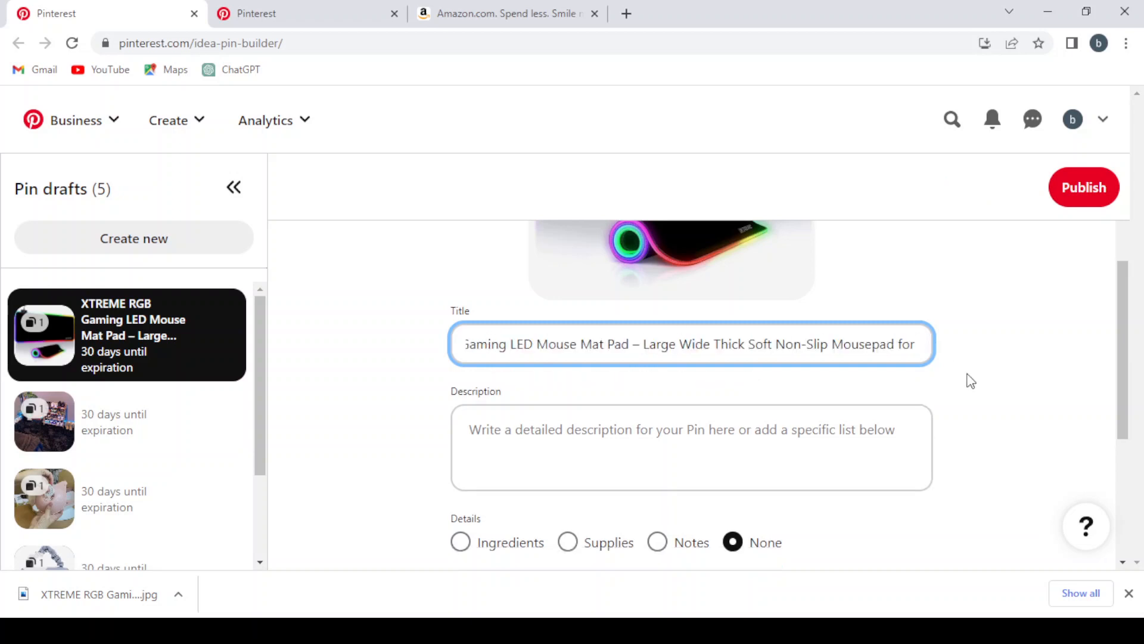
drag(911, 342, 630, 349)
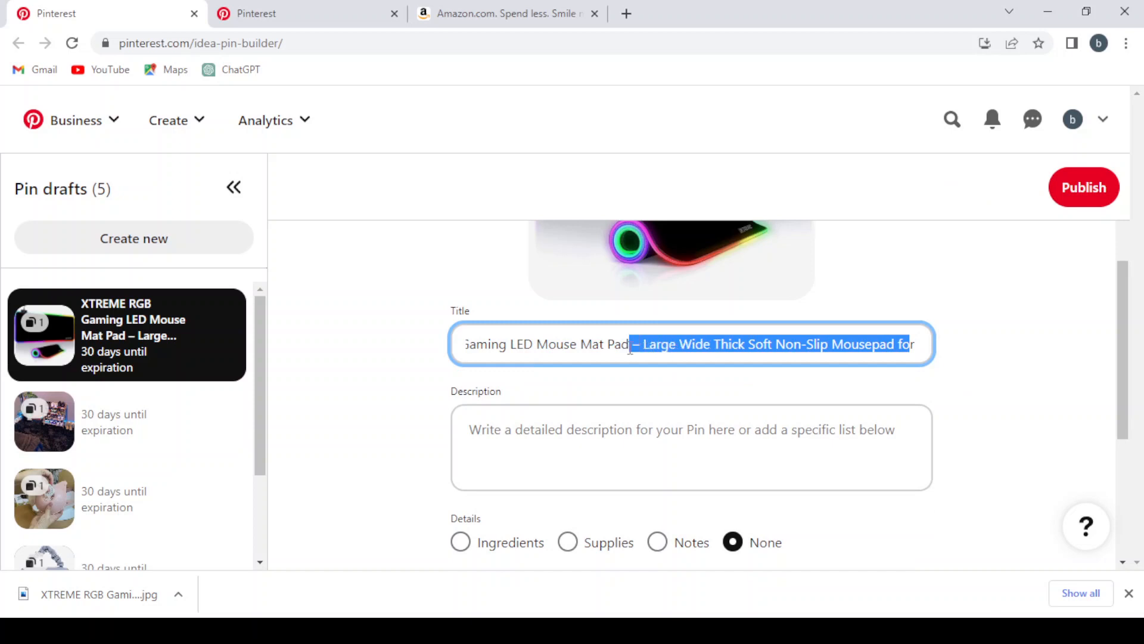
key(BackSpace)
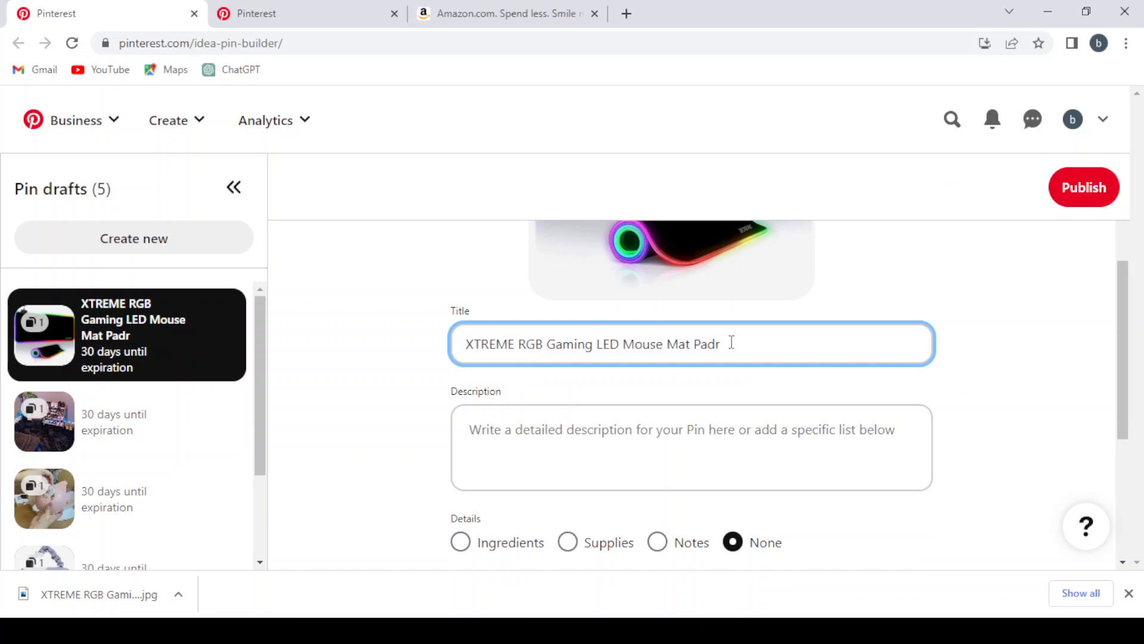
- Copy the full description text from the source XTREME mouse mat pin and paste it into the draft pin's Description field
click(613, 447)
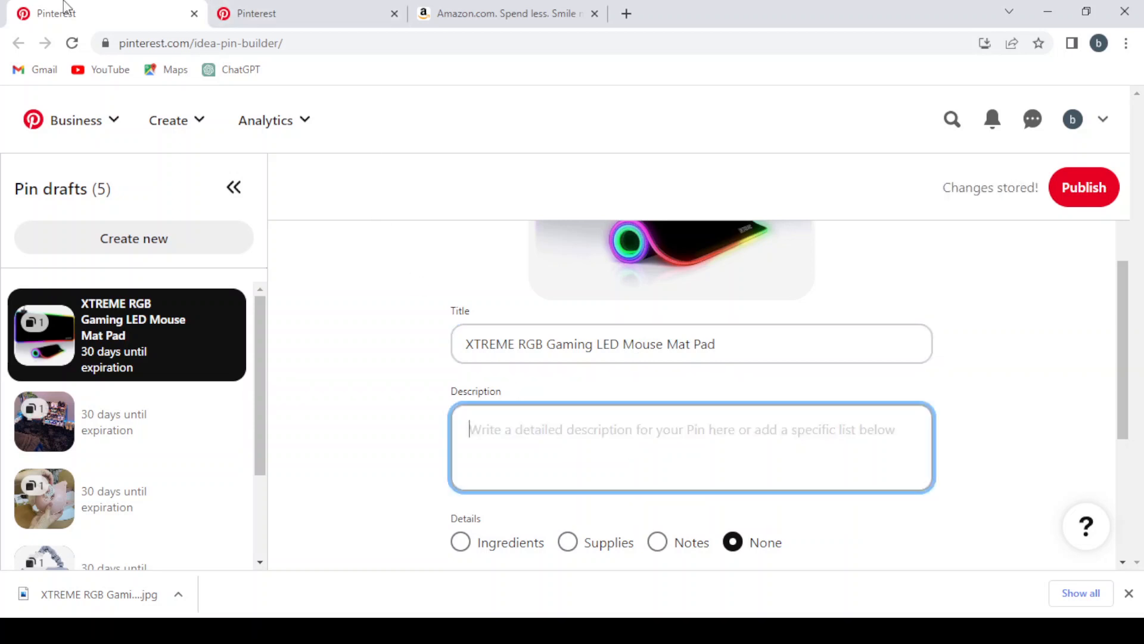
click(294, 12)
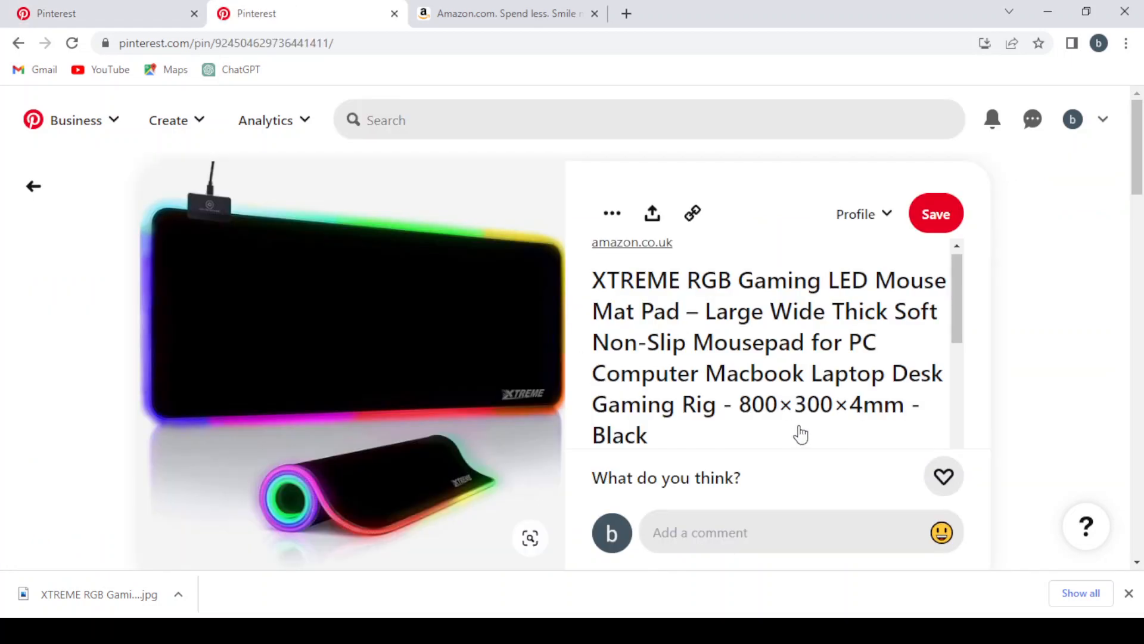
scroll(799, 434, down, 3)
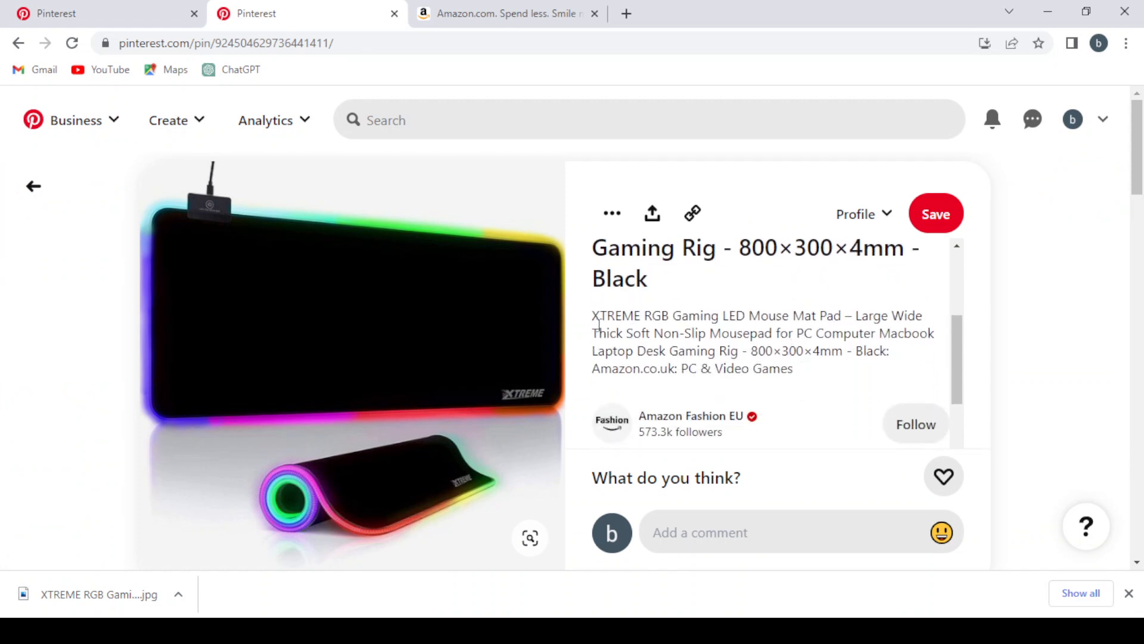
drag(583, 314, 807, 378)
key(ctrl+c)
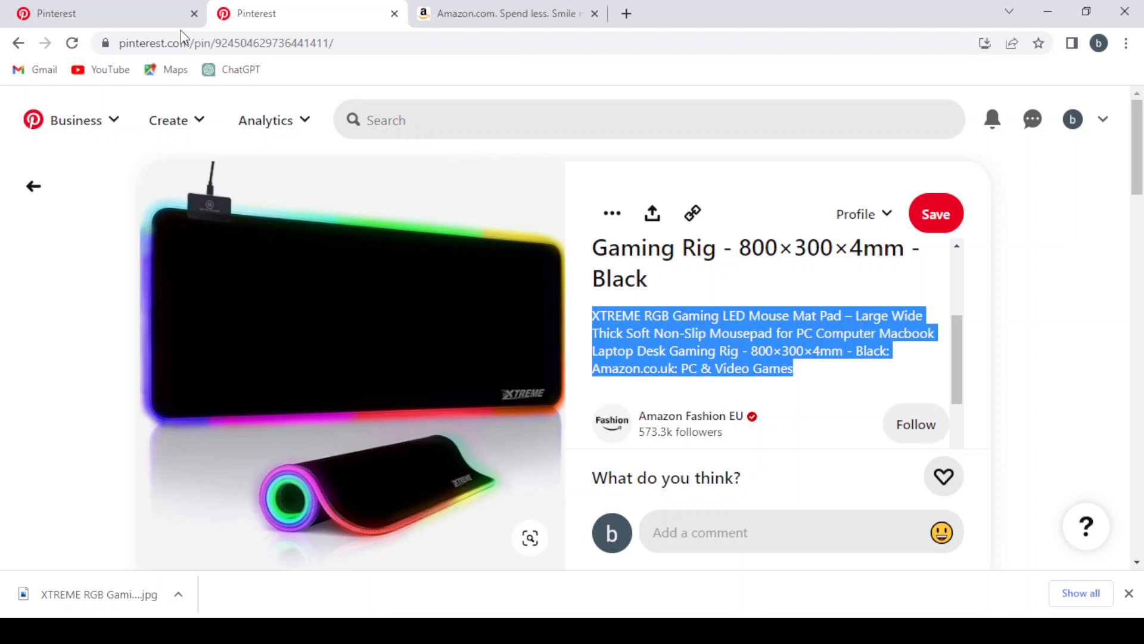
click(158, 14)
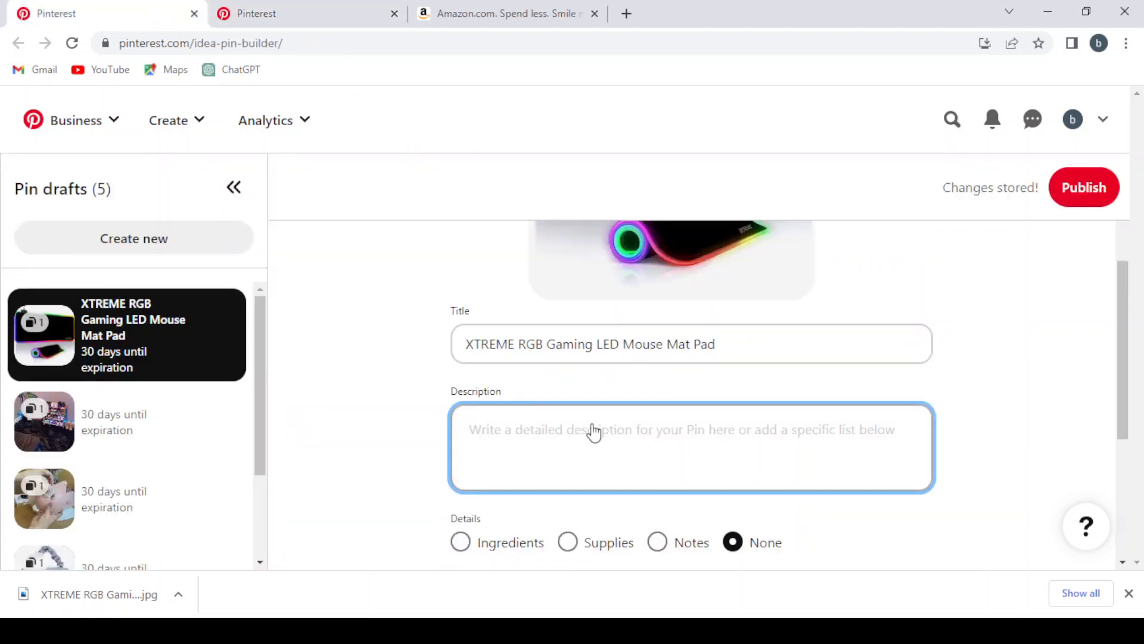
key(ctrl+v)
scroll(592, 429, down, 5)
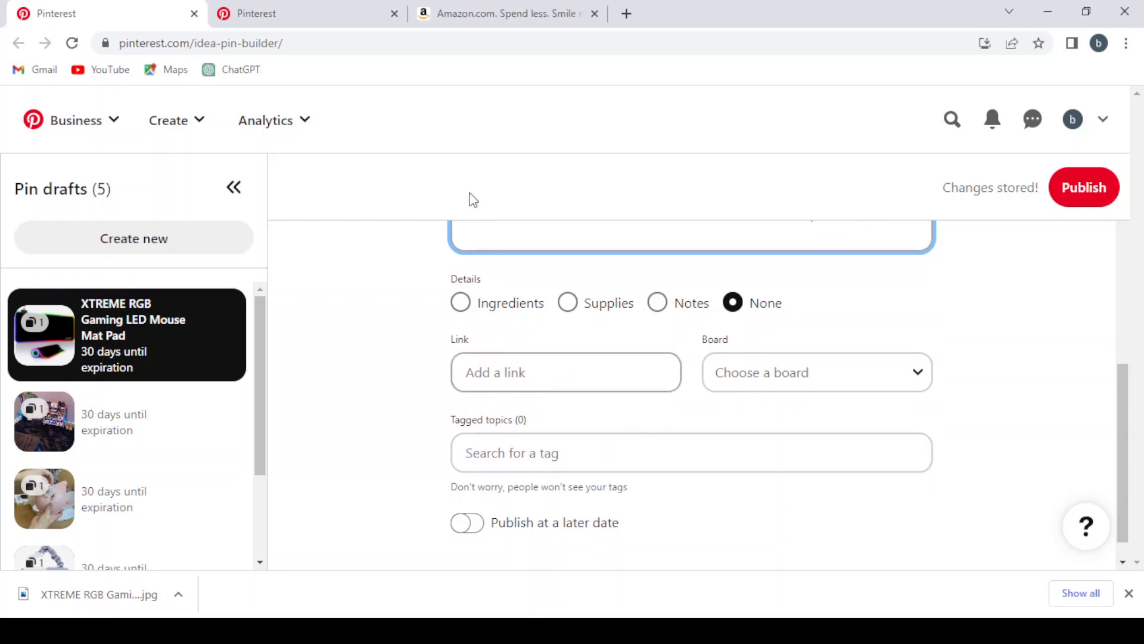
scroll(524, 360, up, 5)
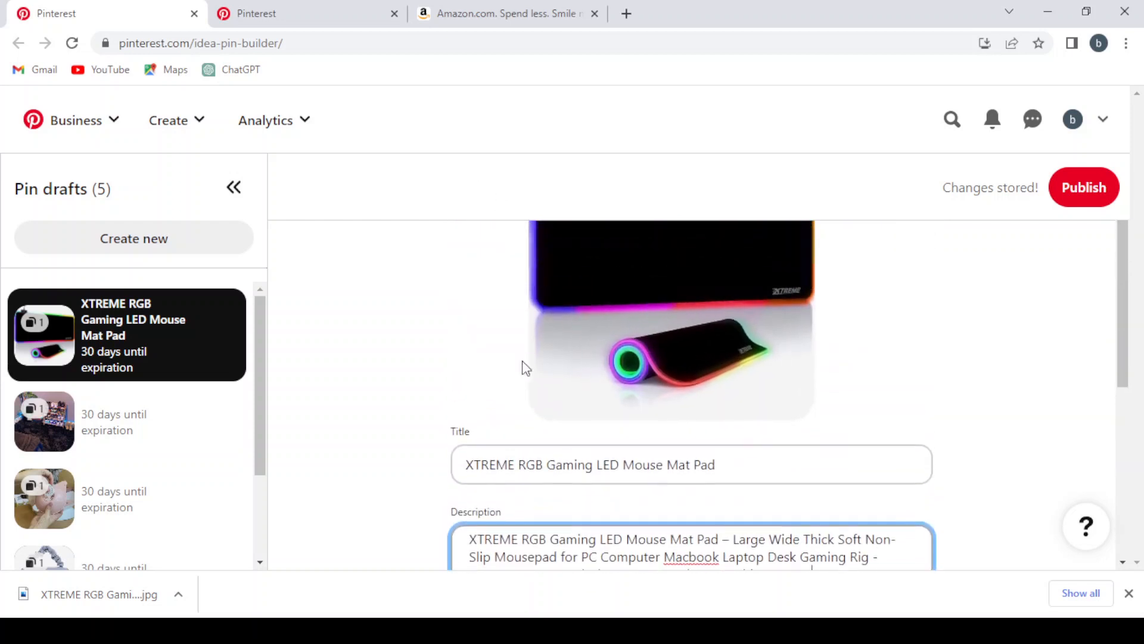
- Return to the source mouse mat pin and open its linked amazon.co.uk product page
click(296, 7)
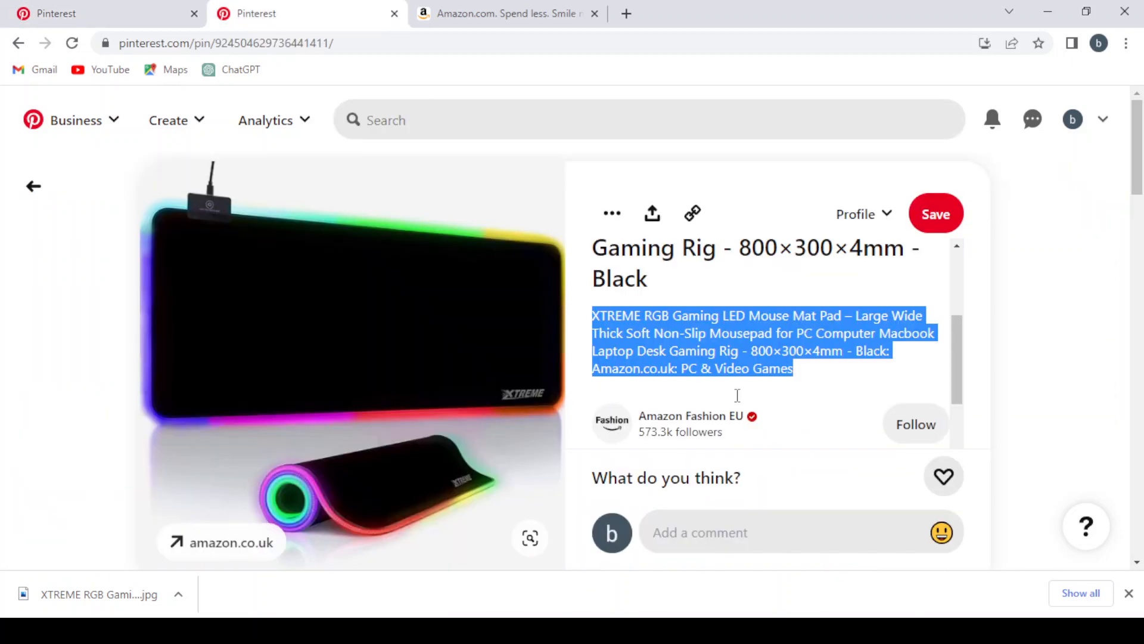
scroll(852, 424, down, 2)
scroll(852, 424, up, 5)
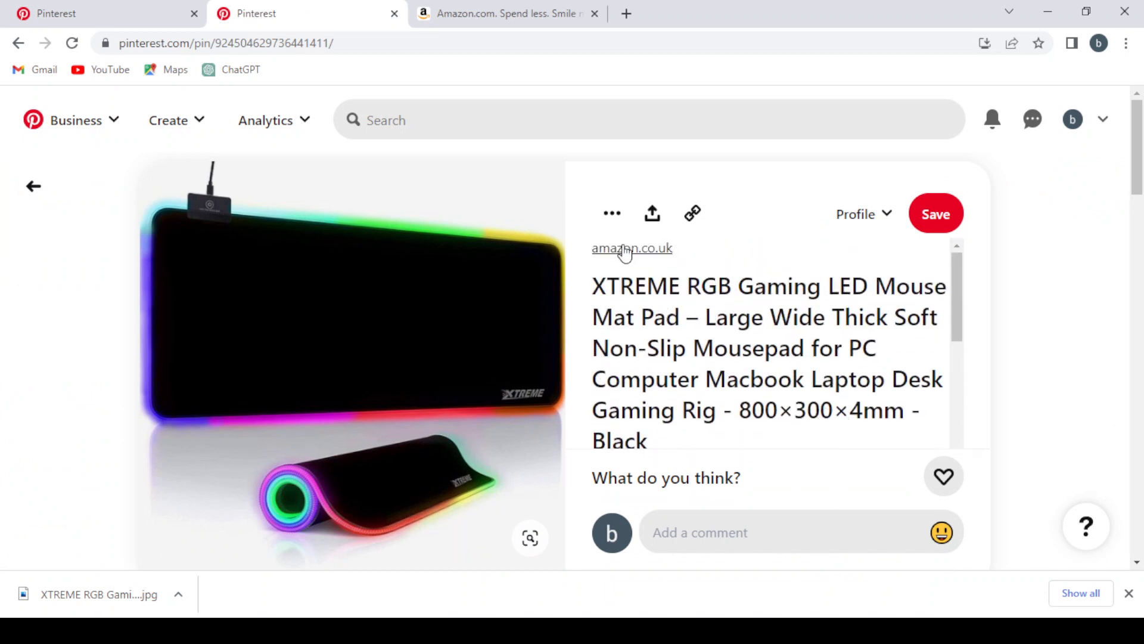
click(628, 249)
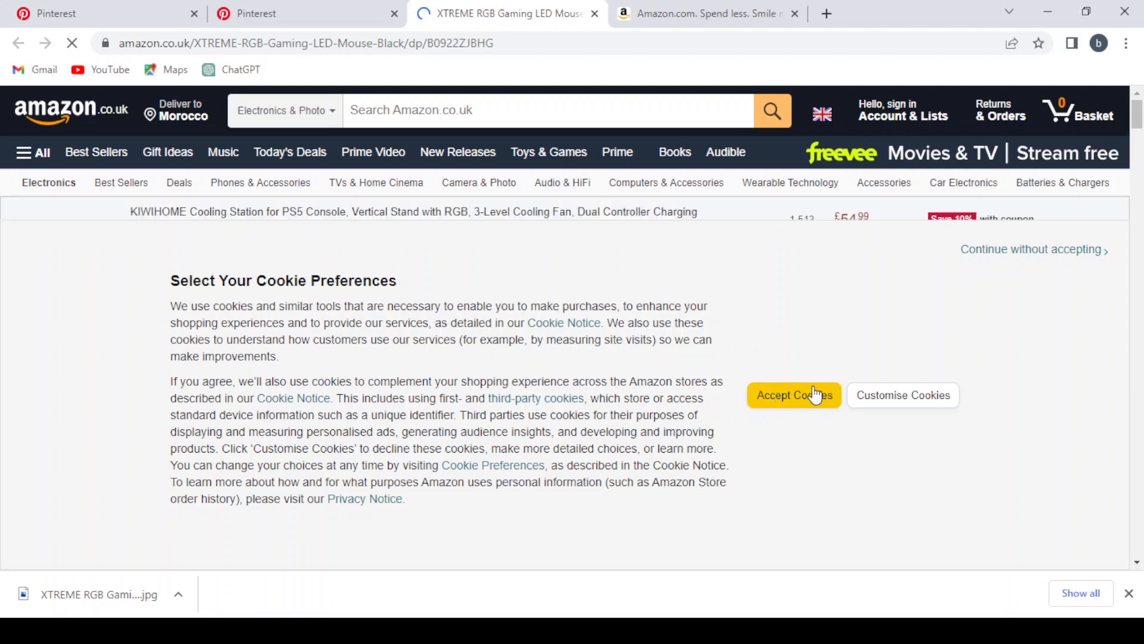
- Copy the full product title from the source pin, from "XTREME RGB" to "Black", and search Amazon.com for it
click(281, 9)
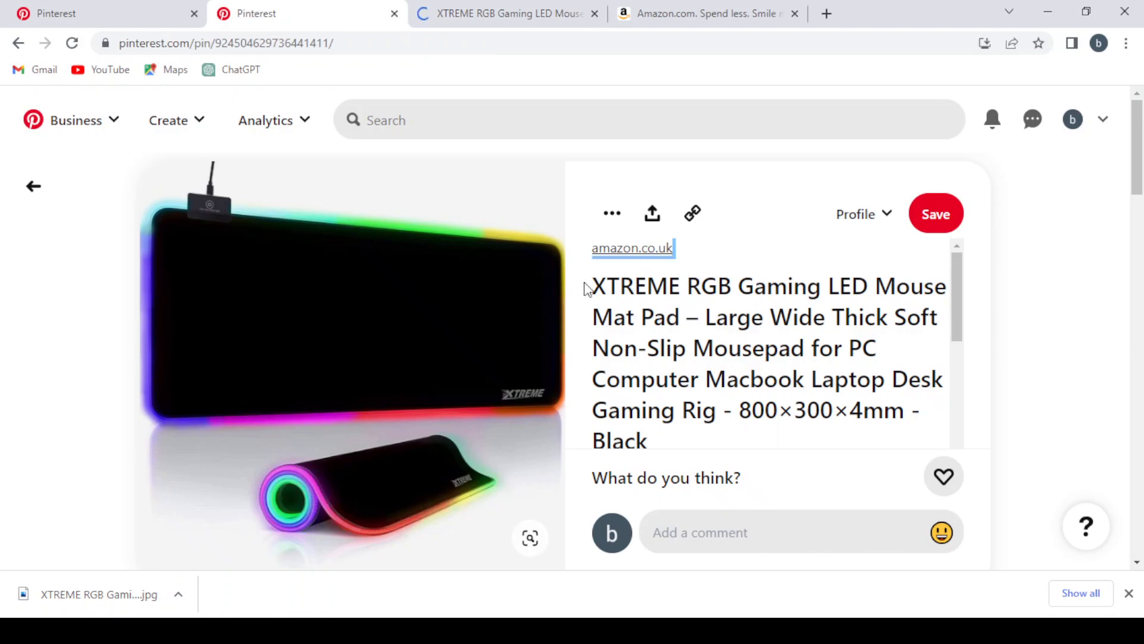
drag(587, 289, 904, 429)
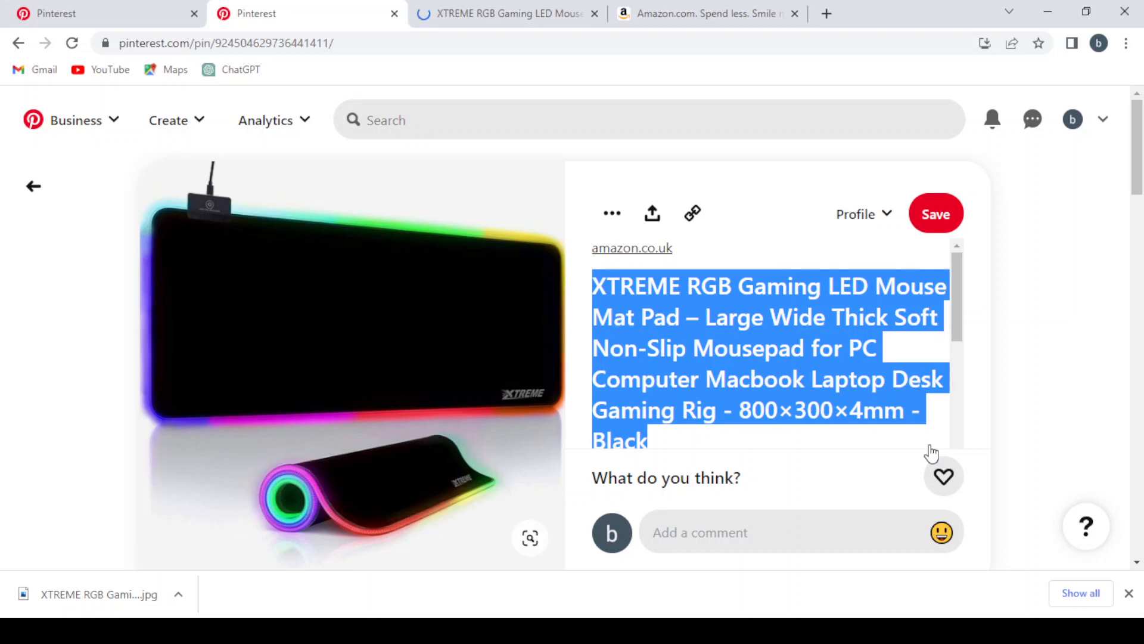
click(595, 14)
click(471, 10)
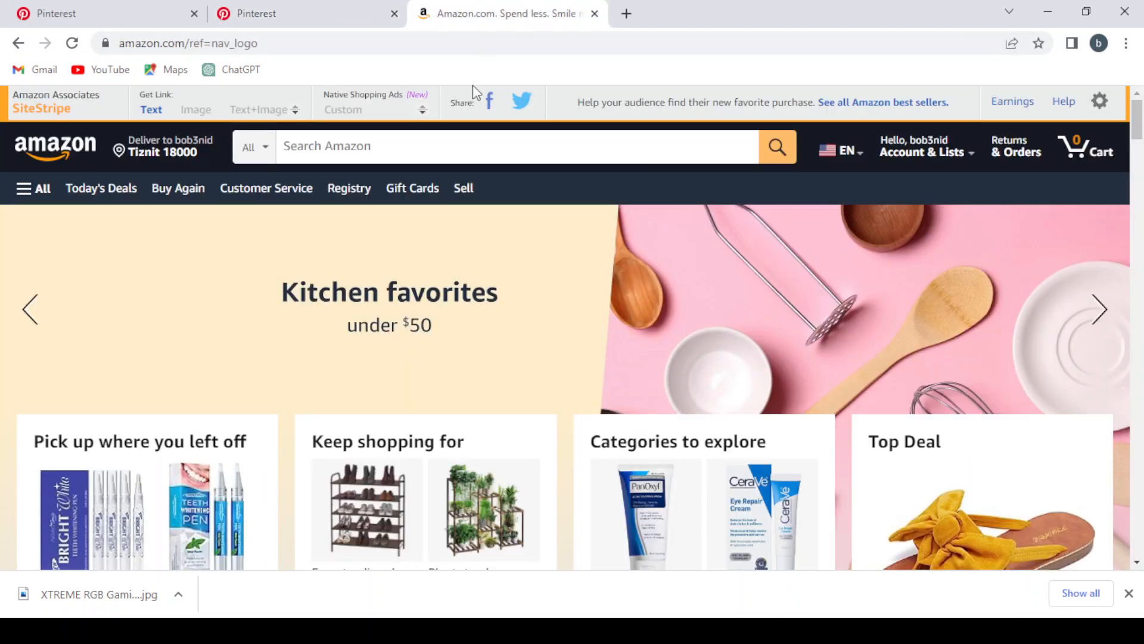
click(387, 150)
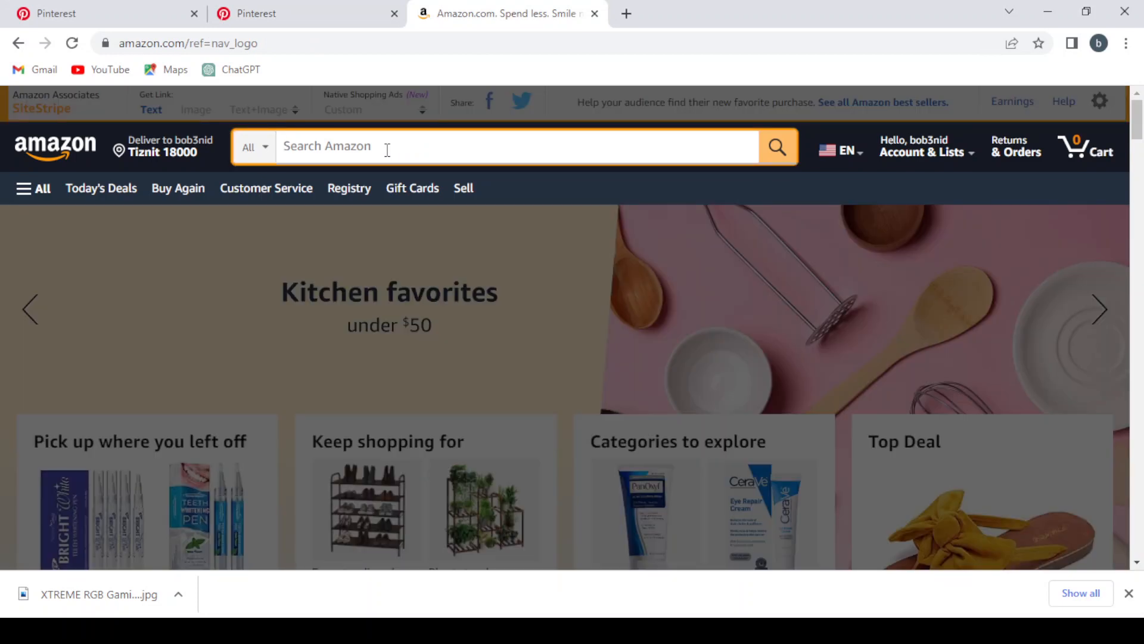
key(ctrl+v)
key(Return)
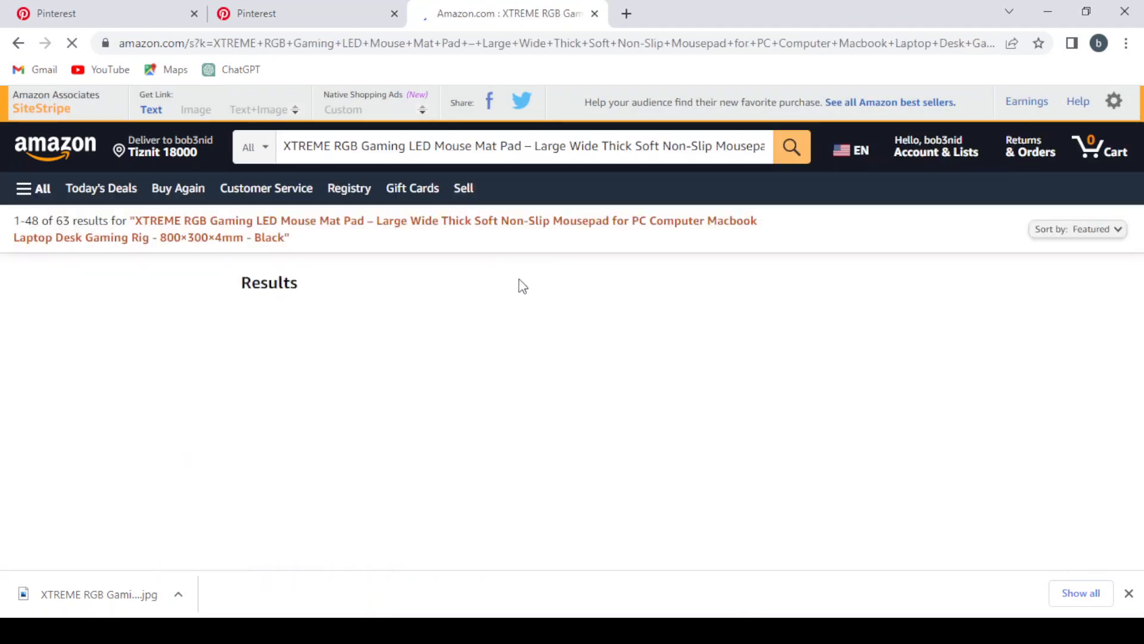
- Compare the Amazon.com search results with the mouse mat in the source pin to find a similar RGB mouse pad
scroll(488, 332, down, 3)
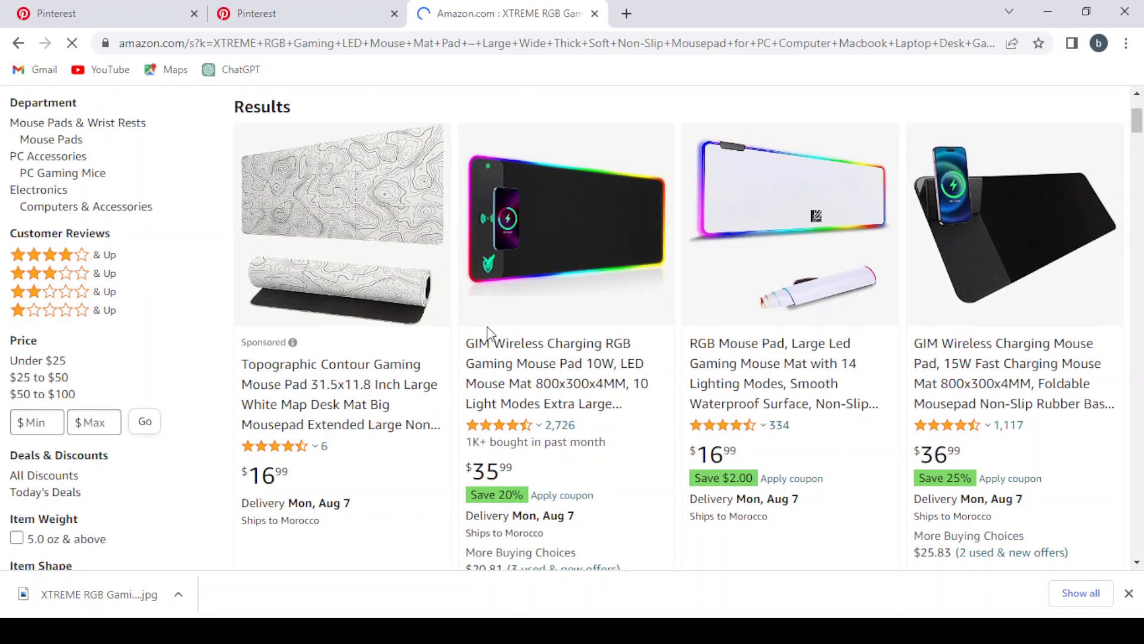
scroll(488, 266, down, 3)
scroll(488, 267, down, 6)
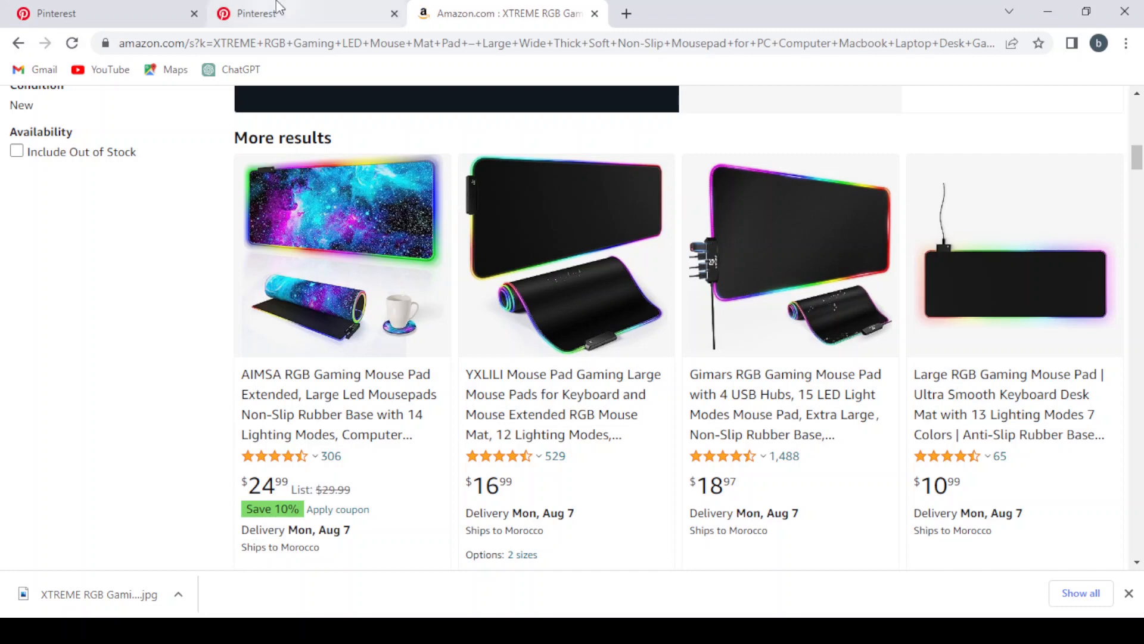
click(257, 6)
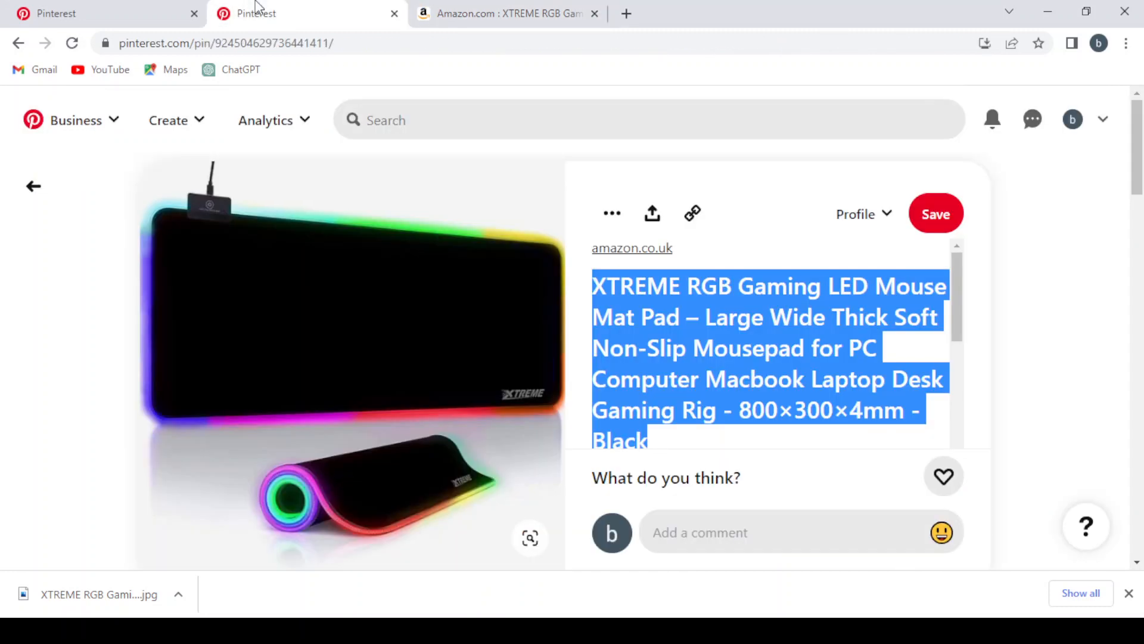
click(478, 9)
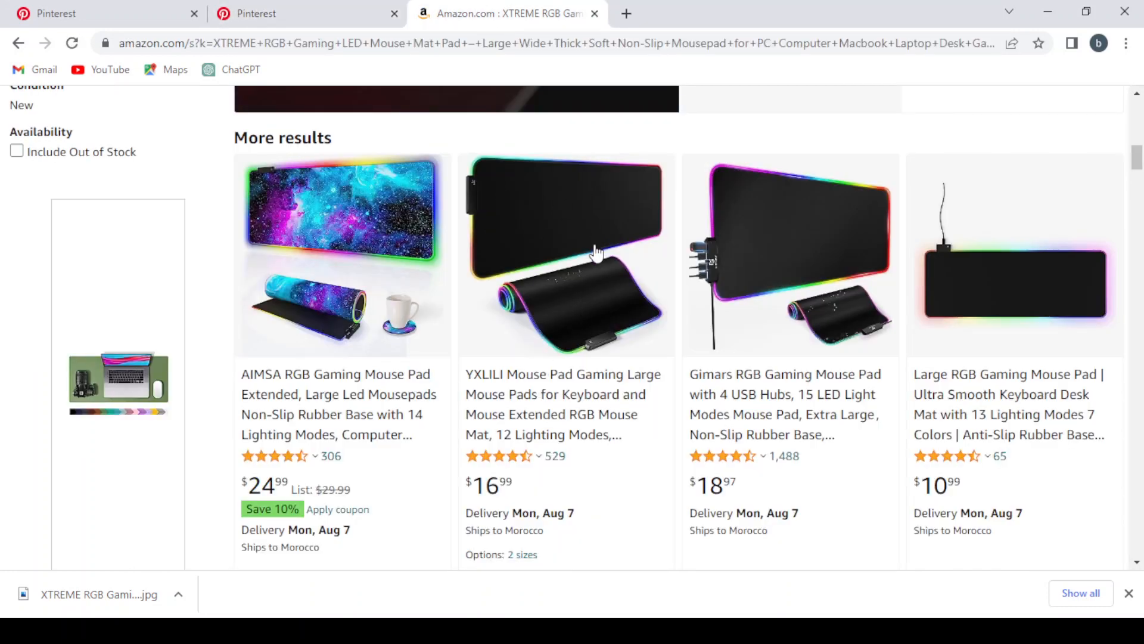
click(346, 8)
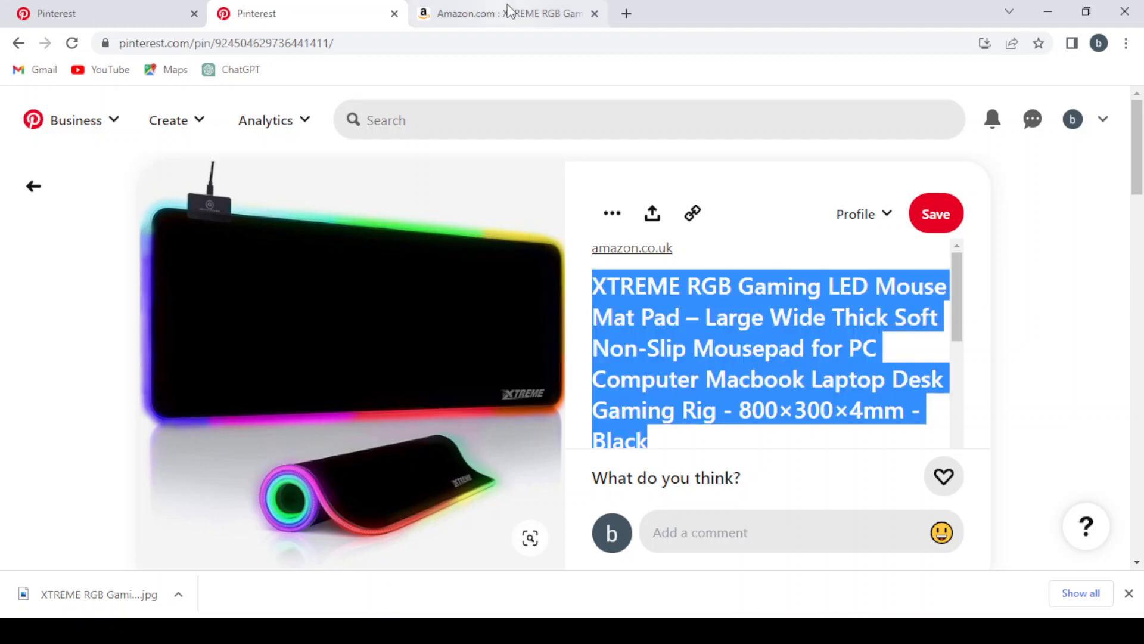
click(509, 10)
scroll(590, 306, down, 8)
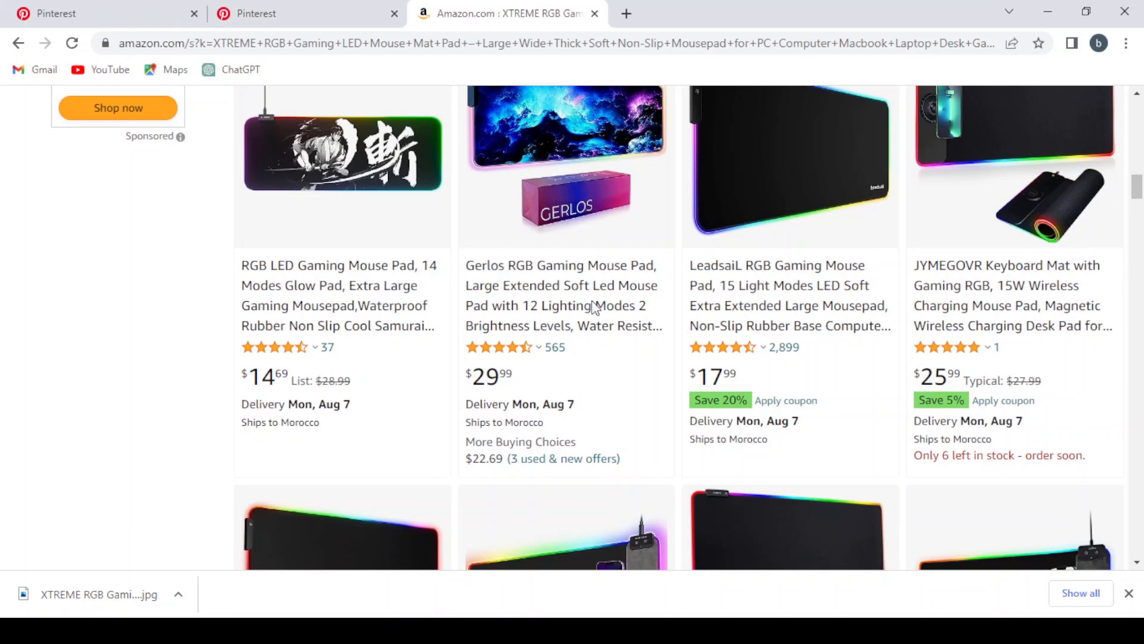
scroll(594, 306, down, 10)
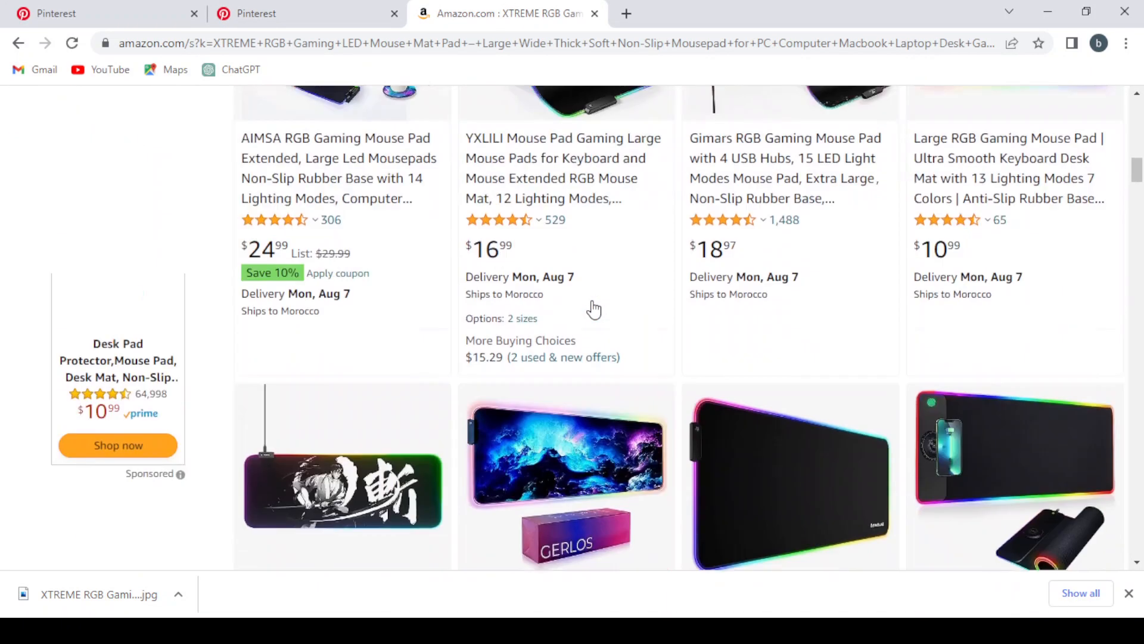
scroll(593, 307, up, 6)
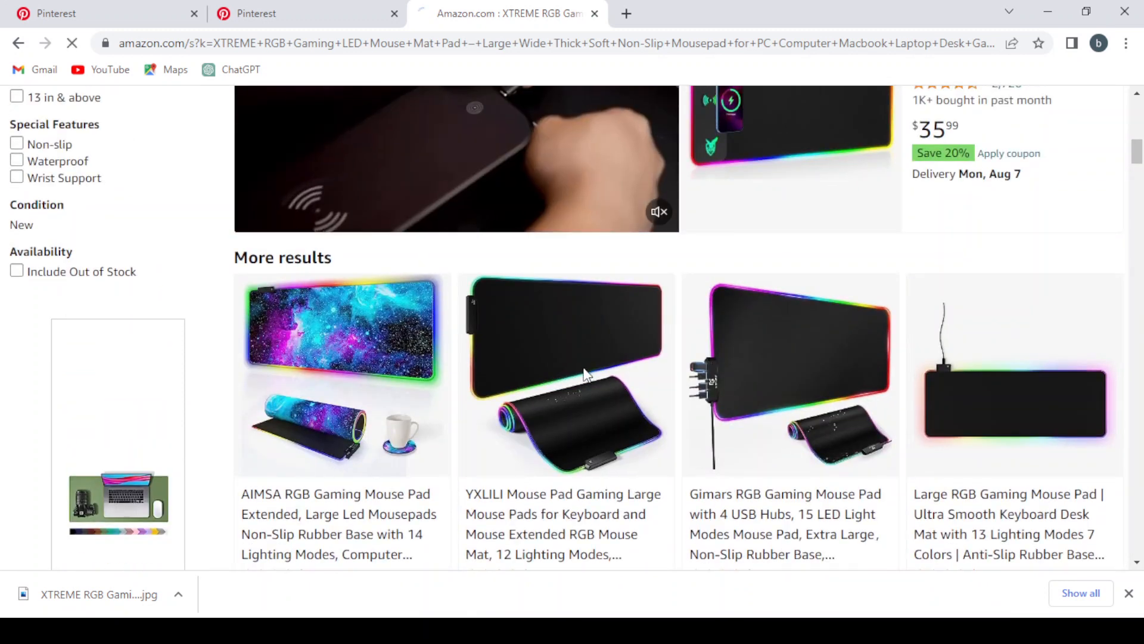
scroll(567, 404, down, 3)
- Open the YXLILI extended RGB gaming mouse pad listing and examine its product details
click(566, 401)
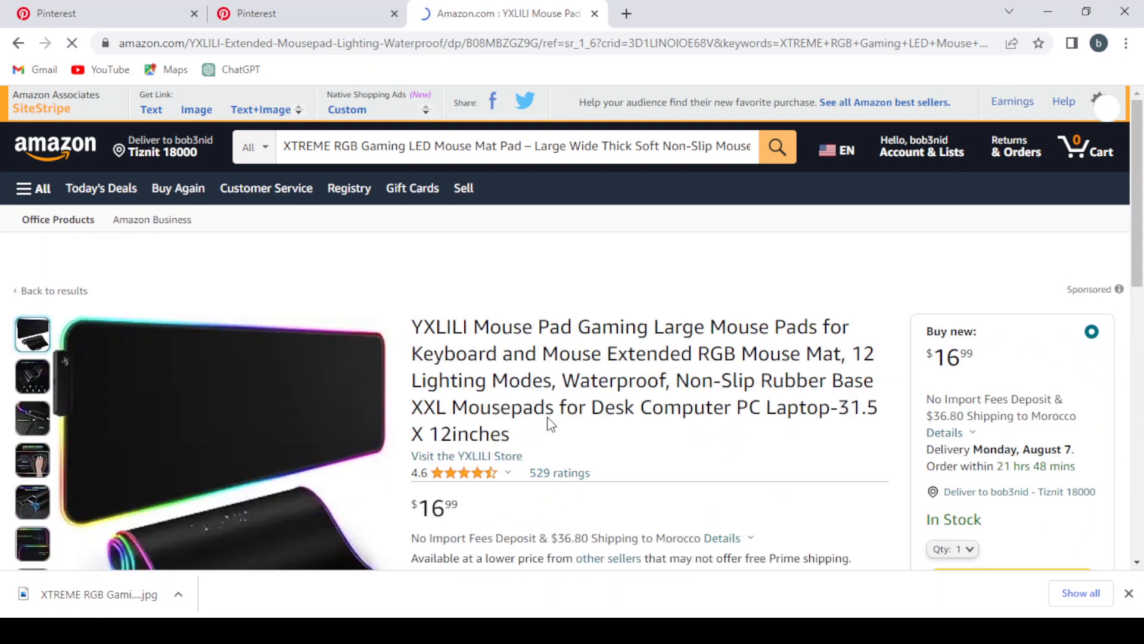
scroll(548, 421, down, 4)
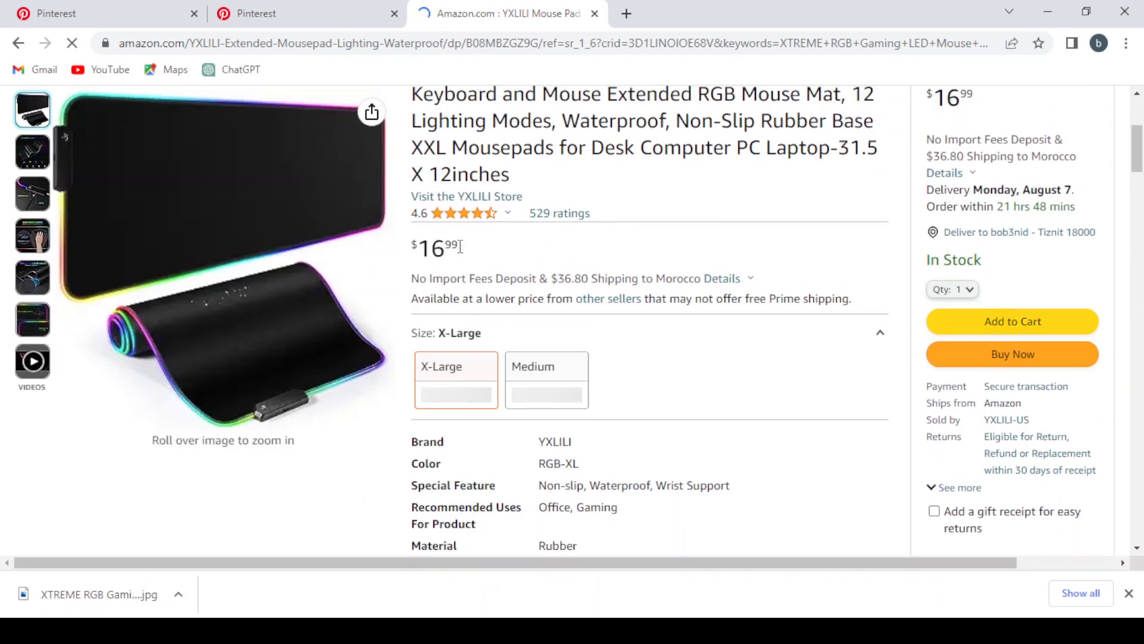
scroll(787, 283, up, 2)
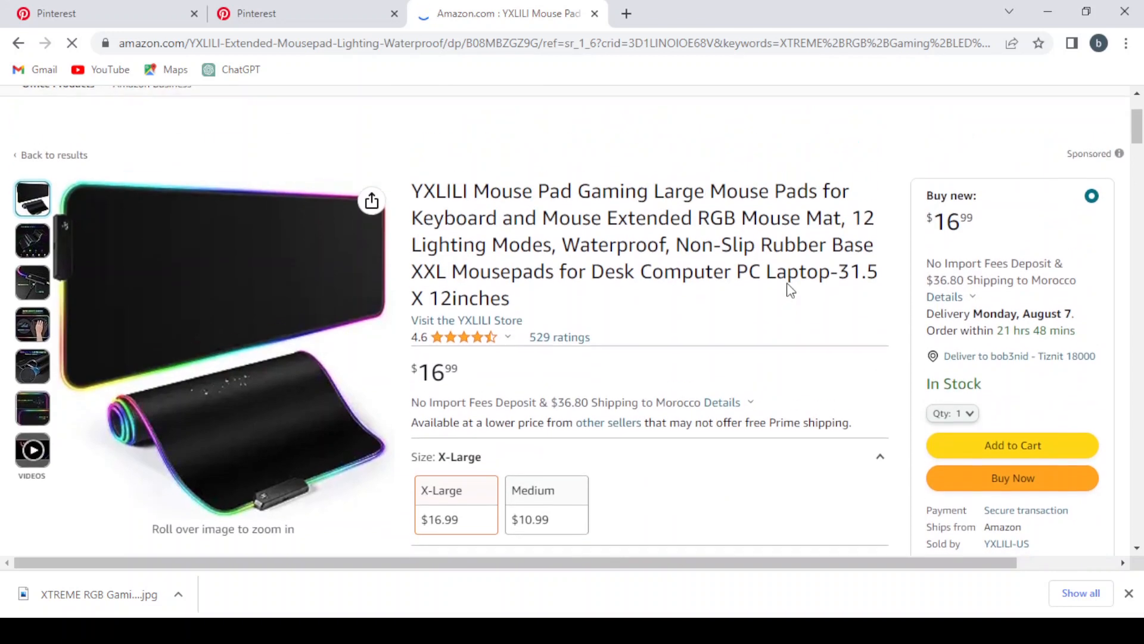
scroll(787, 291, up, 2)
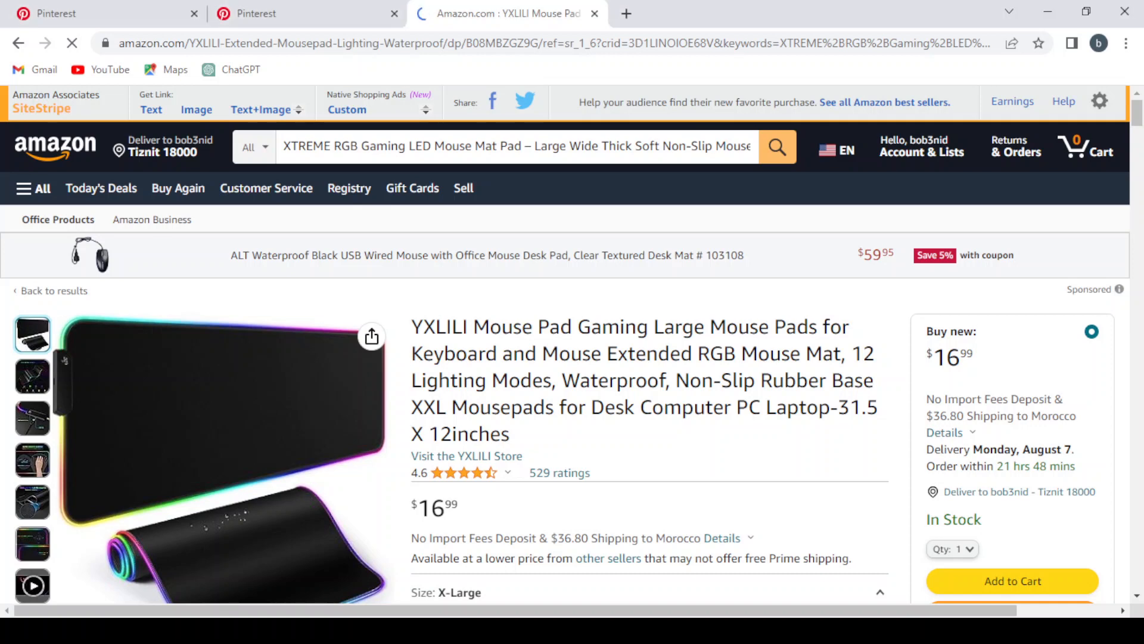
- Return to the mouse mat pin draft and review its title, description and the remaining link, board and tag fields
click(297, 8)
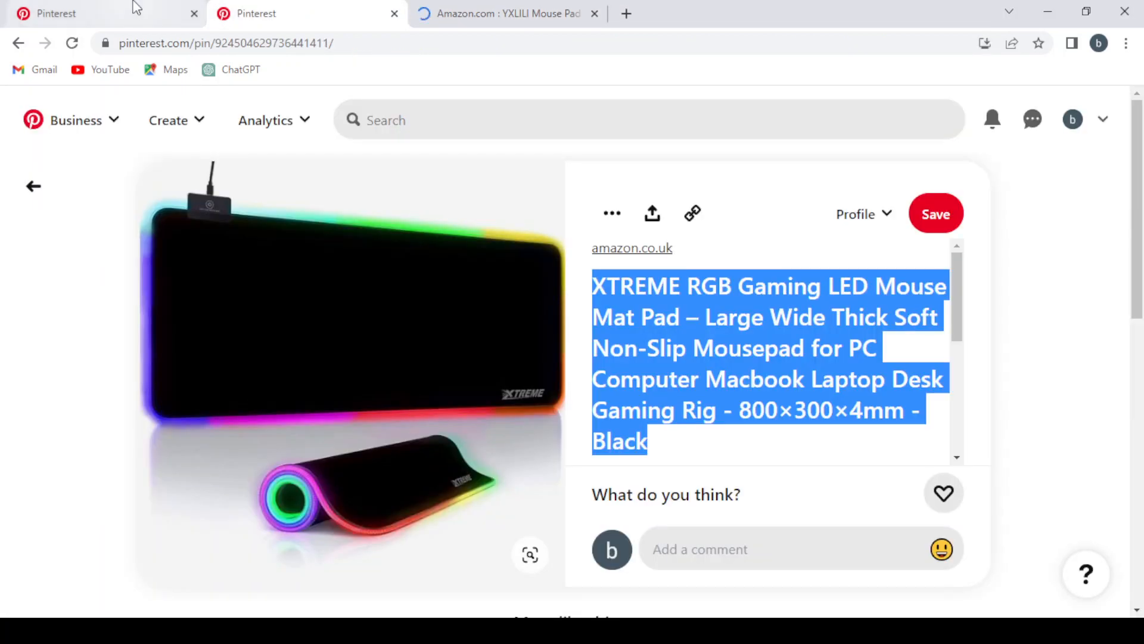
click(133, 8)
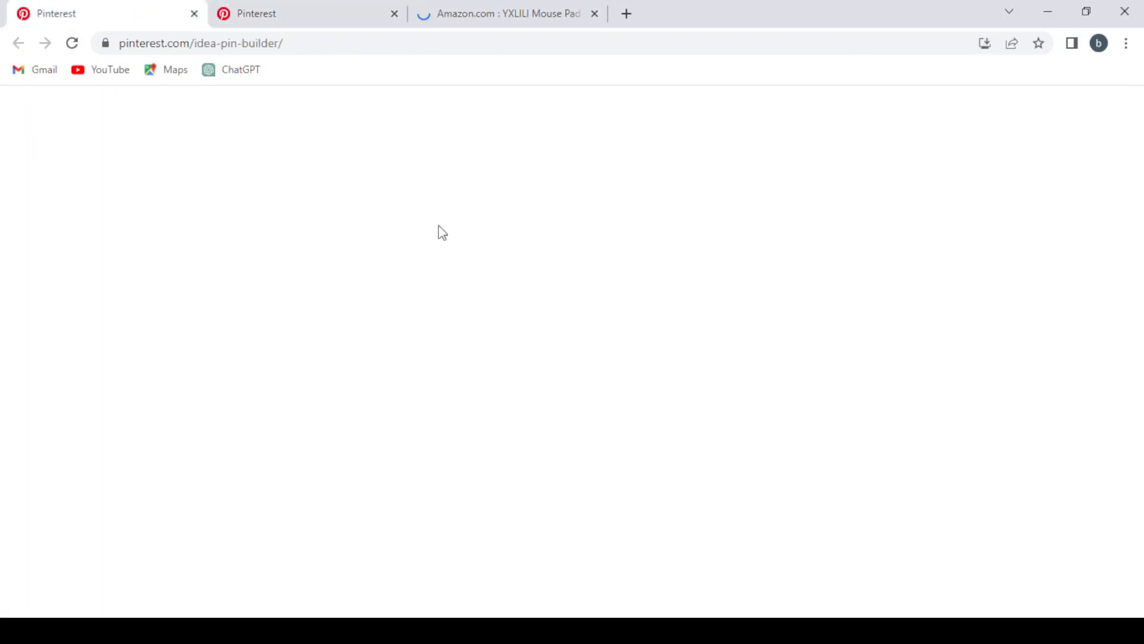
scroll(905, 338, down, 2)
scroll(907, 338, up, 1)
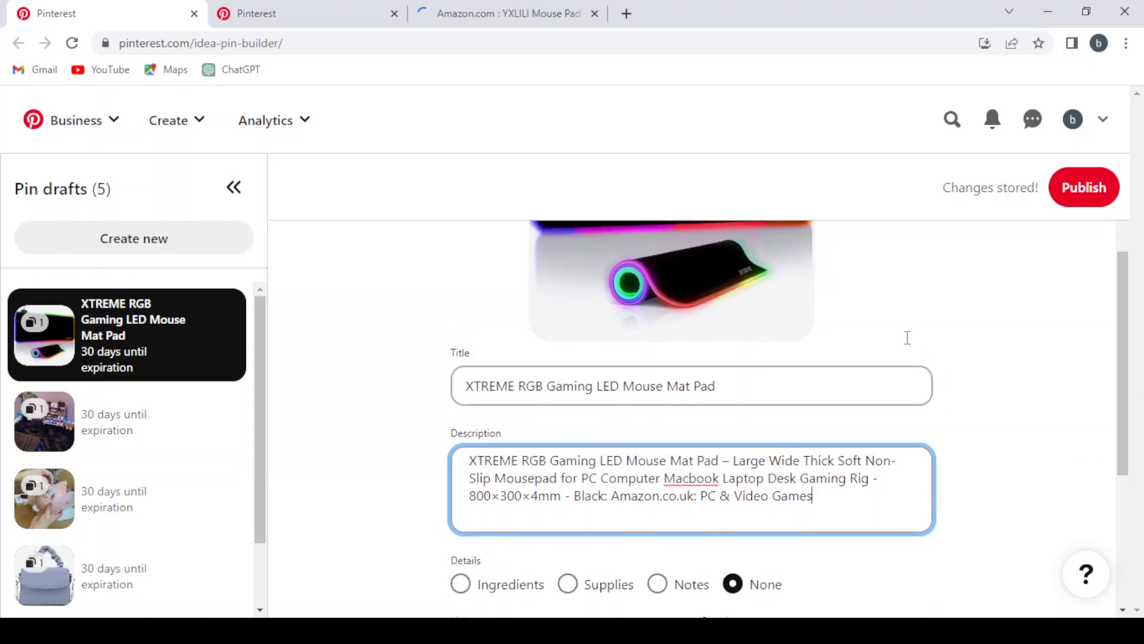
scroll(906, 338, down, 1)
scroll(1006, 341, down, 2)
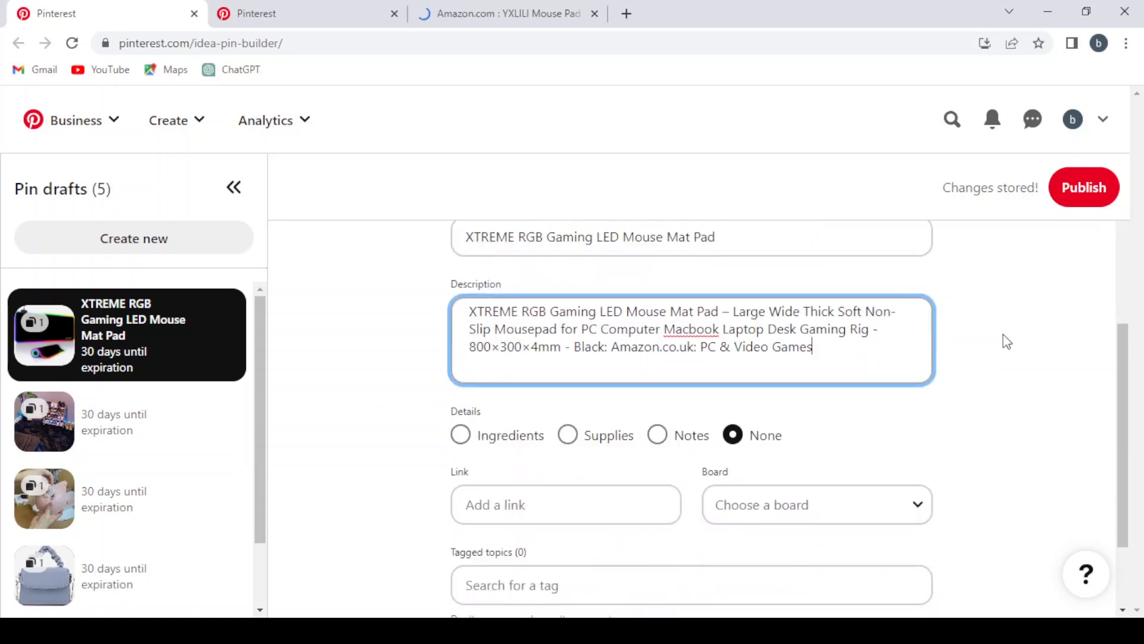
scroll(1026, 296, down, 1)
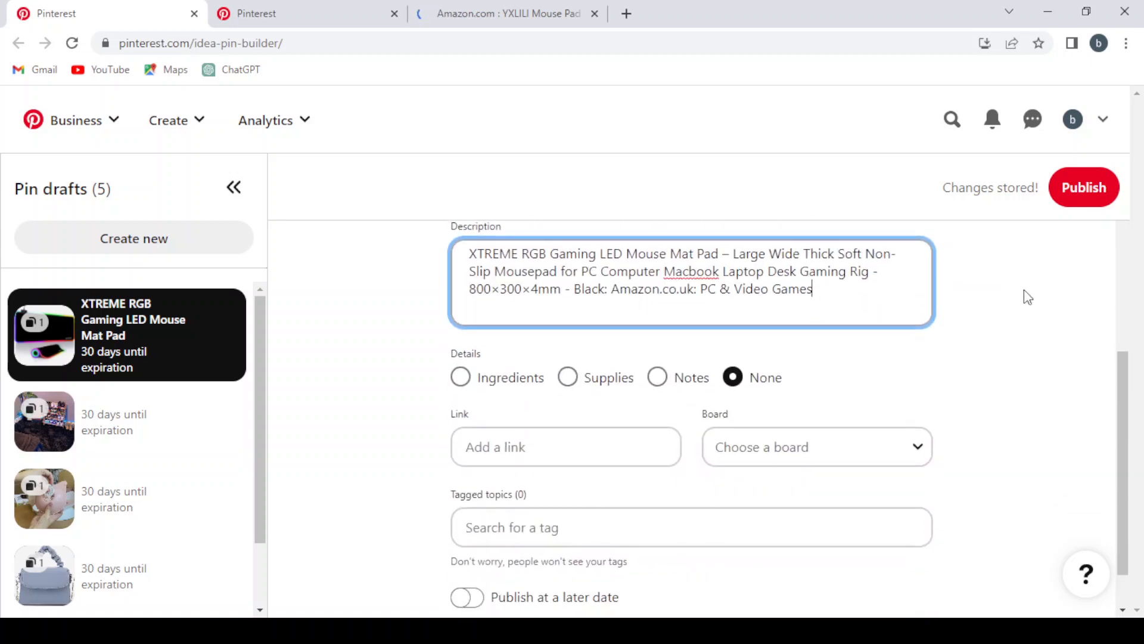
scroll(1027, 297, down, 1)
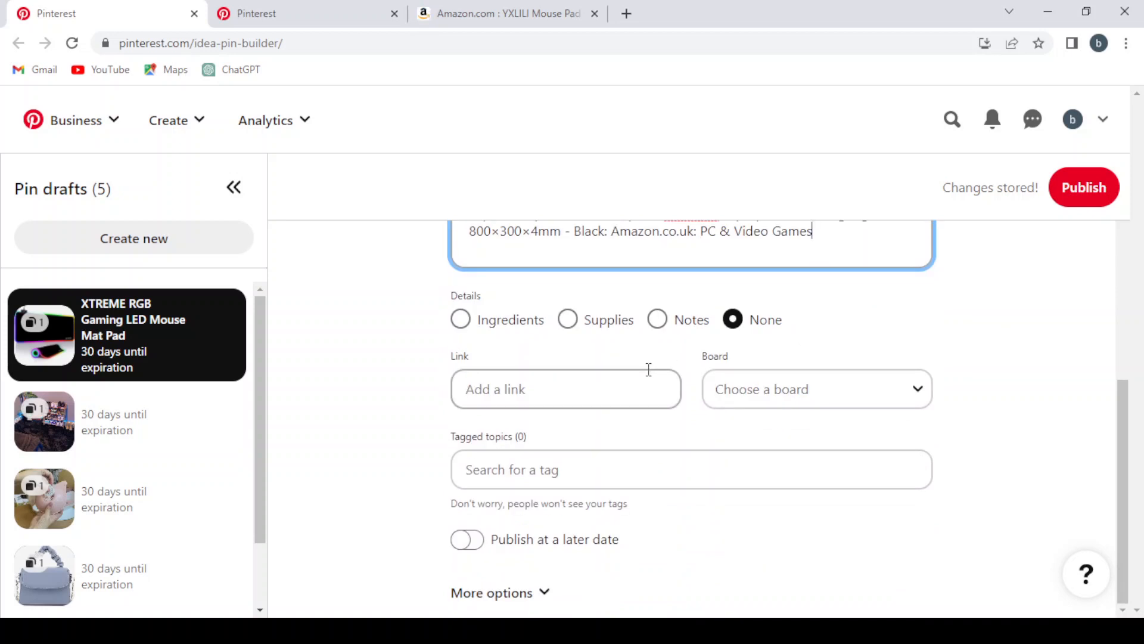
- Generate a SiteStripe short text link for the YXLILI mouse pad listing on Amazon and copy it
click(544, 9)
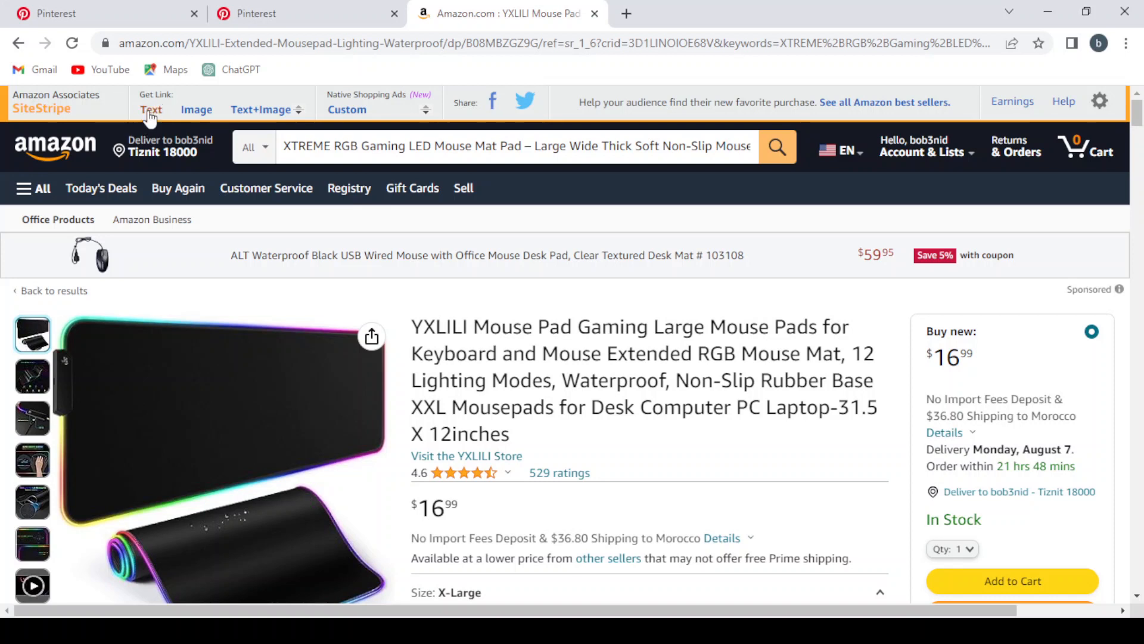
click(150, 118)
click(73, 270)
key(ctrl+c)
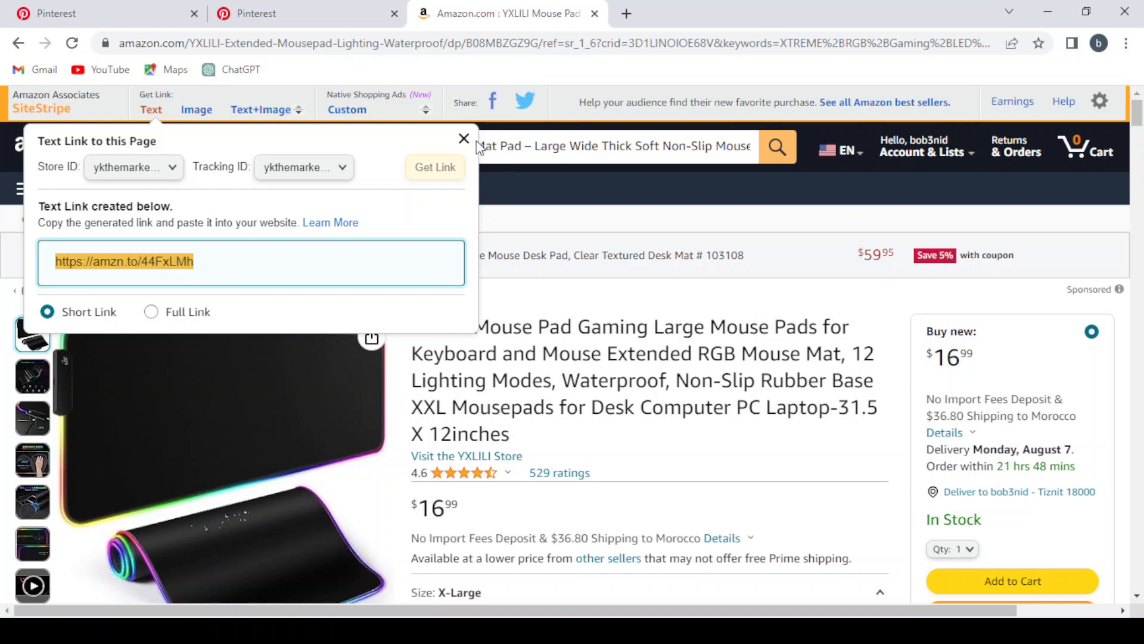
click(349, 9)
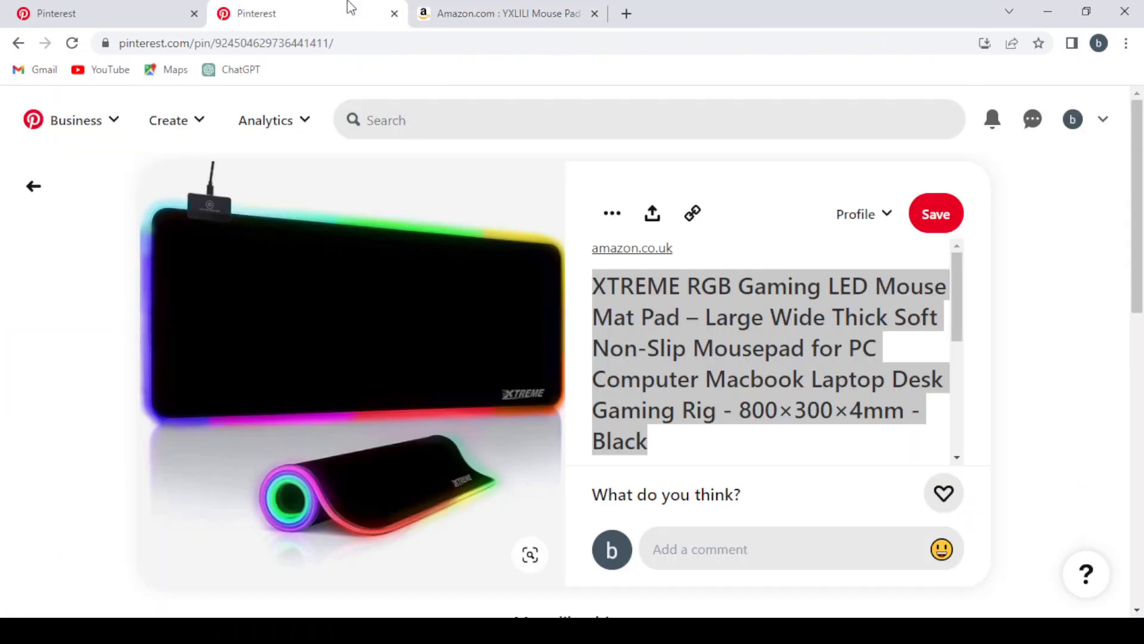
click(143, 9)
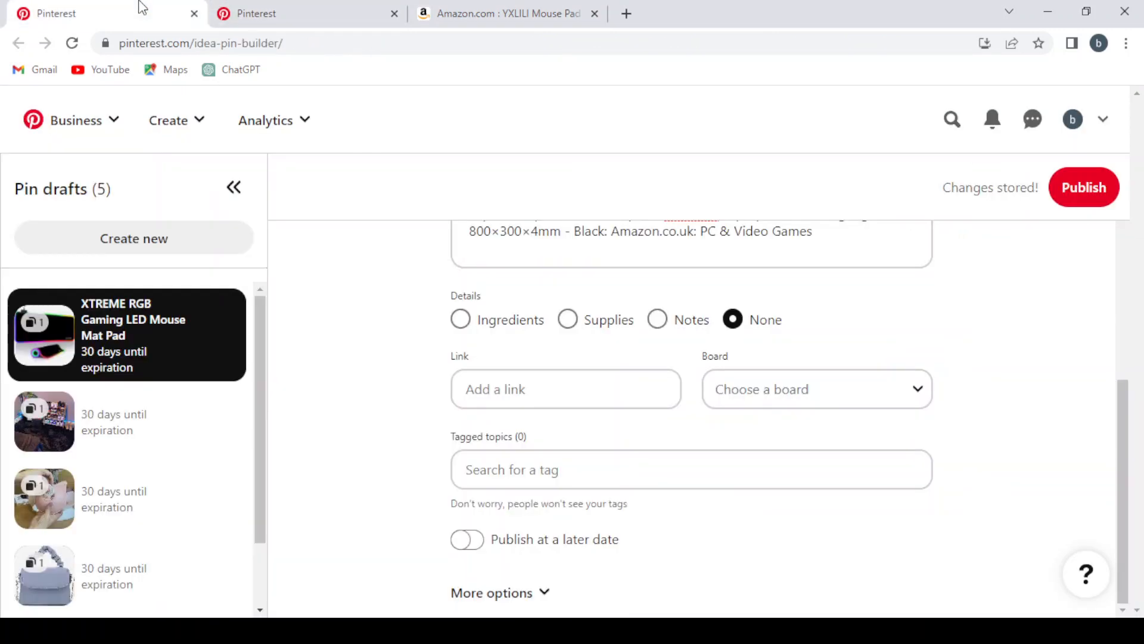
click(527, 408)
key(ctrl+v)
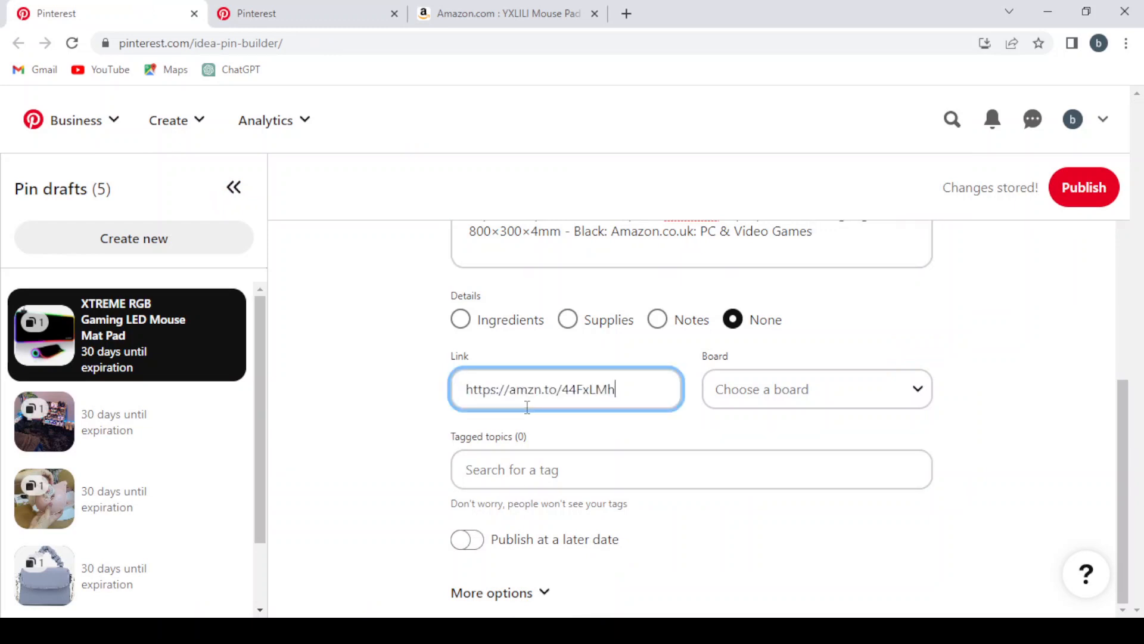
- Search the pin's tagged topics for "gaming" and add the Gaming Chair tag
click(628, 470)
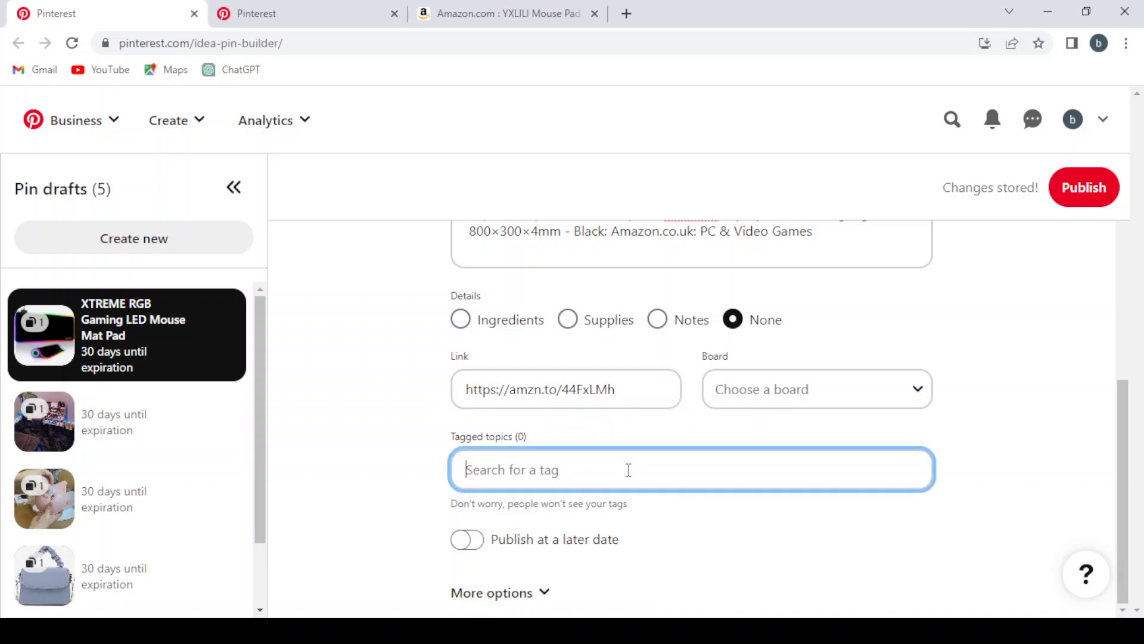
text(gamm)
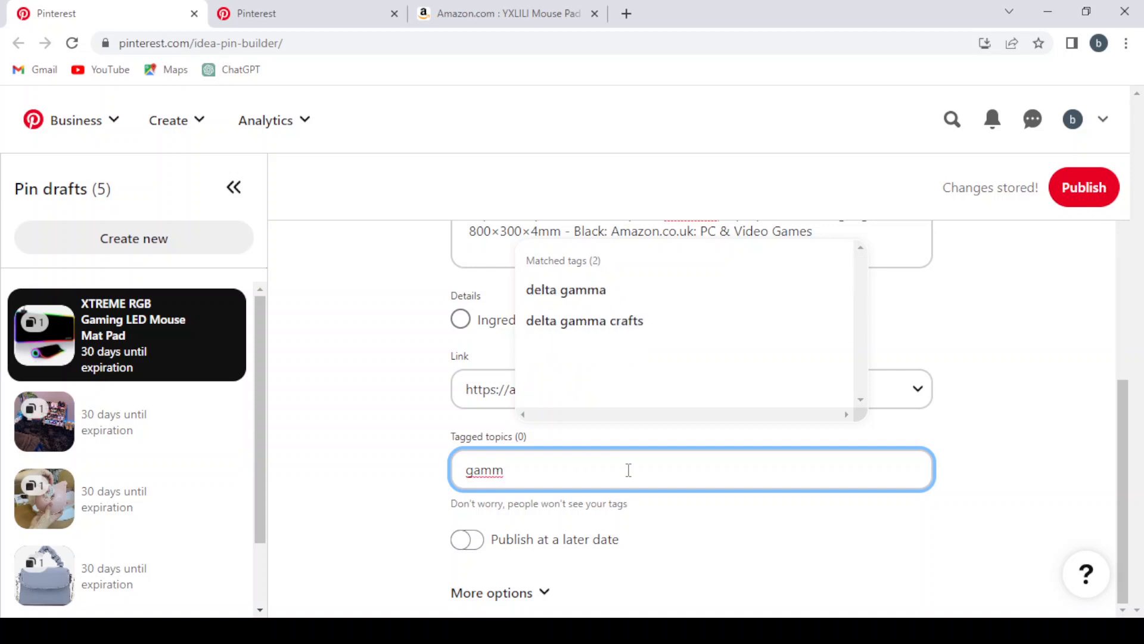
text(ing)
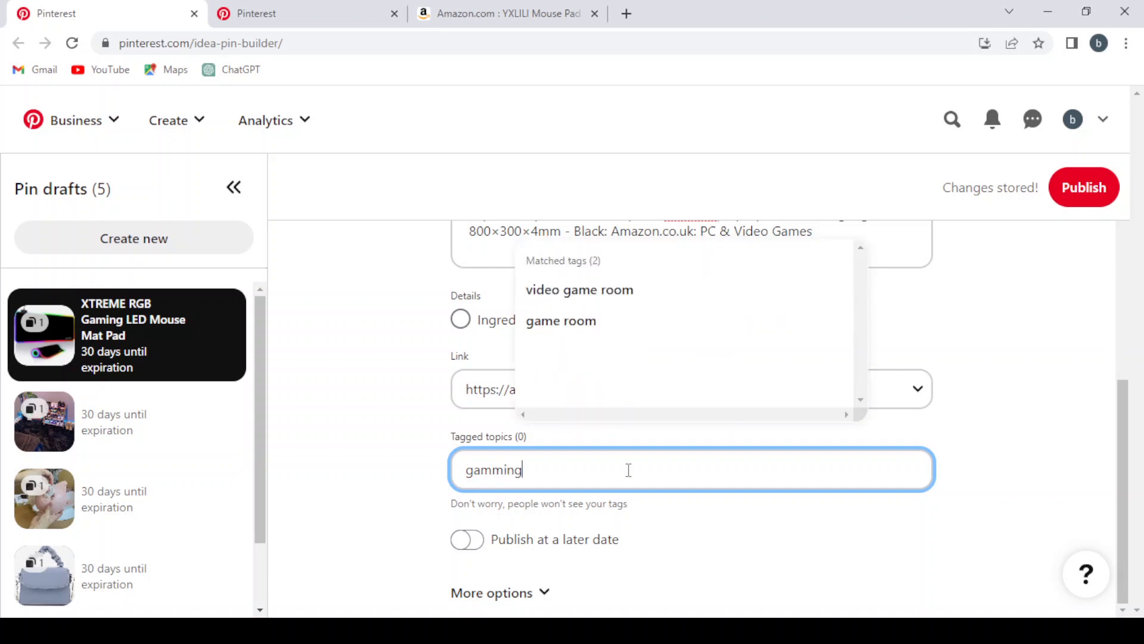
key(BackSpace)
key(BackSpace)
key(BackSpace)
key(BackSpace)
text(in)
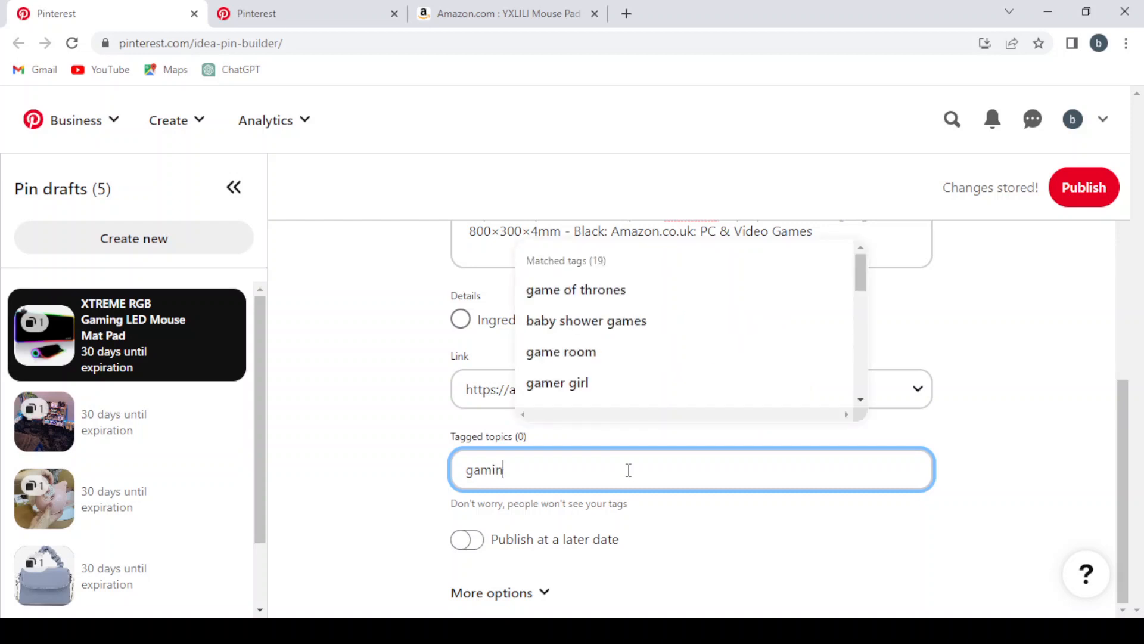
text(g)
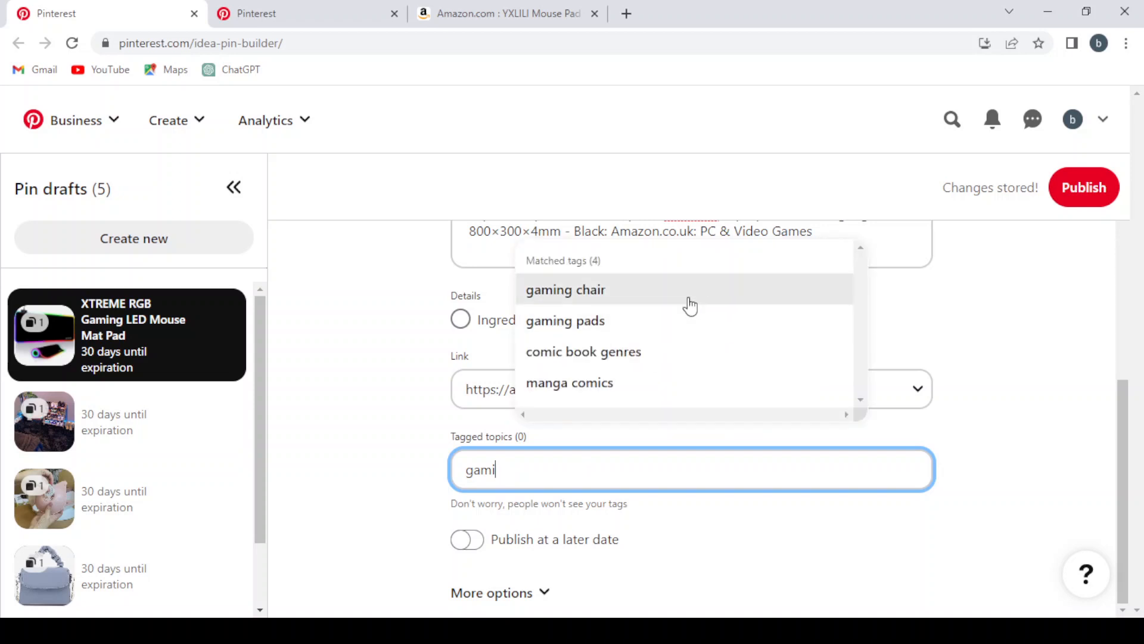
click(685, 298)
- Search the tagged topics for "gami" and add the Gaming Pads tag
click(605, 460)
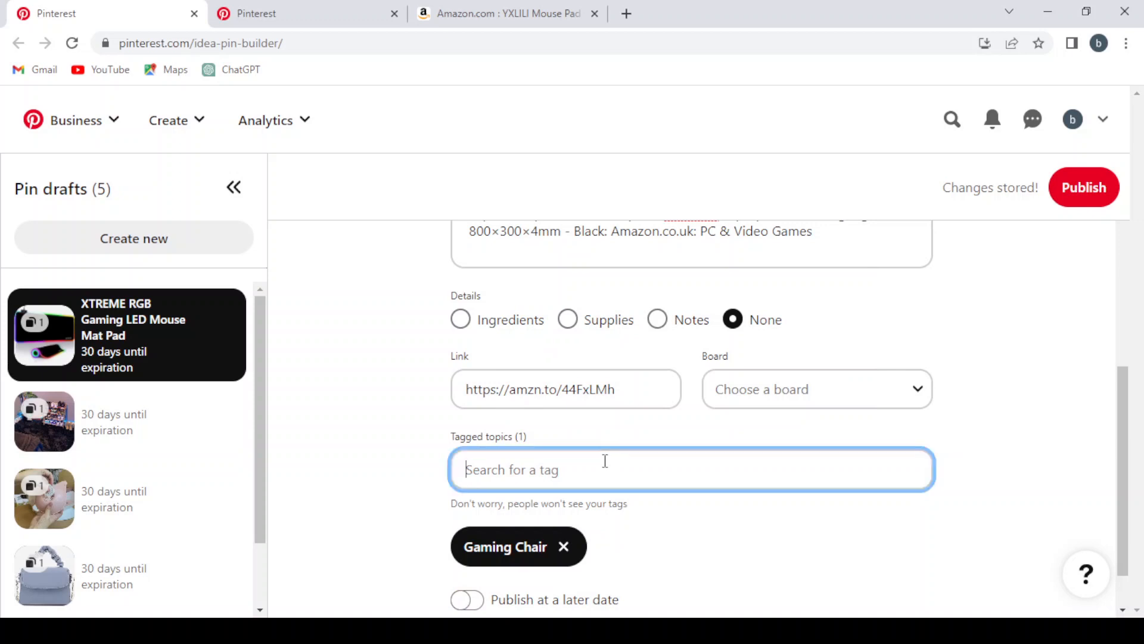
text(gami)
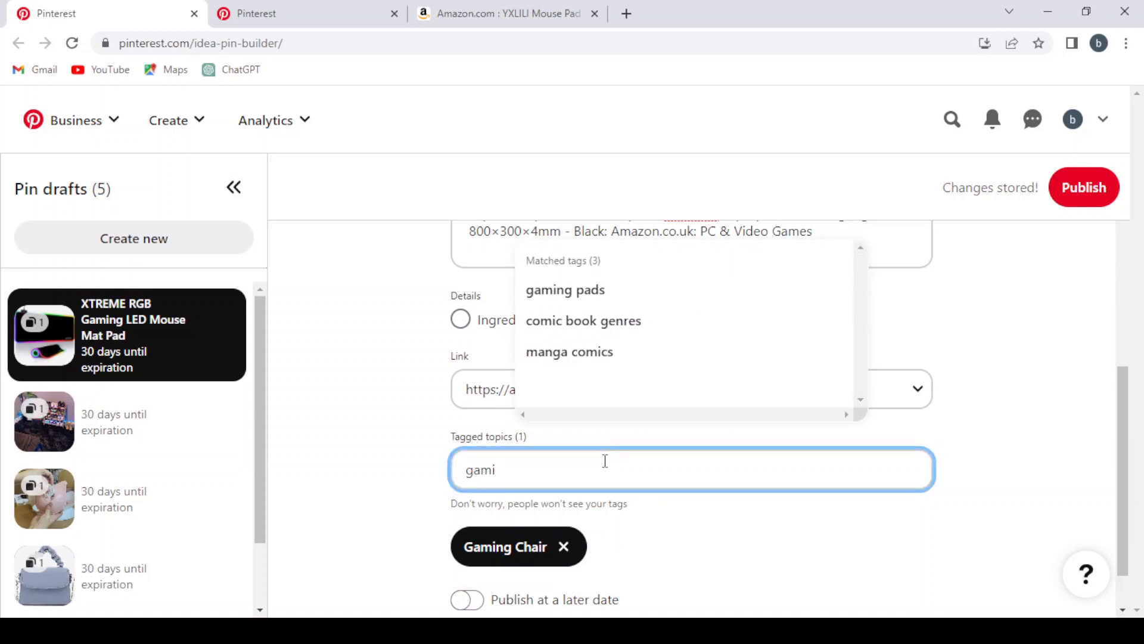
click(696, 290)
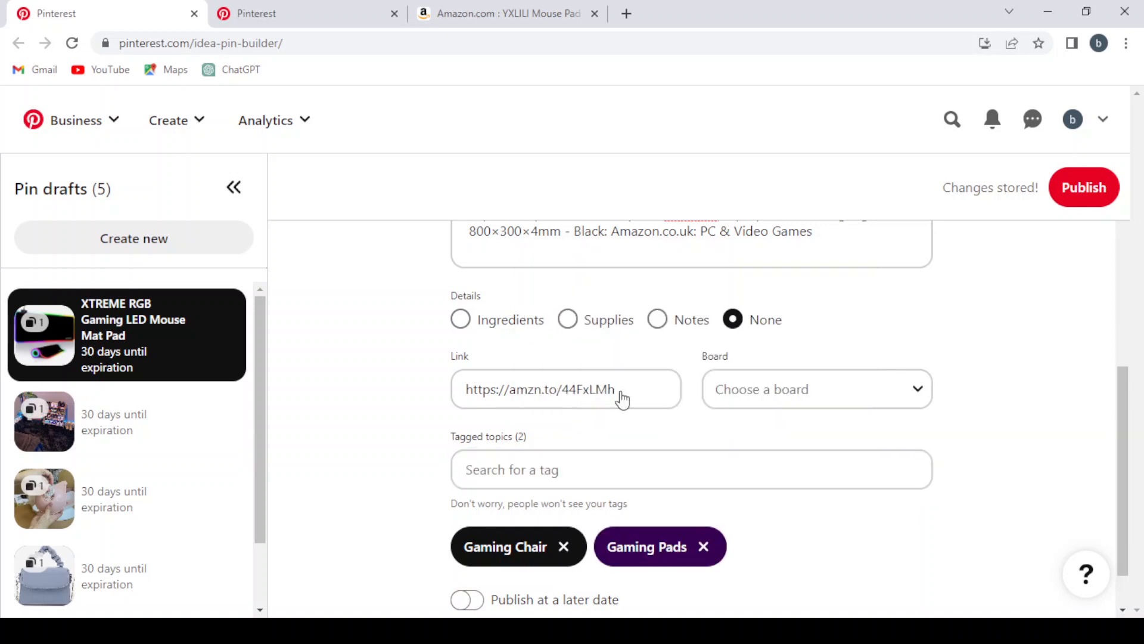
- Find tags matching "gam" and add the Game Design tag to the pin
click(570, 486)
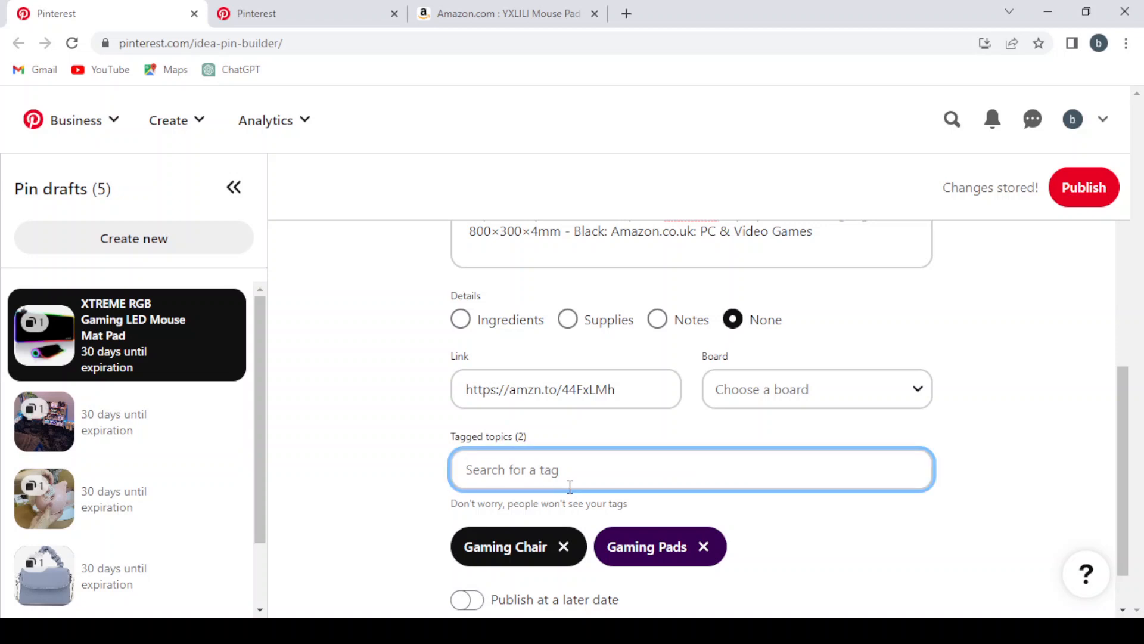
text(gaming)
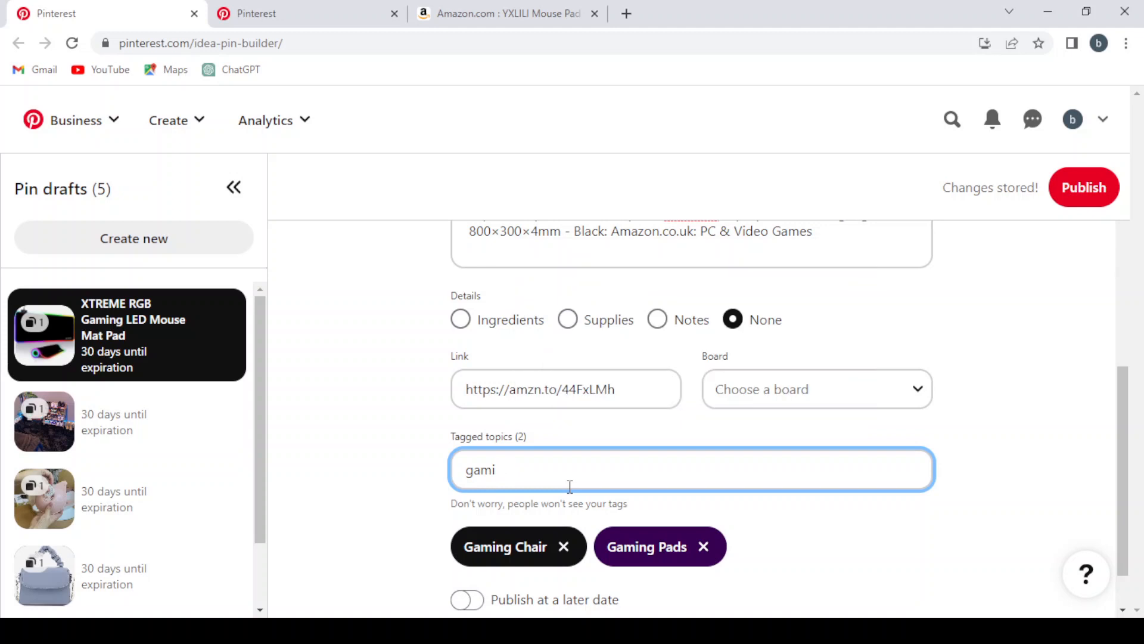
key(BackSpace)
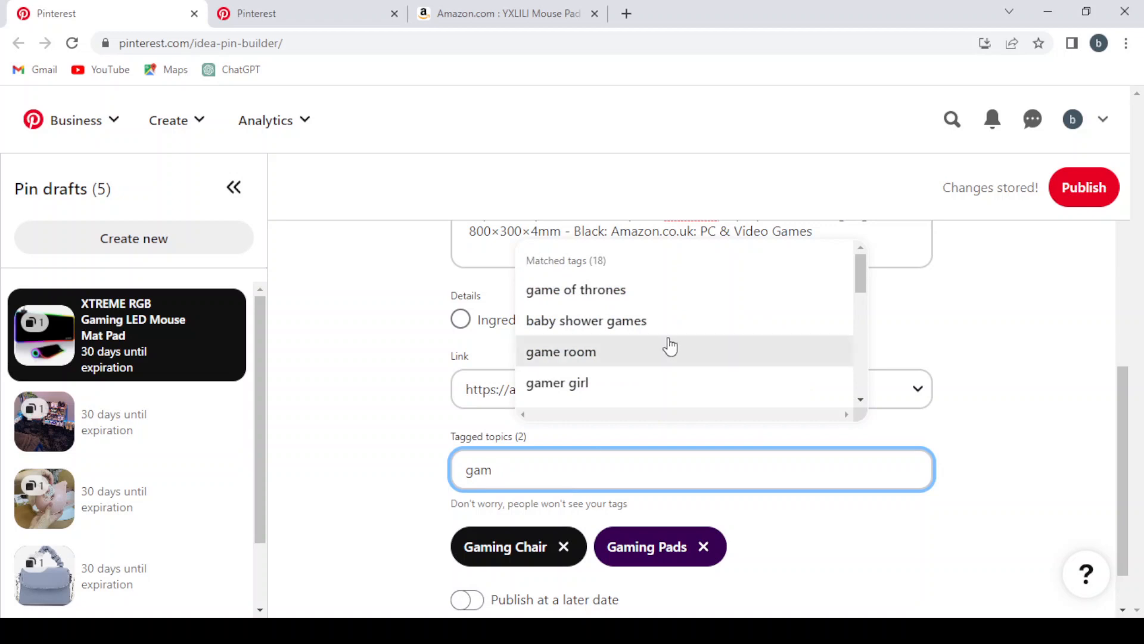
scroll(669, 344, down, 2)
scroll(669, 345, down, 3)
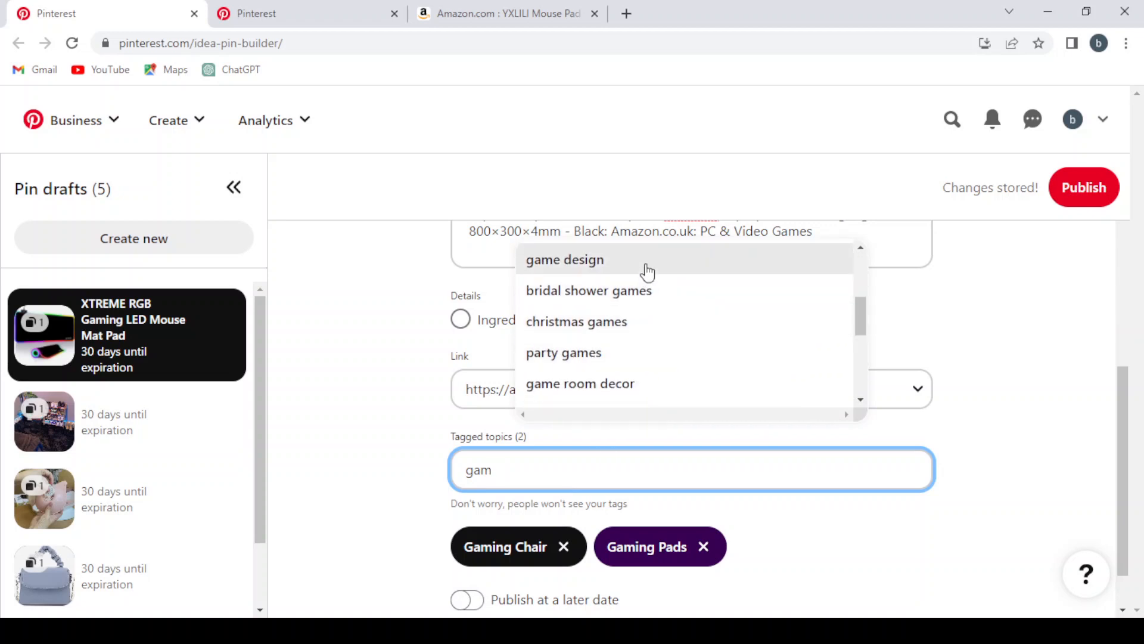
click(645, 265)
- Search the tagged topics for "gamin", "ga" and "gaming" and look through the suggestions for another suitable tag
click(632, 466)
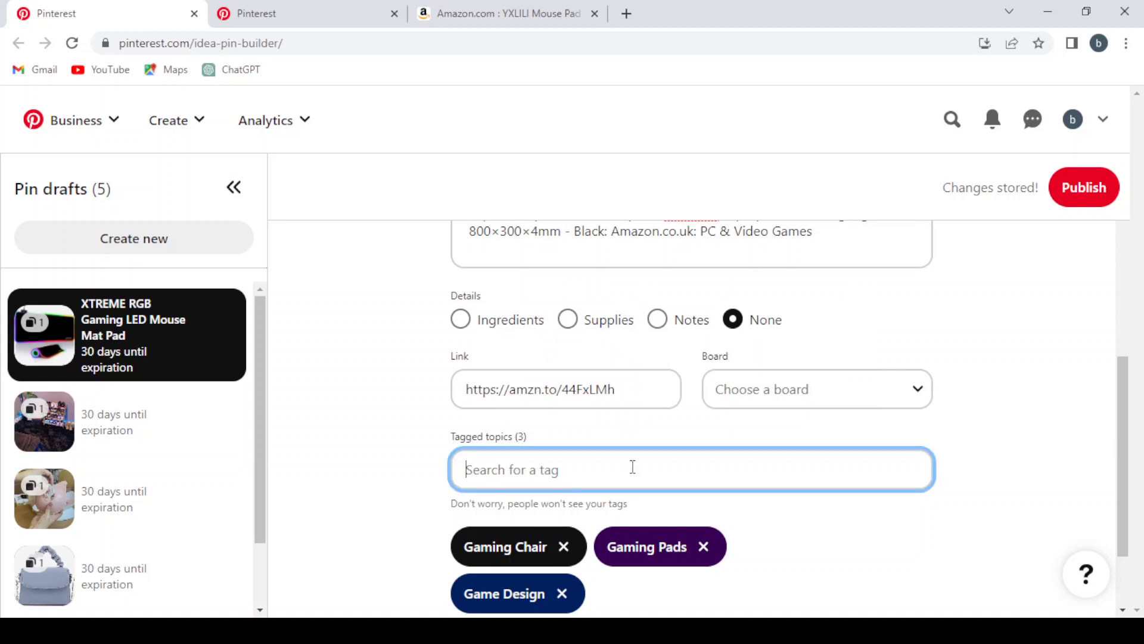
text(gami)
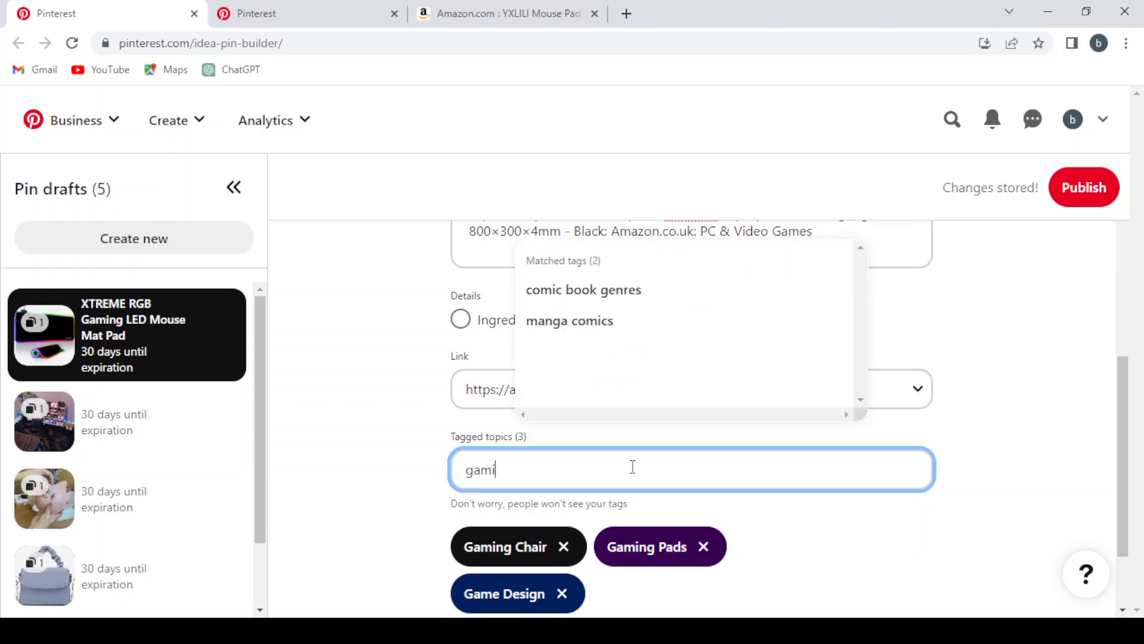
text(n)
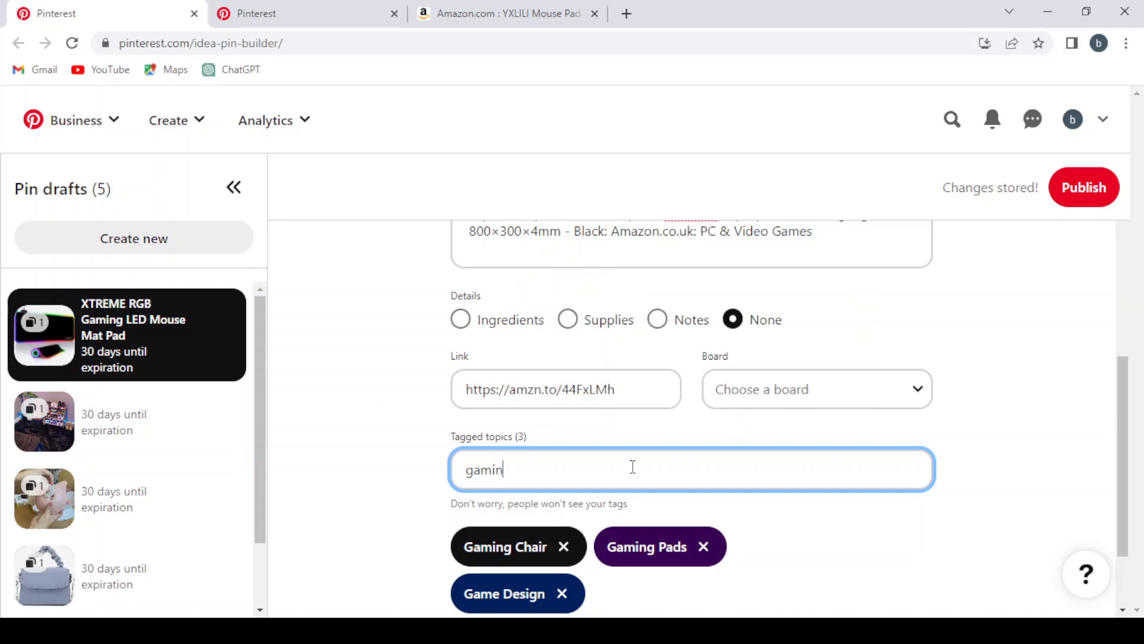
key(BackSpace)
key(BackSpace)
key(BackSpace)
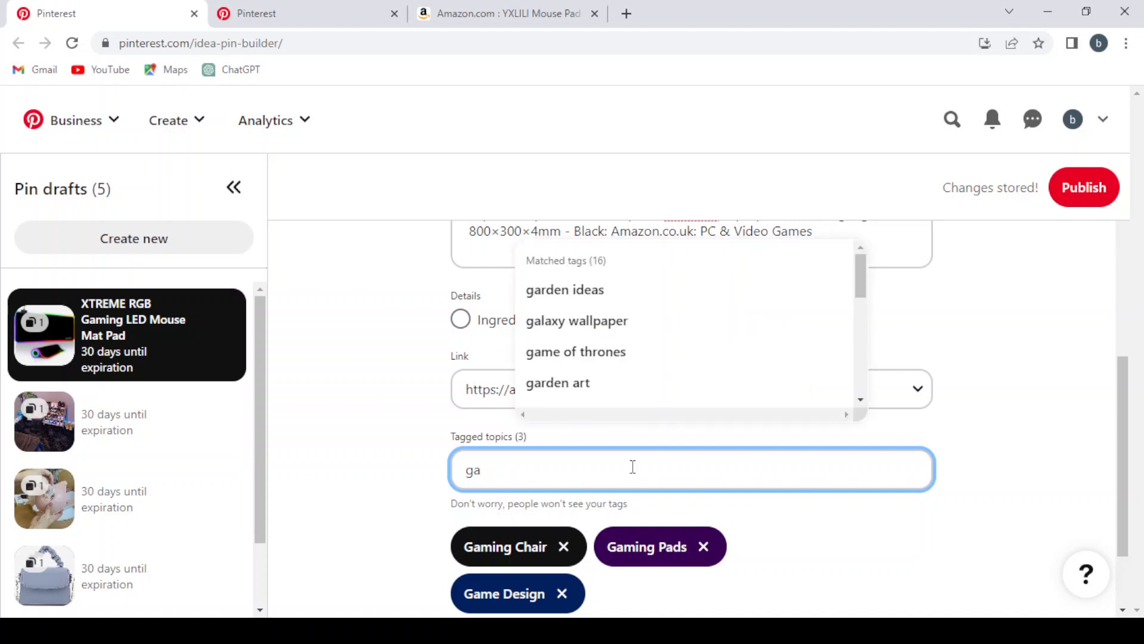
scroll(701, 363, down, 4)
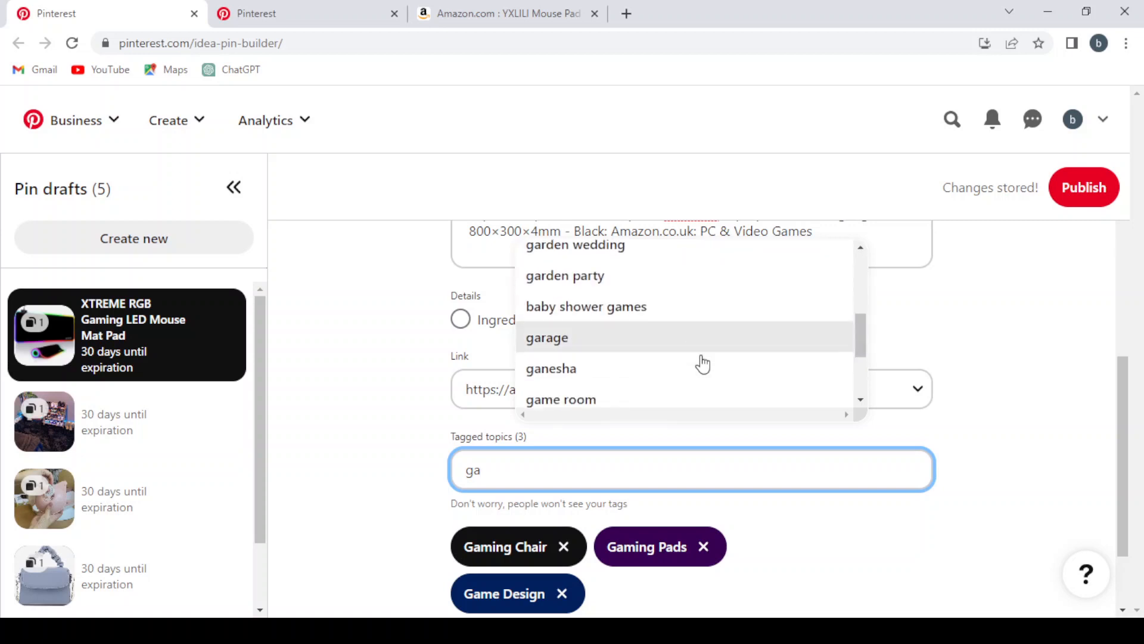
scroll(703, 363, down, 3)
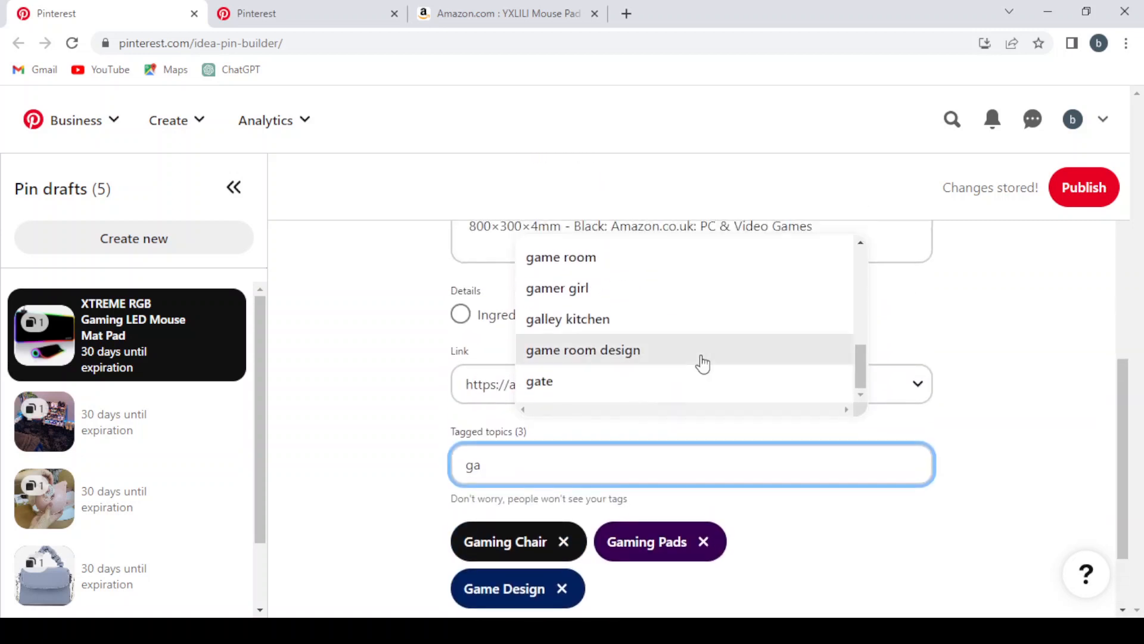
key(BackSpace)
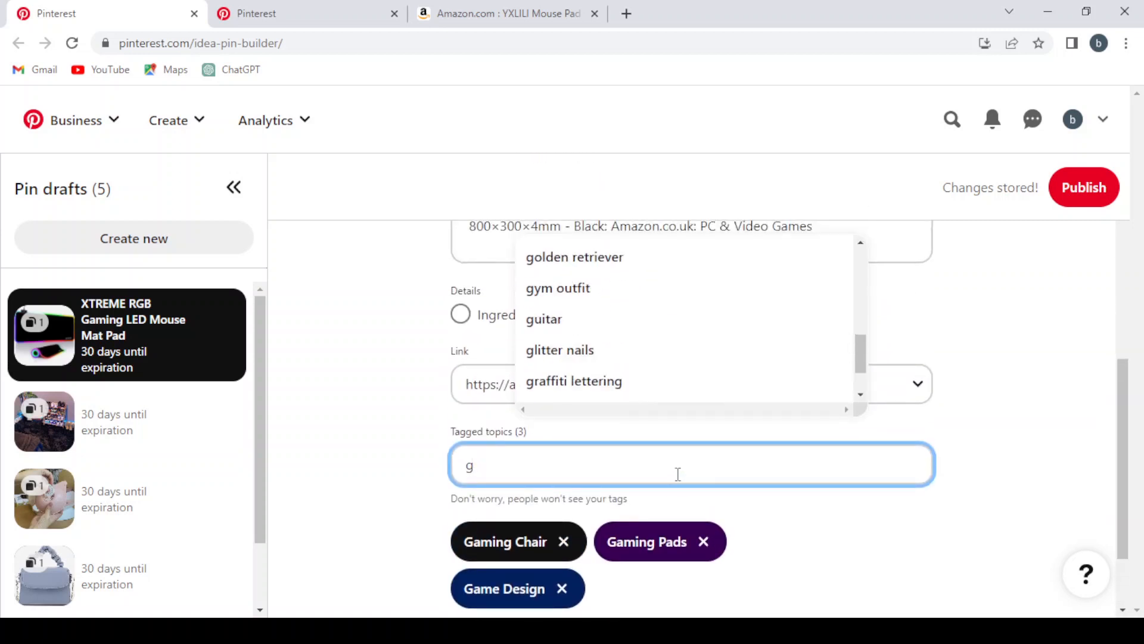
text(aming)
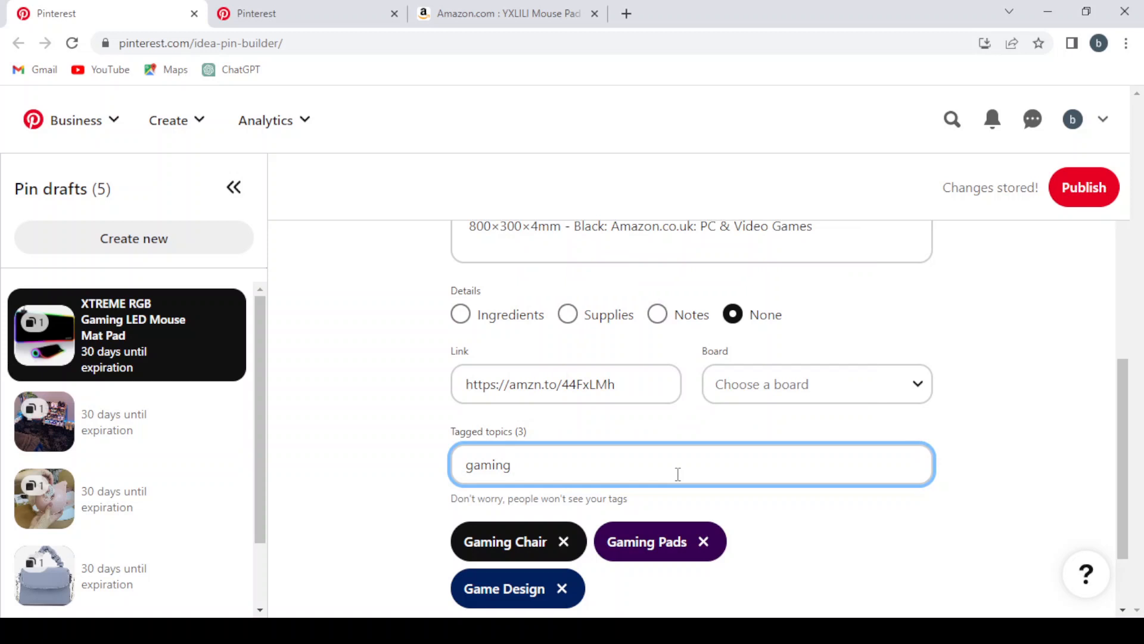
- Shorten the tag search to "gam" and add a fourth, game-related tag from the suggestions
key(BackSpace)
key(BackSpace)
key(BackSpace)
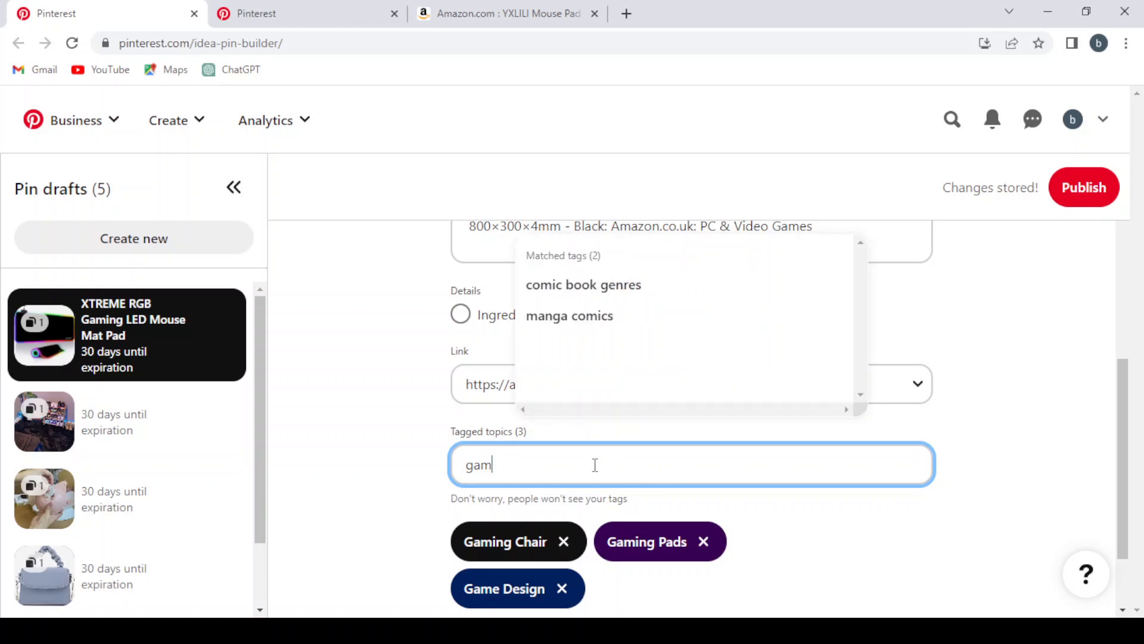
scroll(662, 309, down, 6)
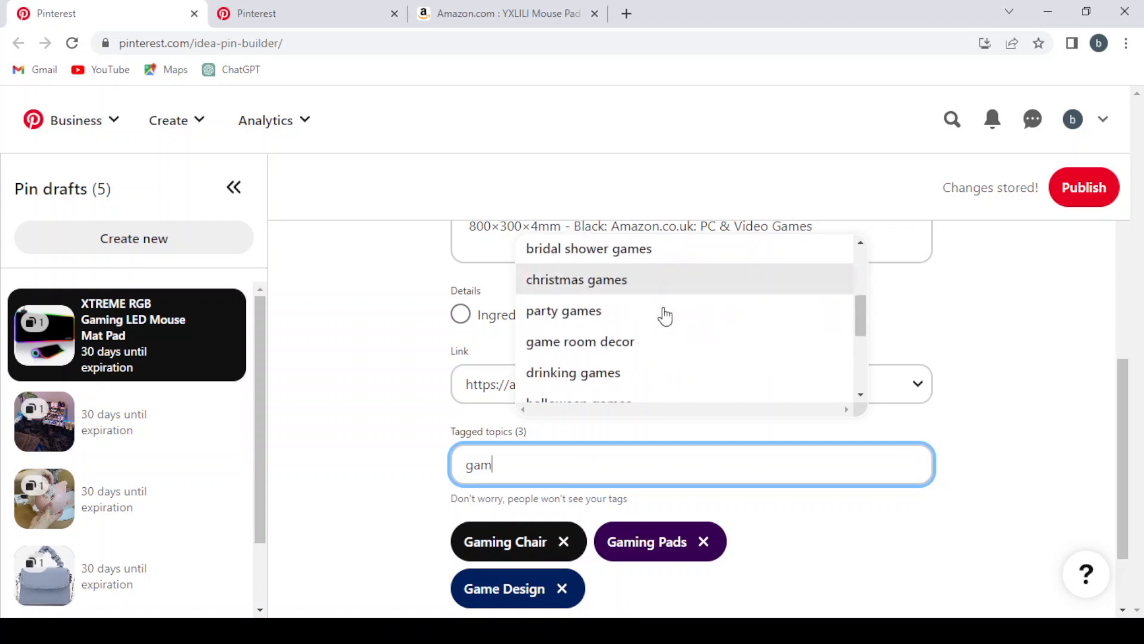
scroll(665, 316, down, 2)
scroll(665, 316, up, 3)
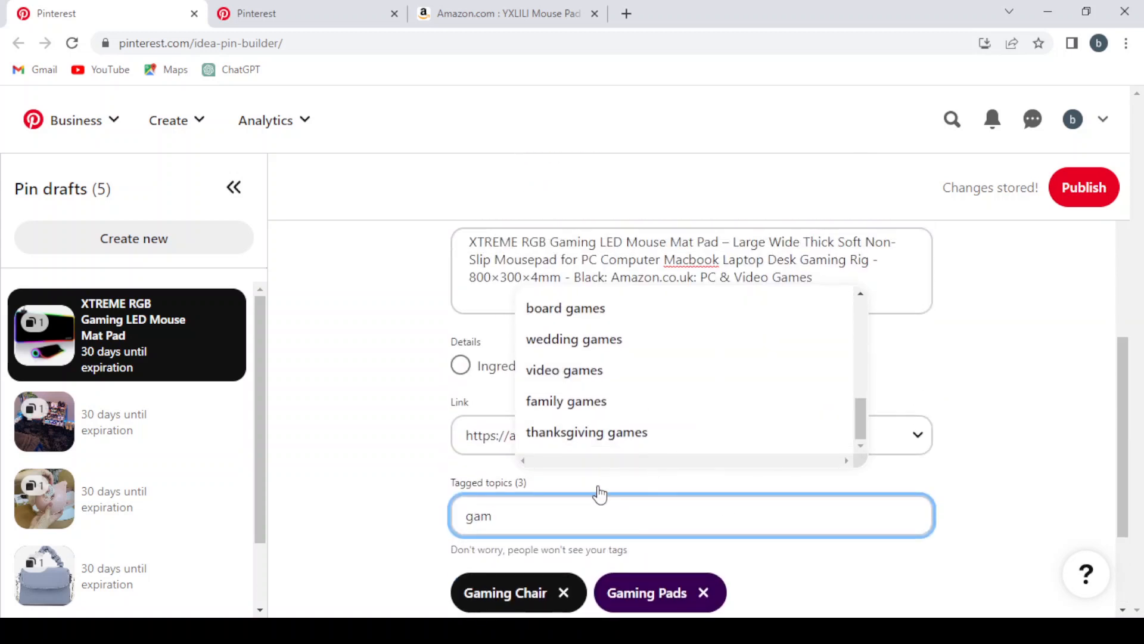
click(667, 432)
- Check the finished mouse mat pin's image, title, description and link, and publish it without choosing a board
scroll(647, 324, up, 1)
scroll(643, 321, up, 5)
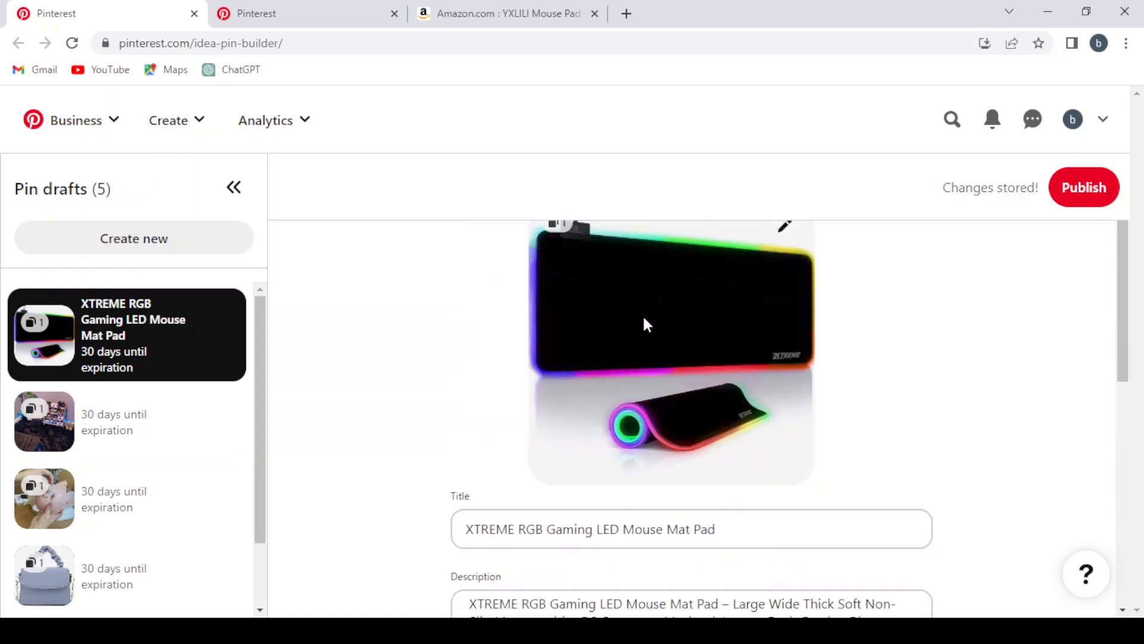
scroll(1013, 262, down, 4)
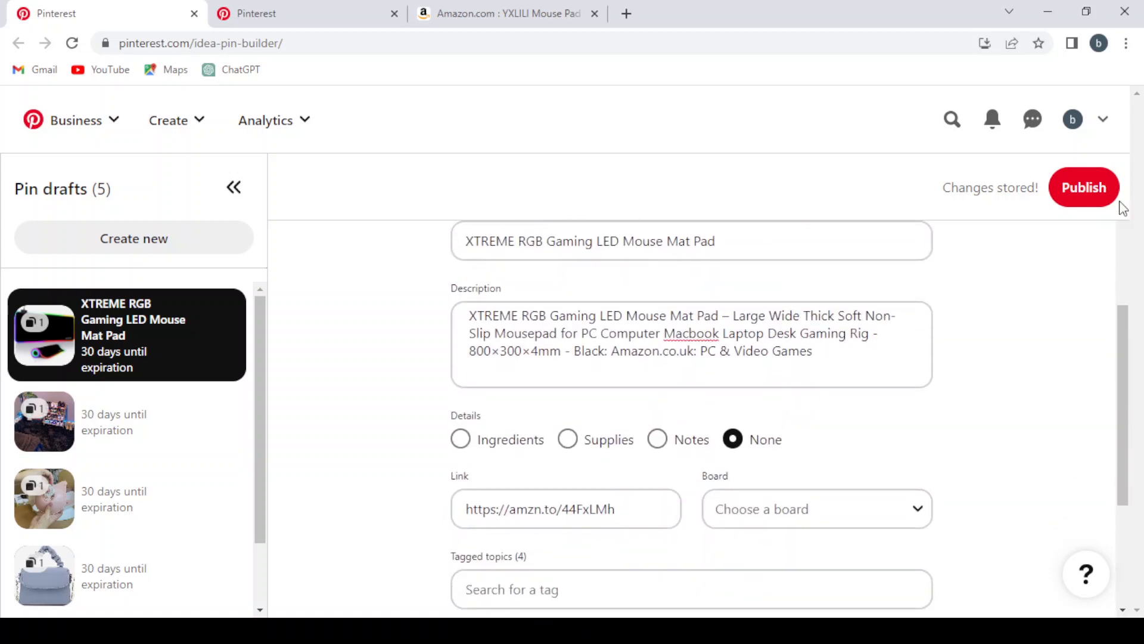
click(1092, 196)
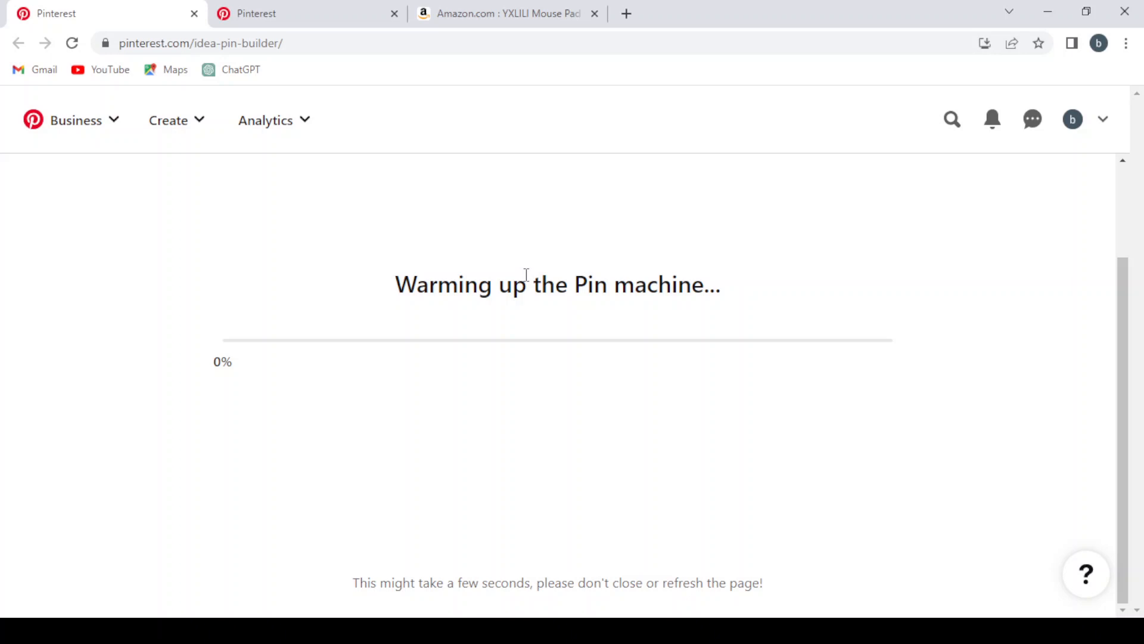
- Revisit the YXLILI listing on Amazon and the source mouse mat pin on Pinterest
click(516, 6)
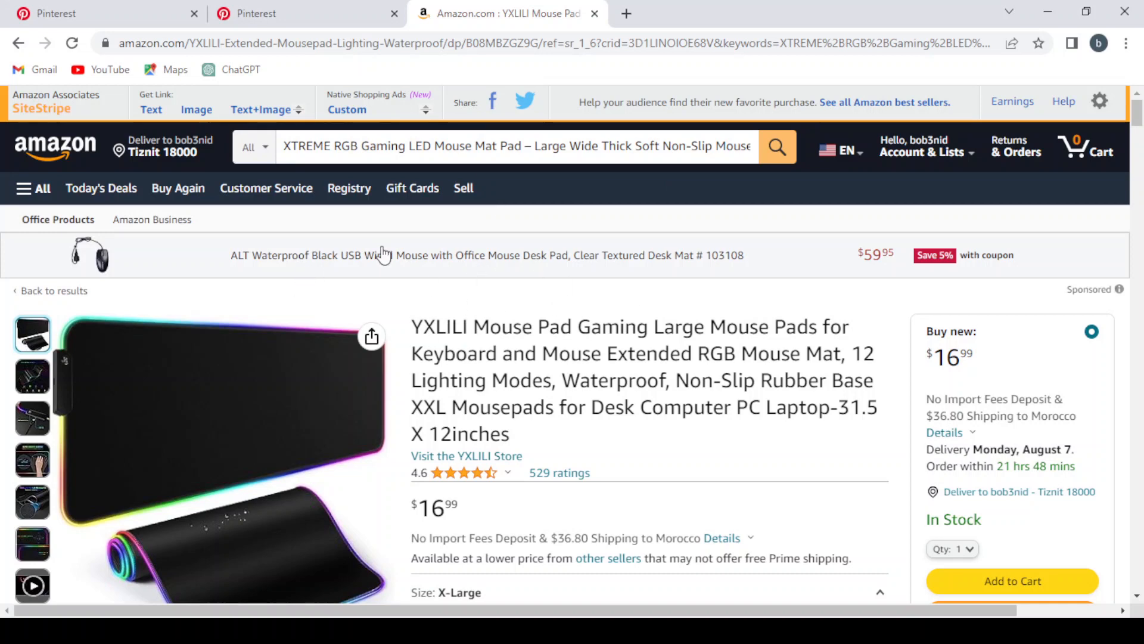
click(300, 19)
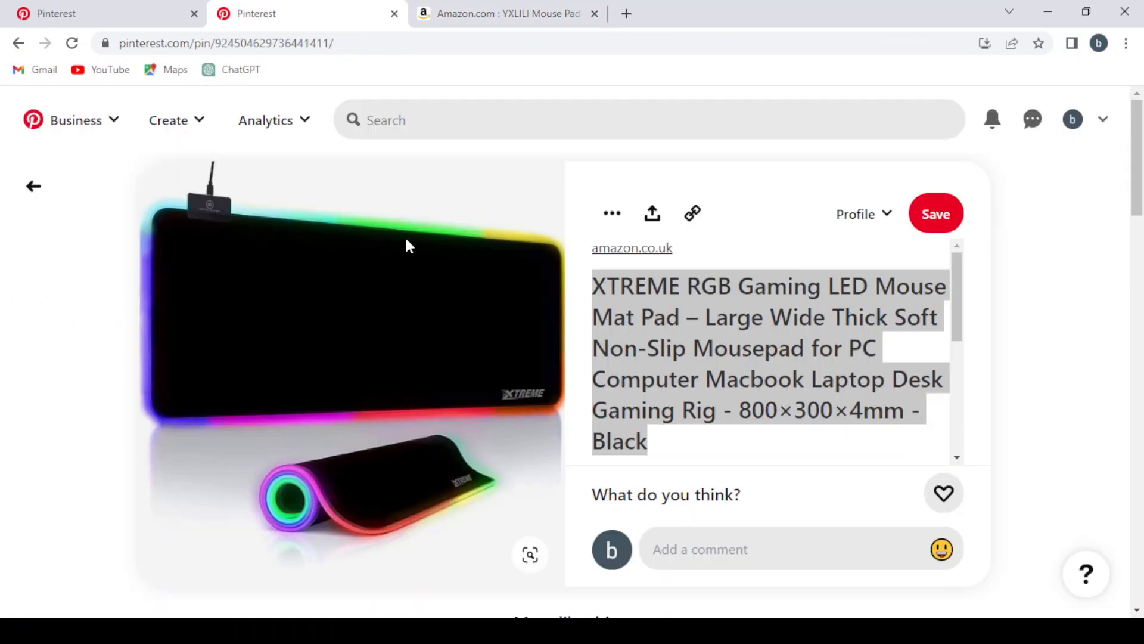